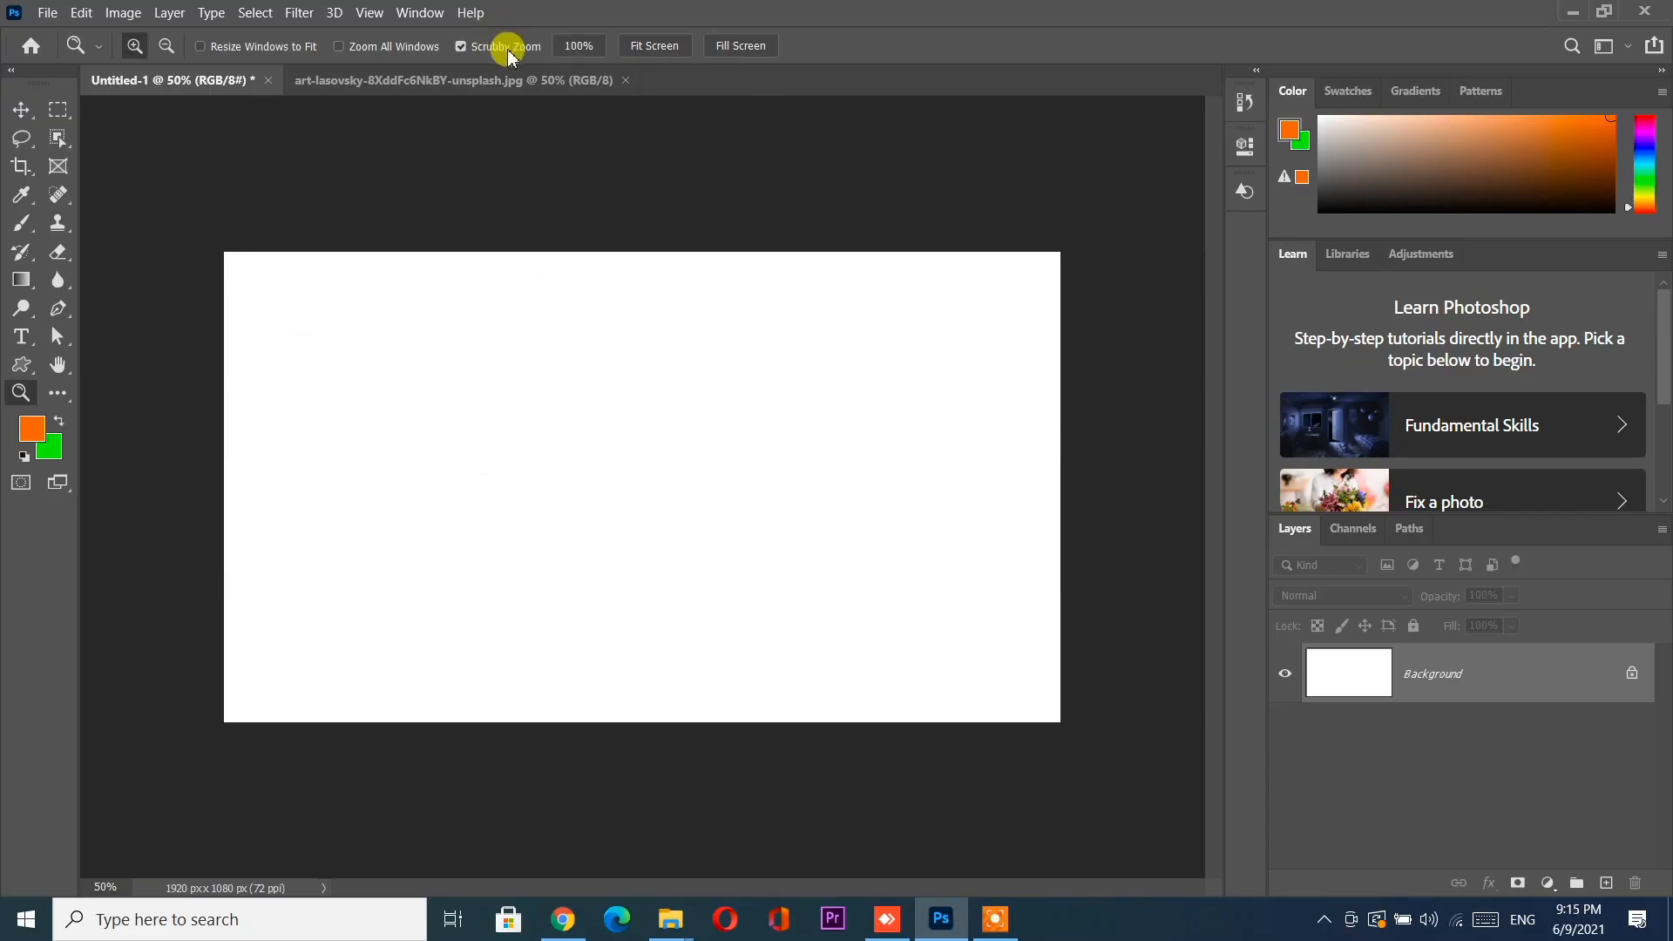
Step: Copy the pen photo from its own document into Untitled-1 with the Move tool, and undo the copy
{"action": "left_click", "coordinate": [538, 84]}
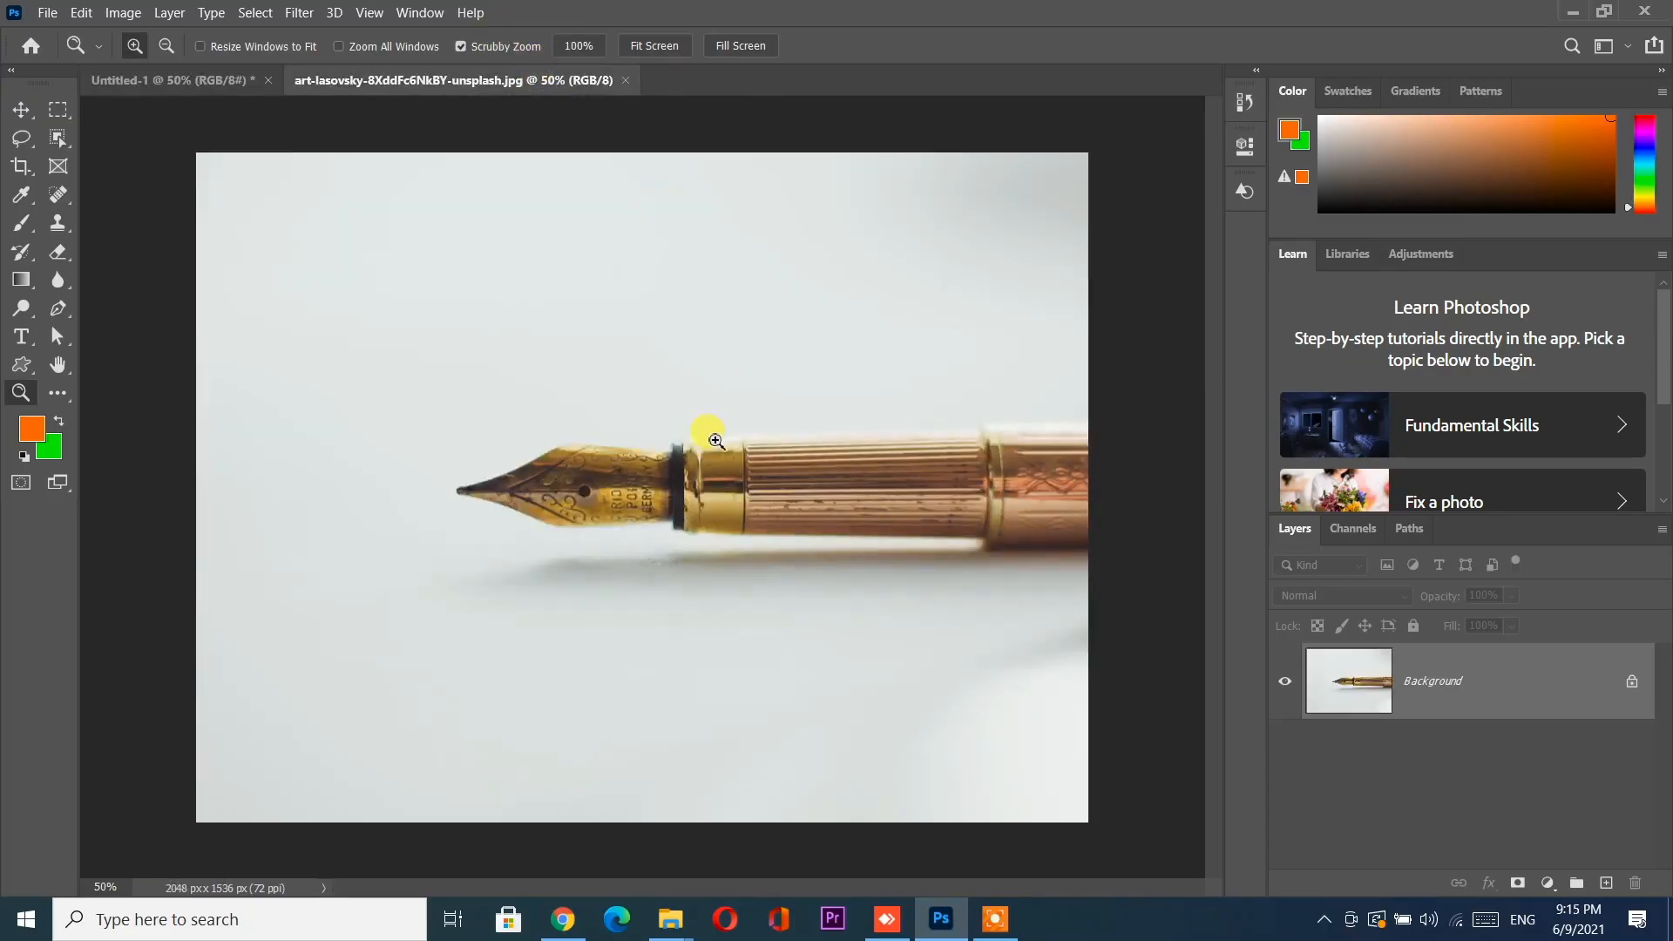
{"action": "key", "text": "v"}
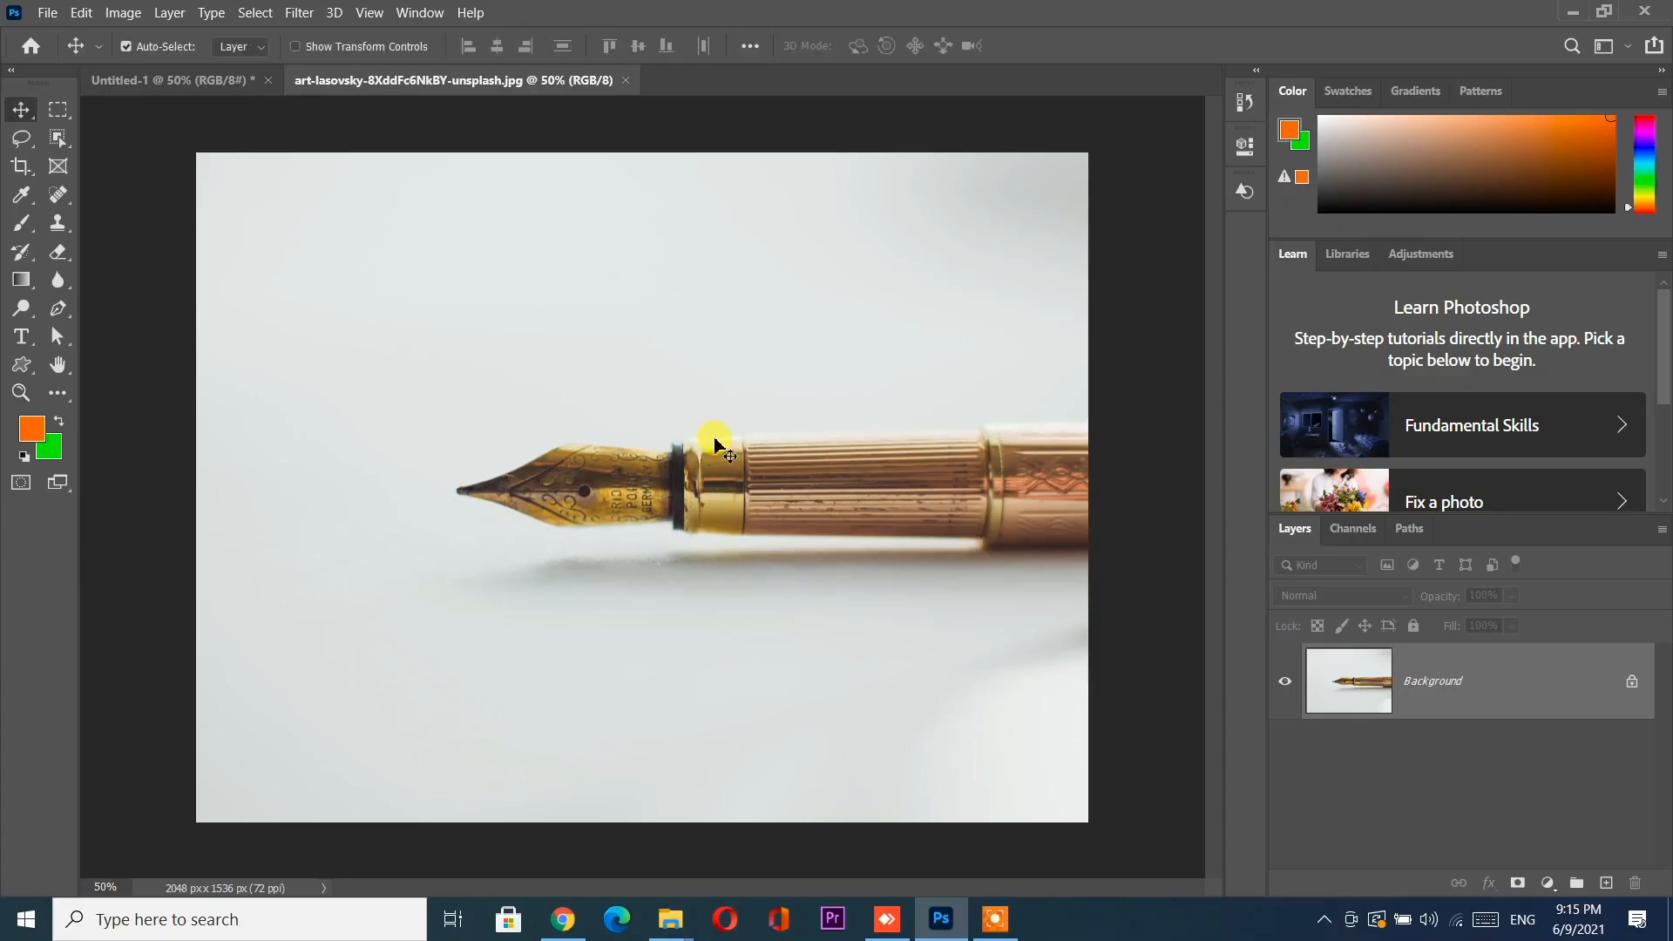
{"action": "left_click", "coordinate": [246, 82]}
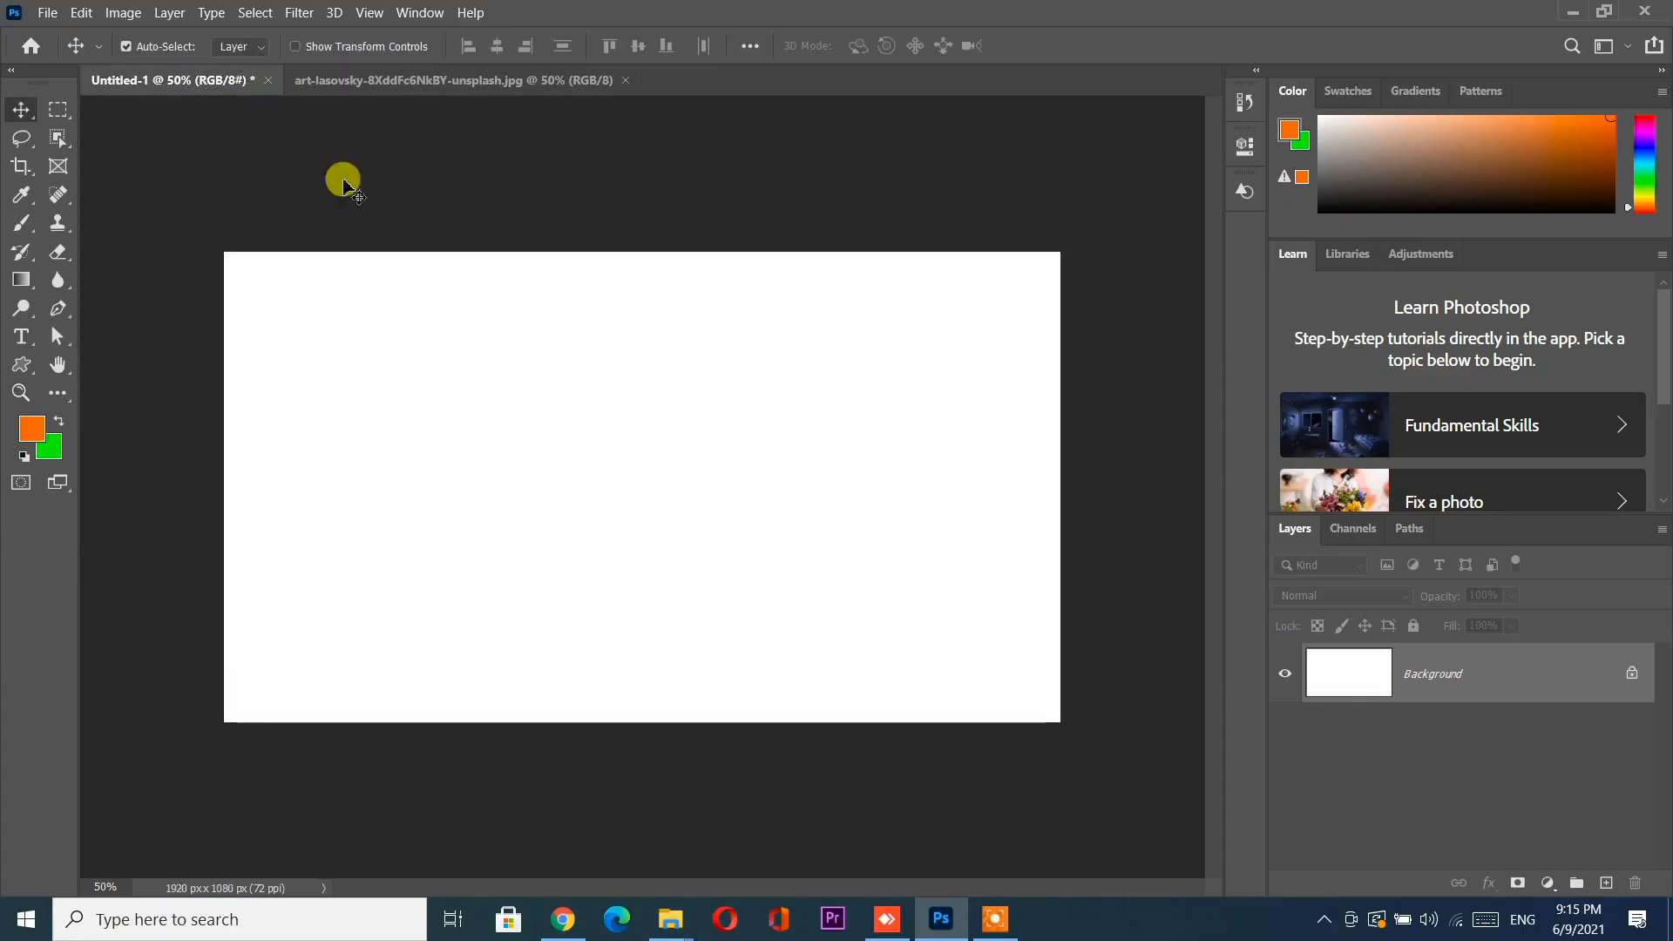
{"action": "left_click", "coordinate": [396, 81]}
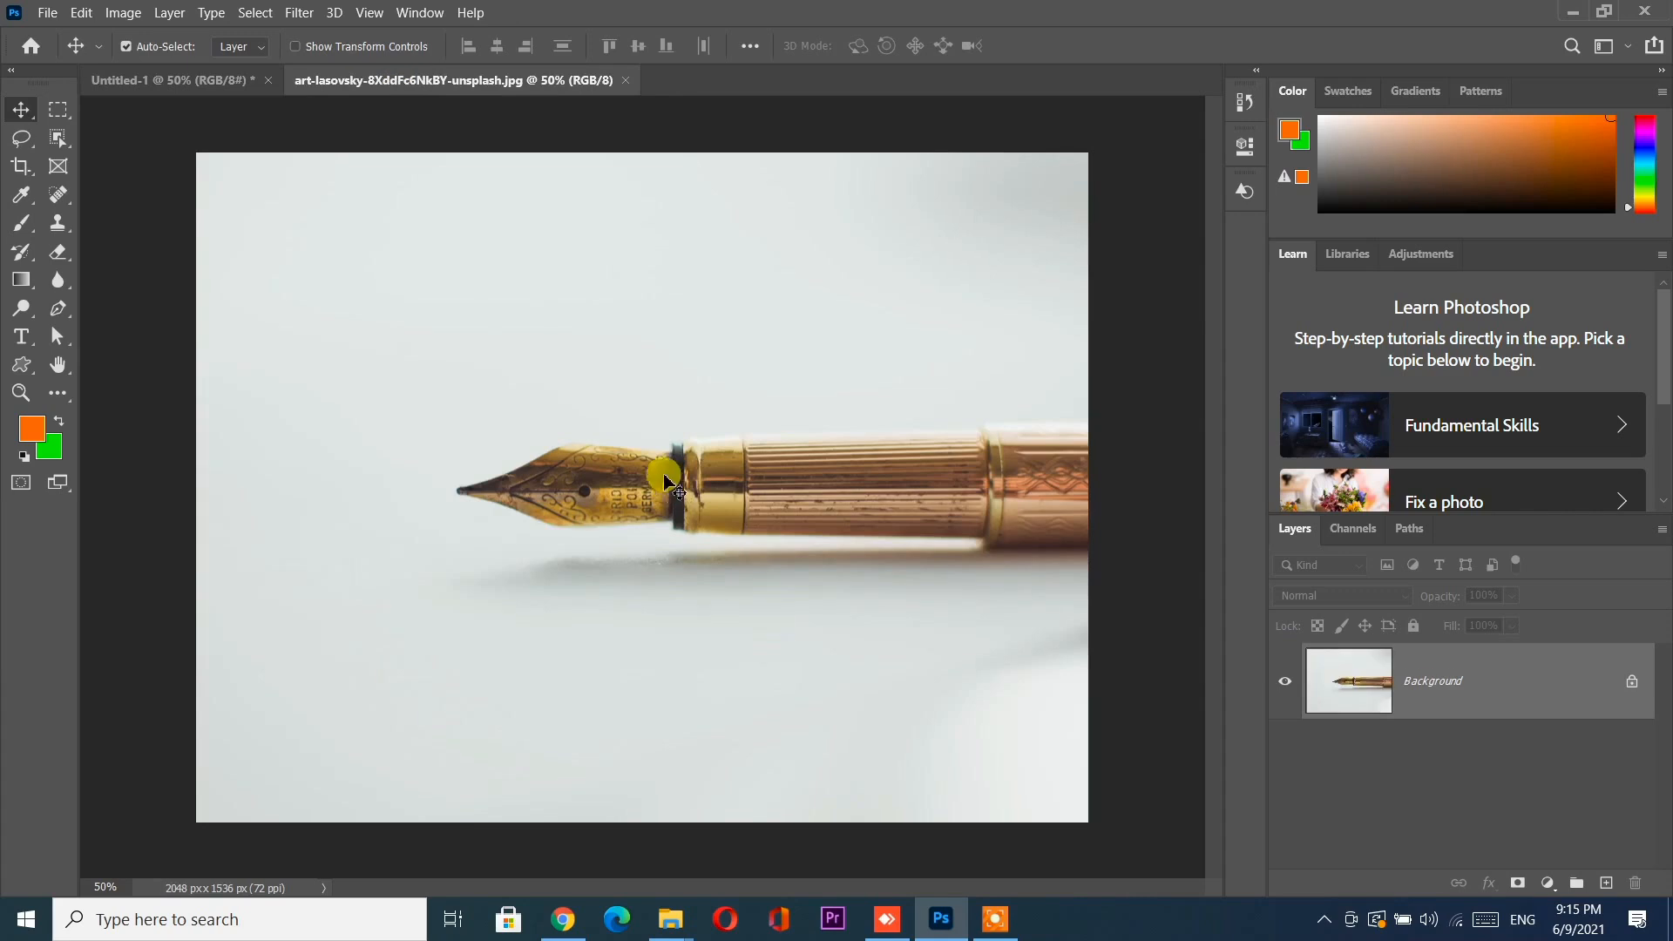
{"action": "left_click", "coordinate": [212, 80]}
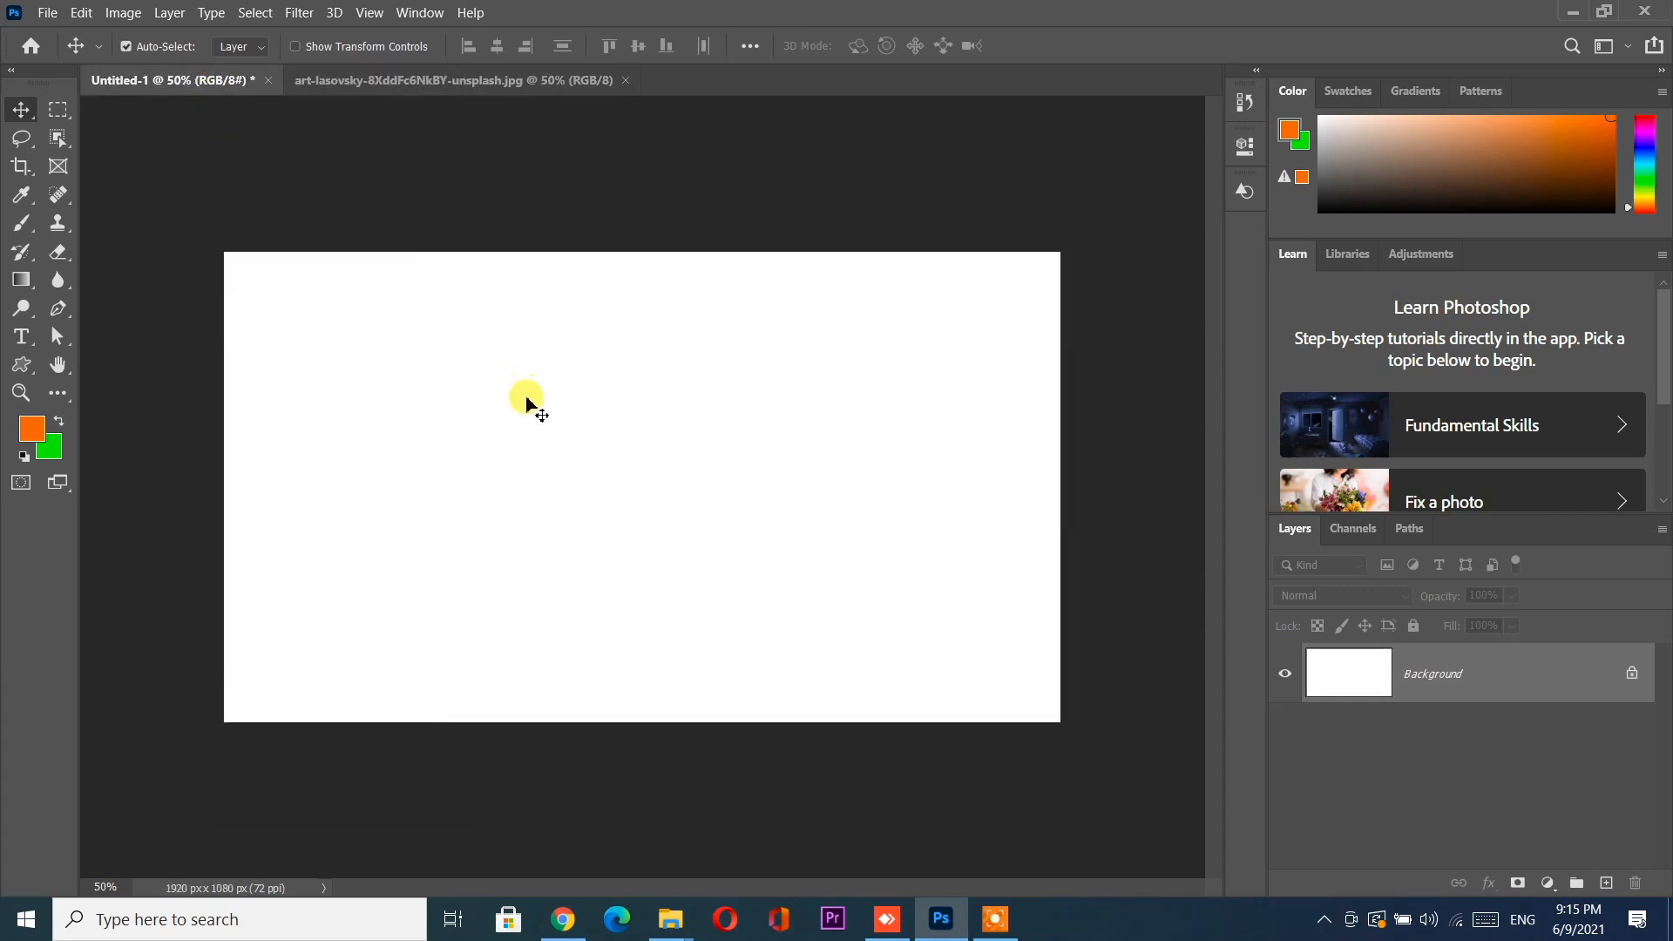
{"action": "left_click", "coordinate": [506, 83]}
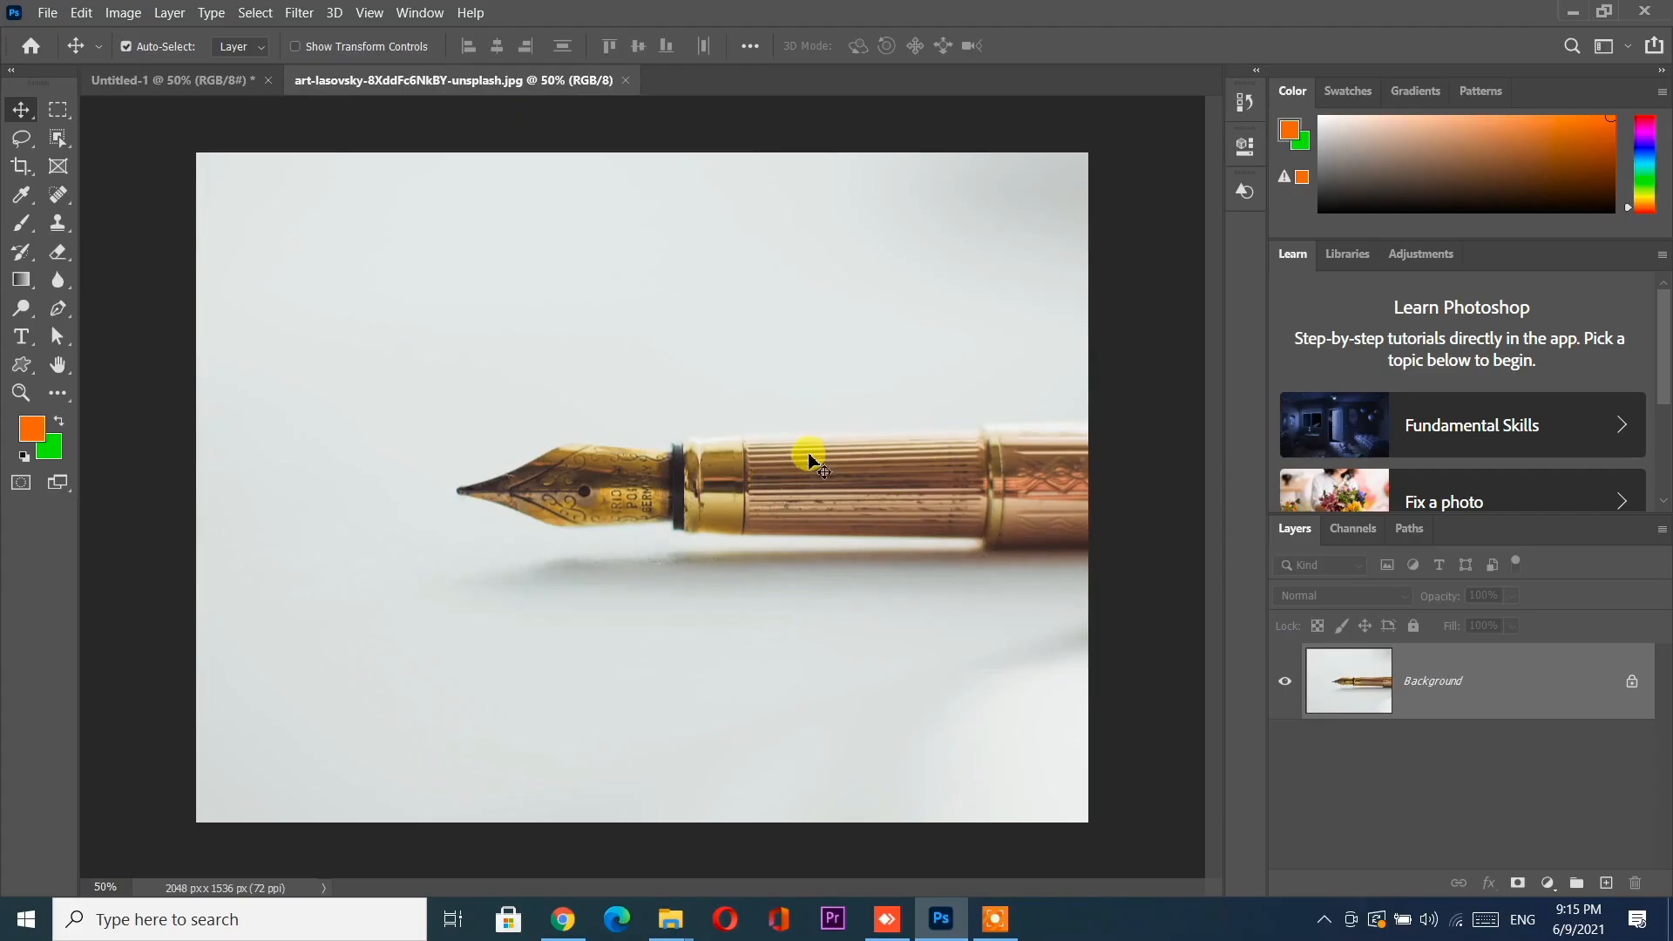
{"action": "left_click_drag", "start_coordinate": [810, 462], "coordinate": [641, 433]}
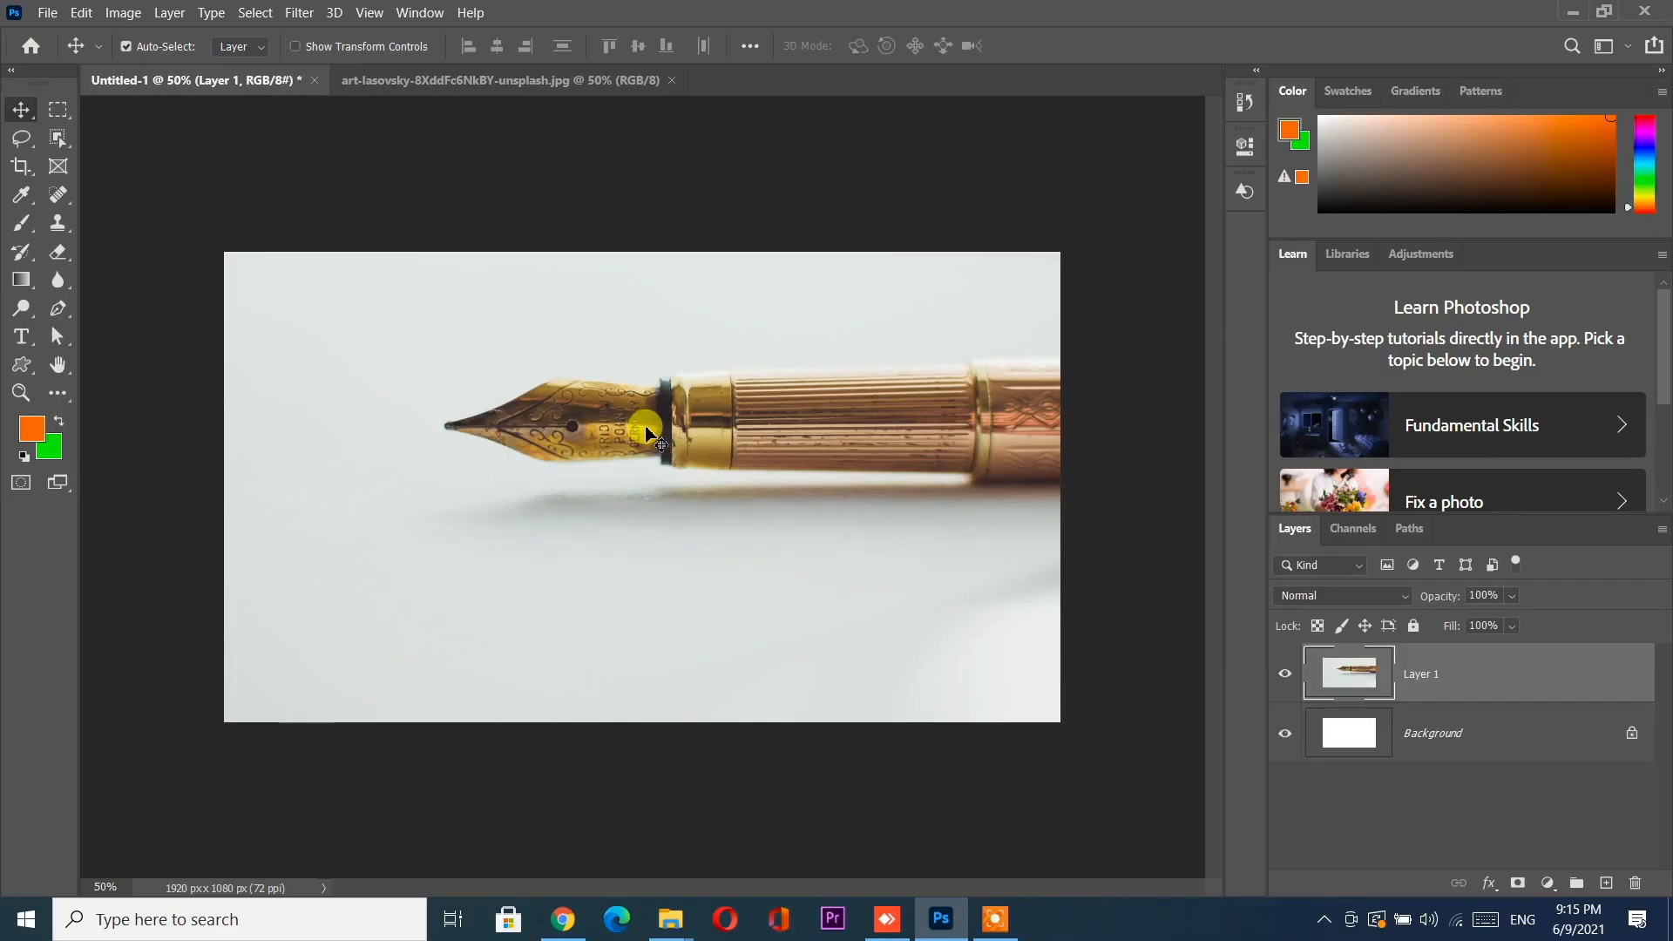
{"action": "key", "text": "ctrl+z"}
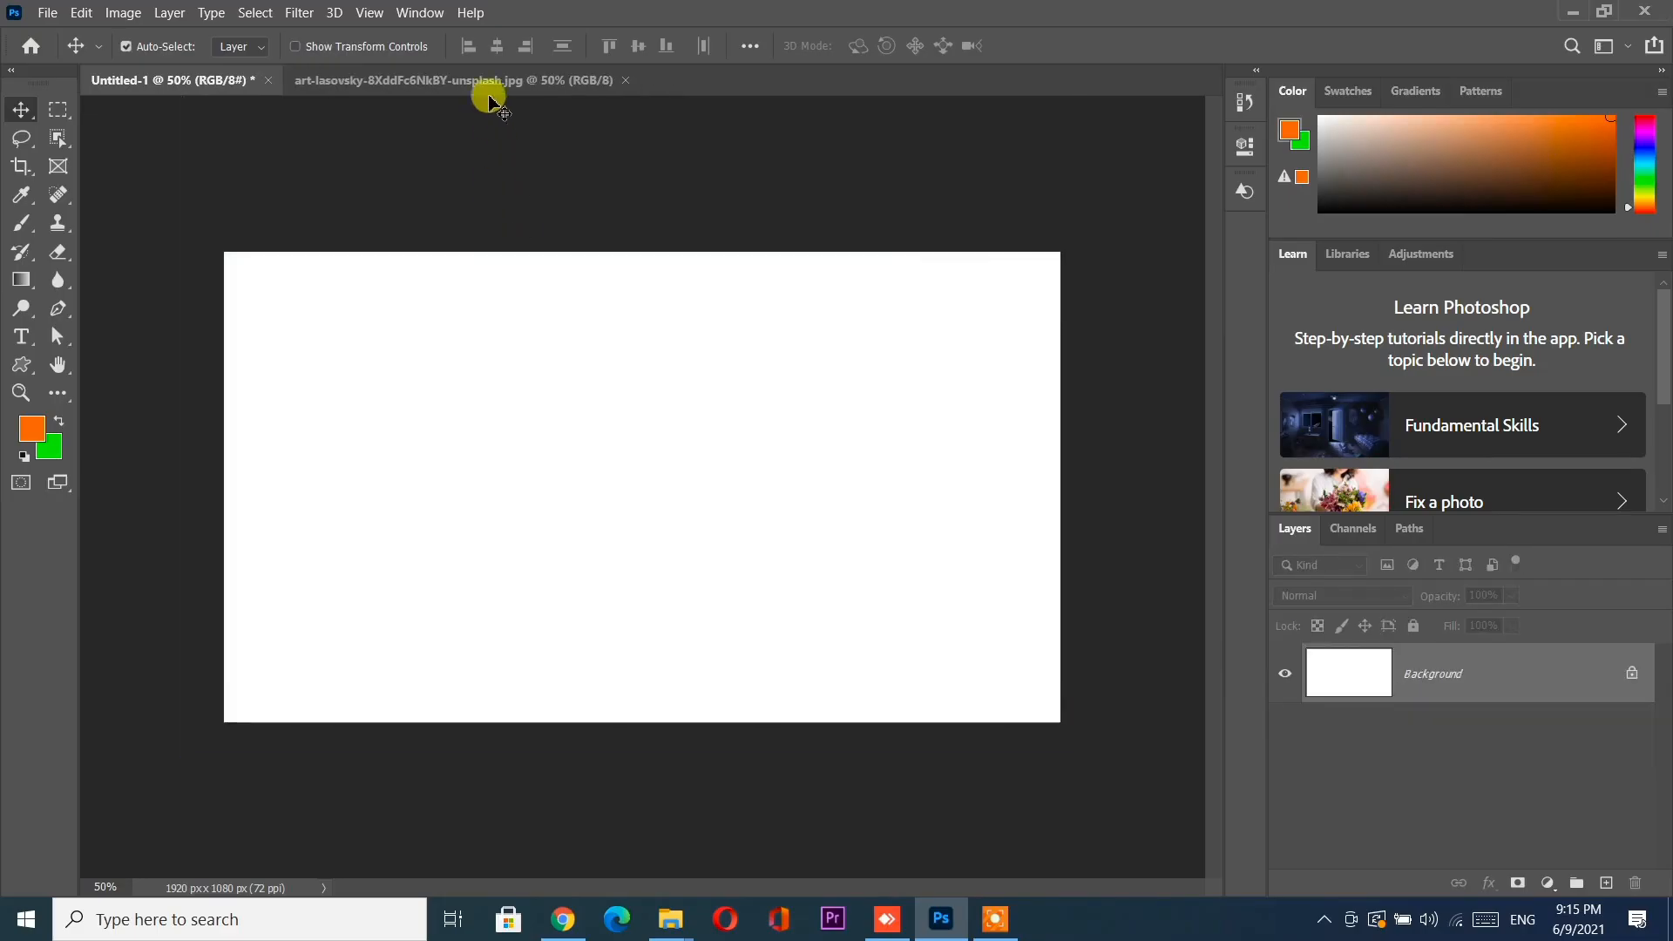
Step: Select the whole pen photo, copy it into Untitled-1 with the Move tool, and delete the added layer
{"action": "left_click", "coordinate": [488, 87]}
{"action": "key", "text": "ctrl+a"}
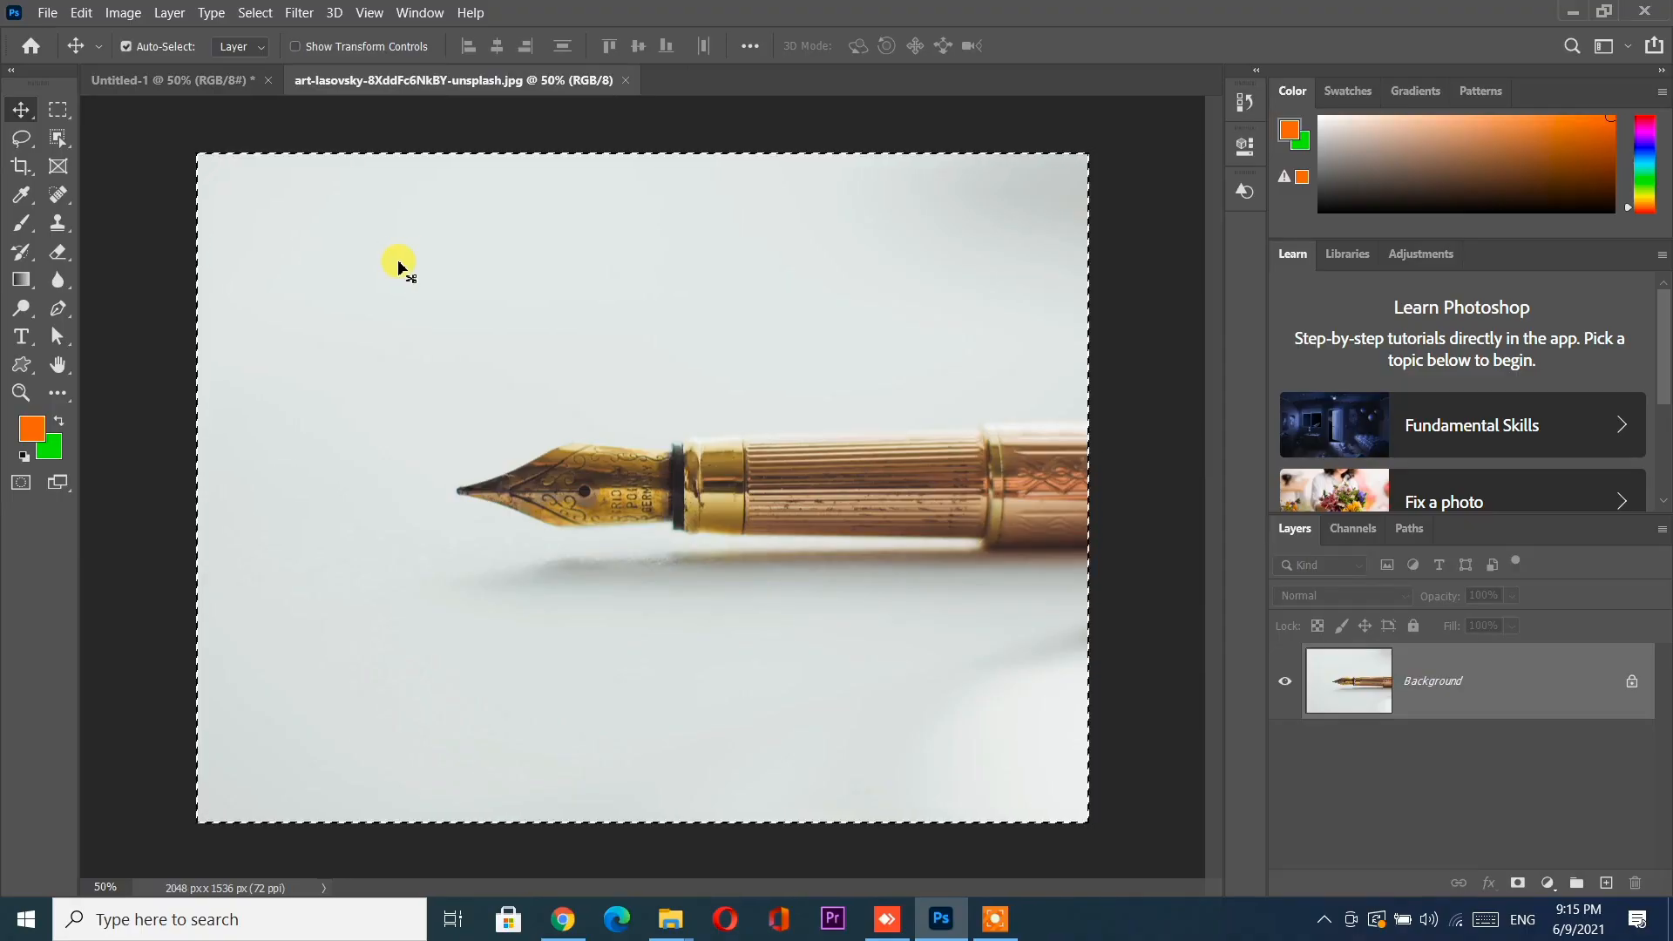
{"action": "left_click_drag", "start_coordinate": [399, 266], "coordinate": [680, 481]}
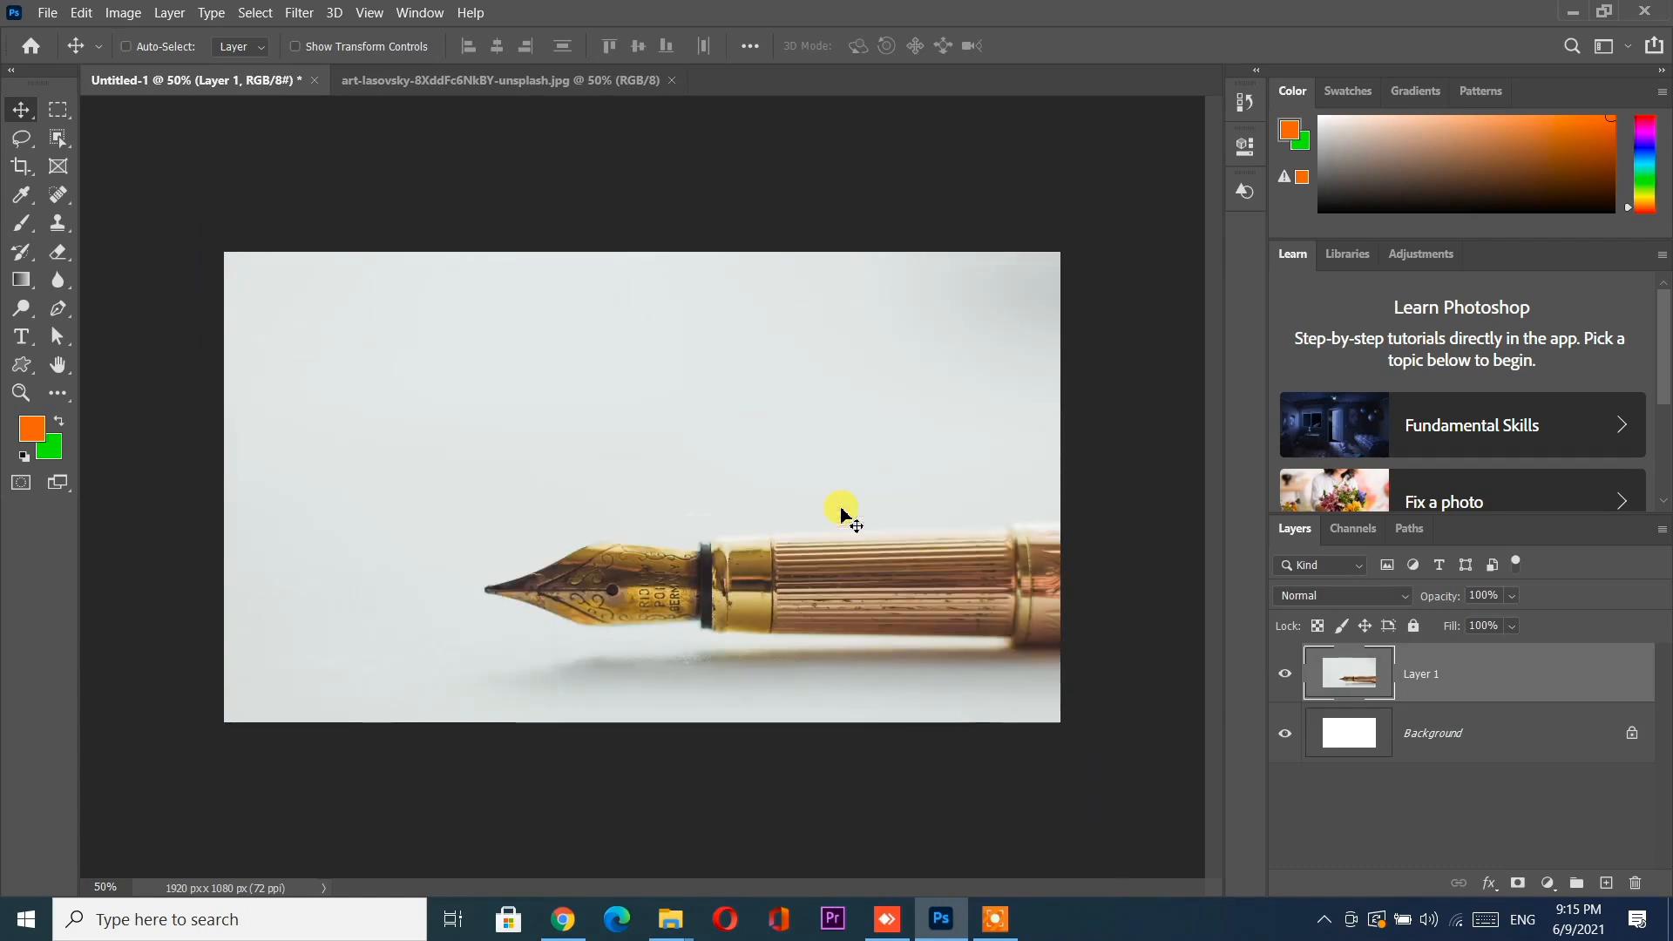
{"action": "key", "text": "Delete"}
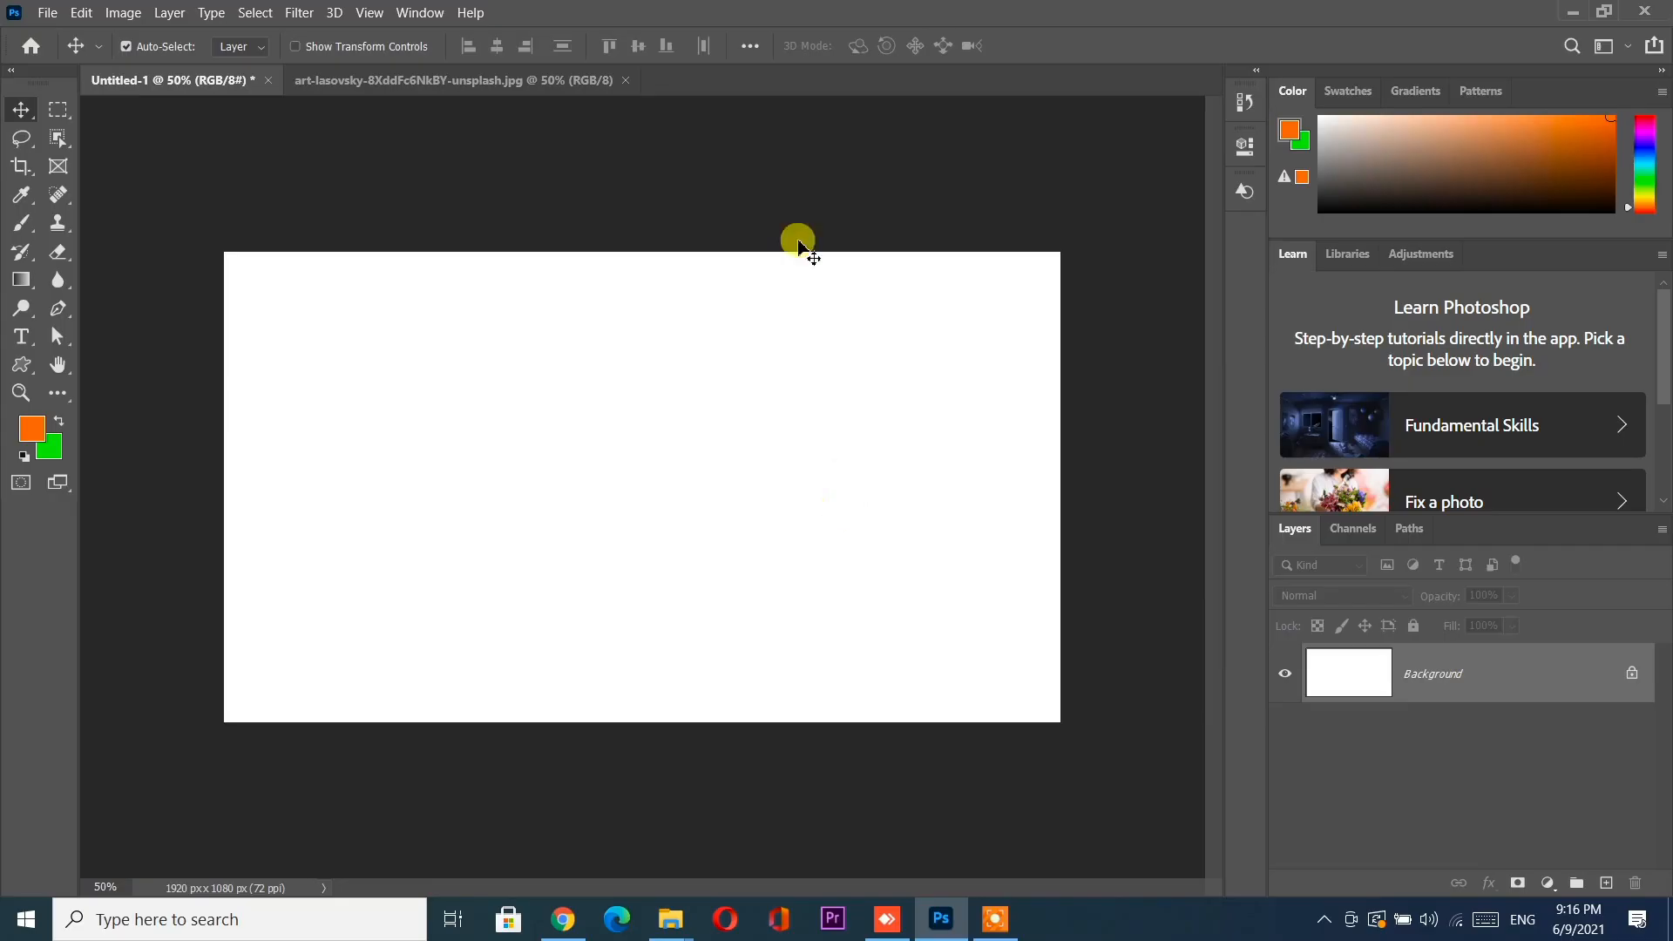
Step: Close the pen photo document and switch to Chrome to look through the Unsplash pen pictures
{"action": "left_click", "coordinate": [625, 80]}
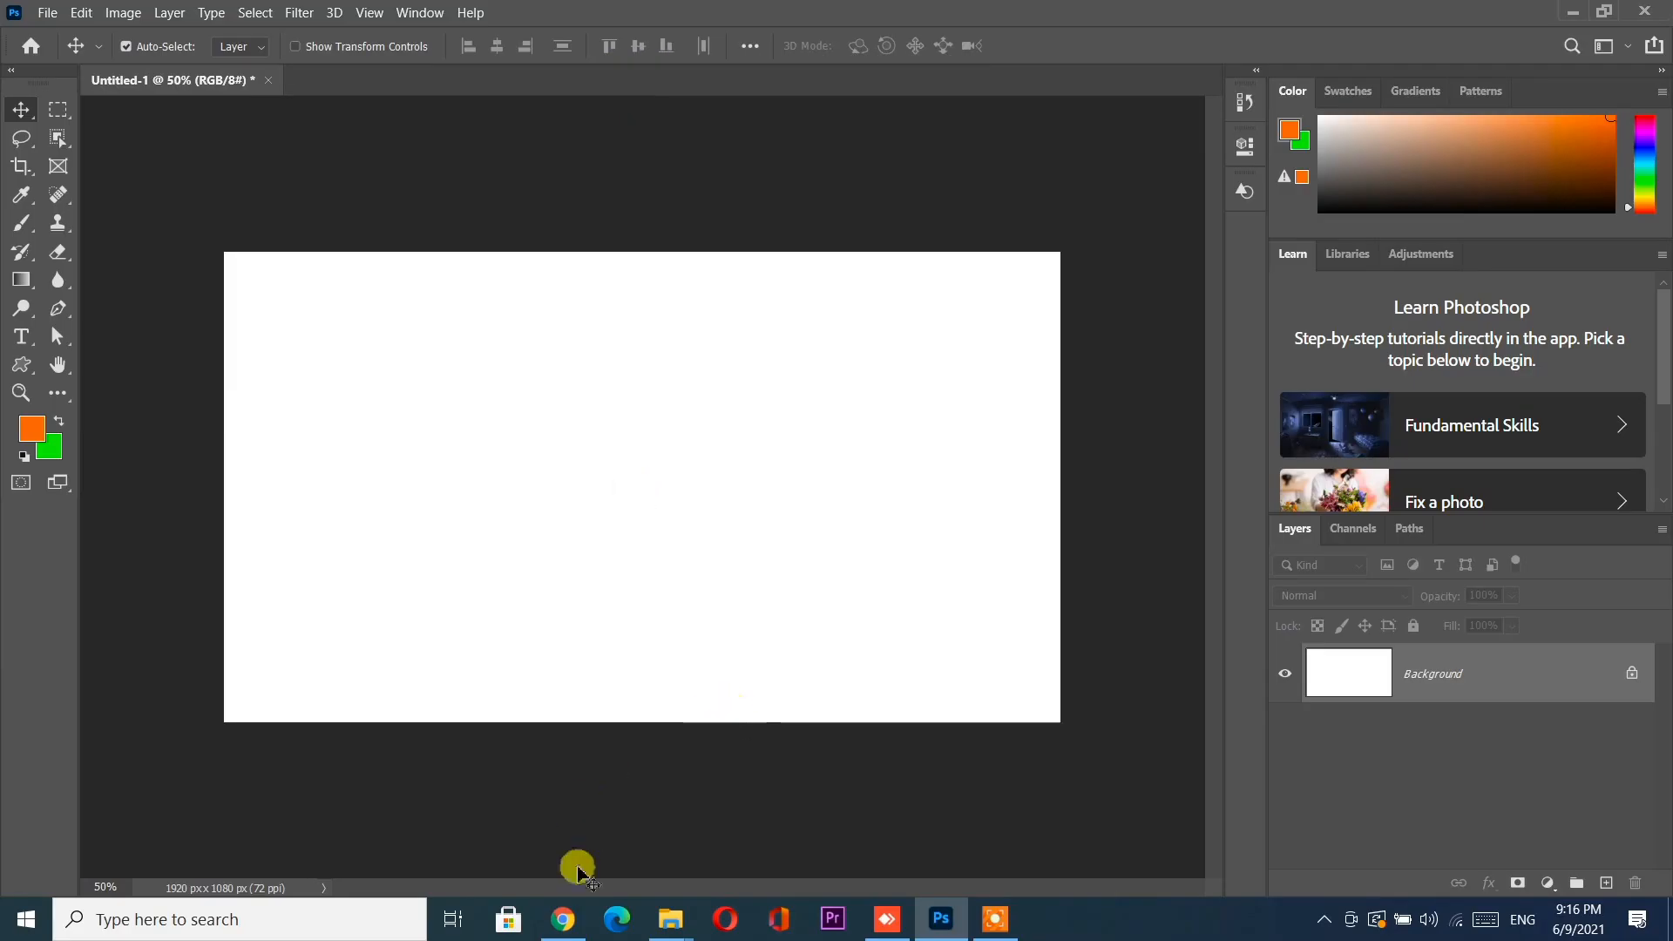
{"action": "left_click", "coordinate": [568, 925]}
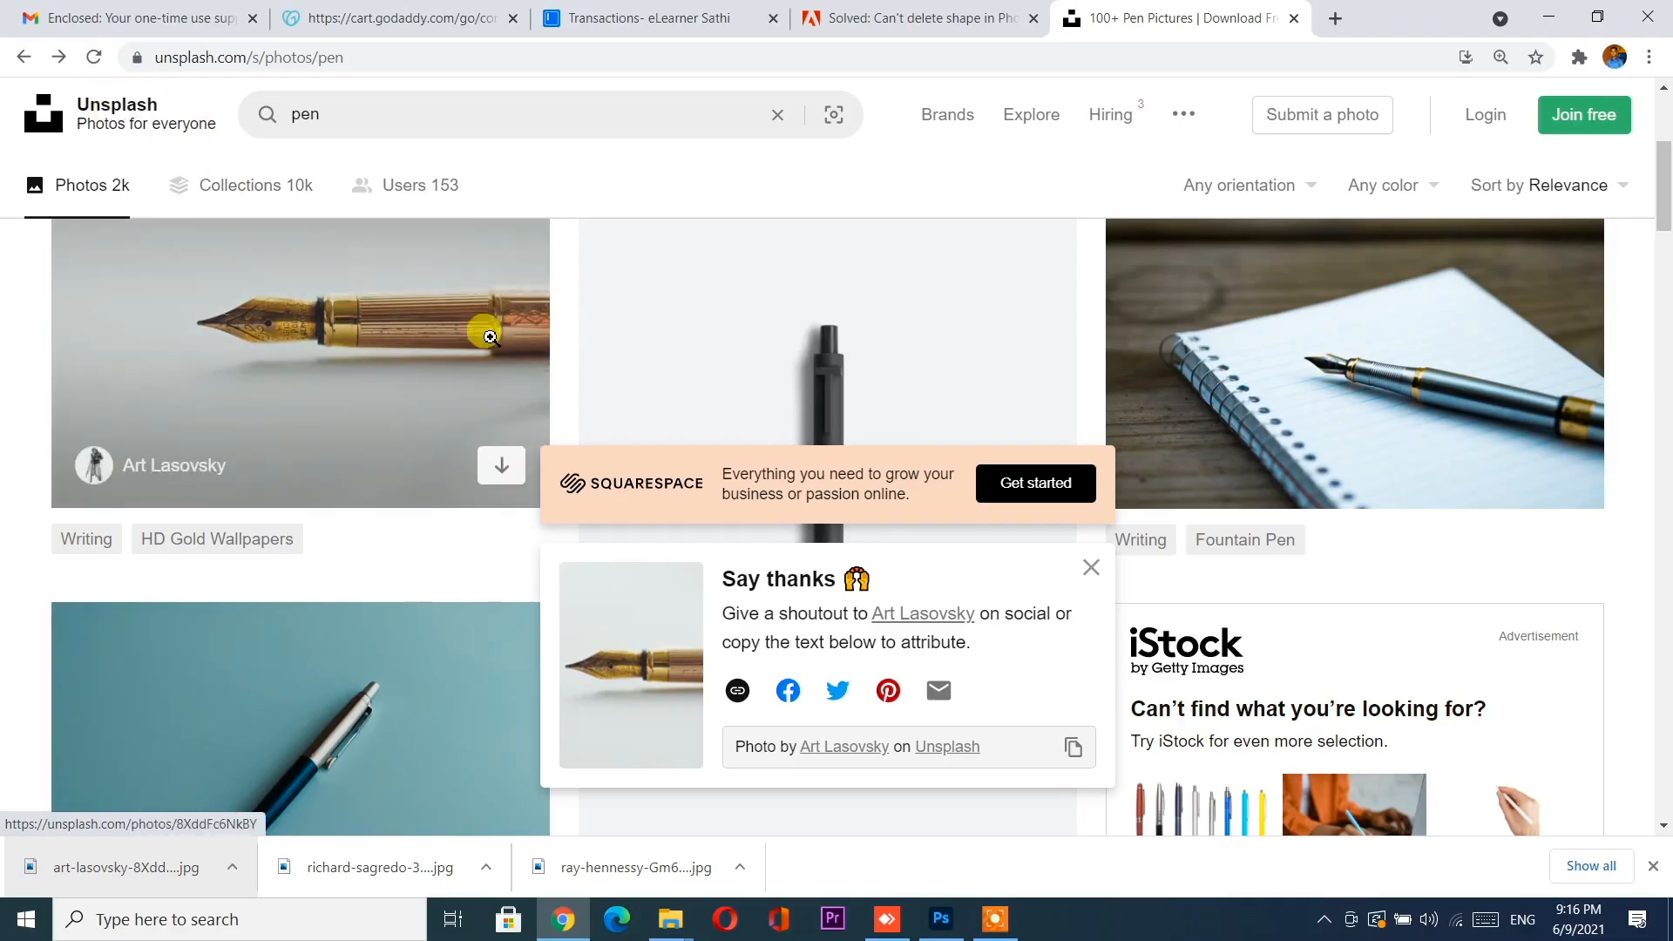
{"action": "scroll", "coordinate": [488, 335], "scroll_direction": "down", "scroll_amount": 4}
{"action": "scroll", "coordinate": [491, 340], "scroll_direction": "down", "scroll_amount": 13}
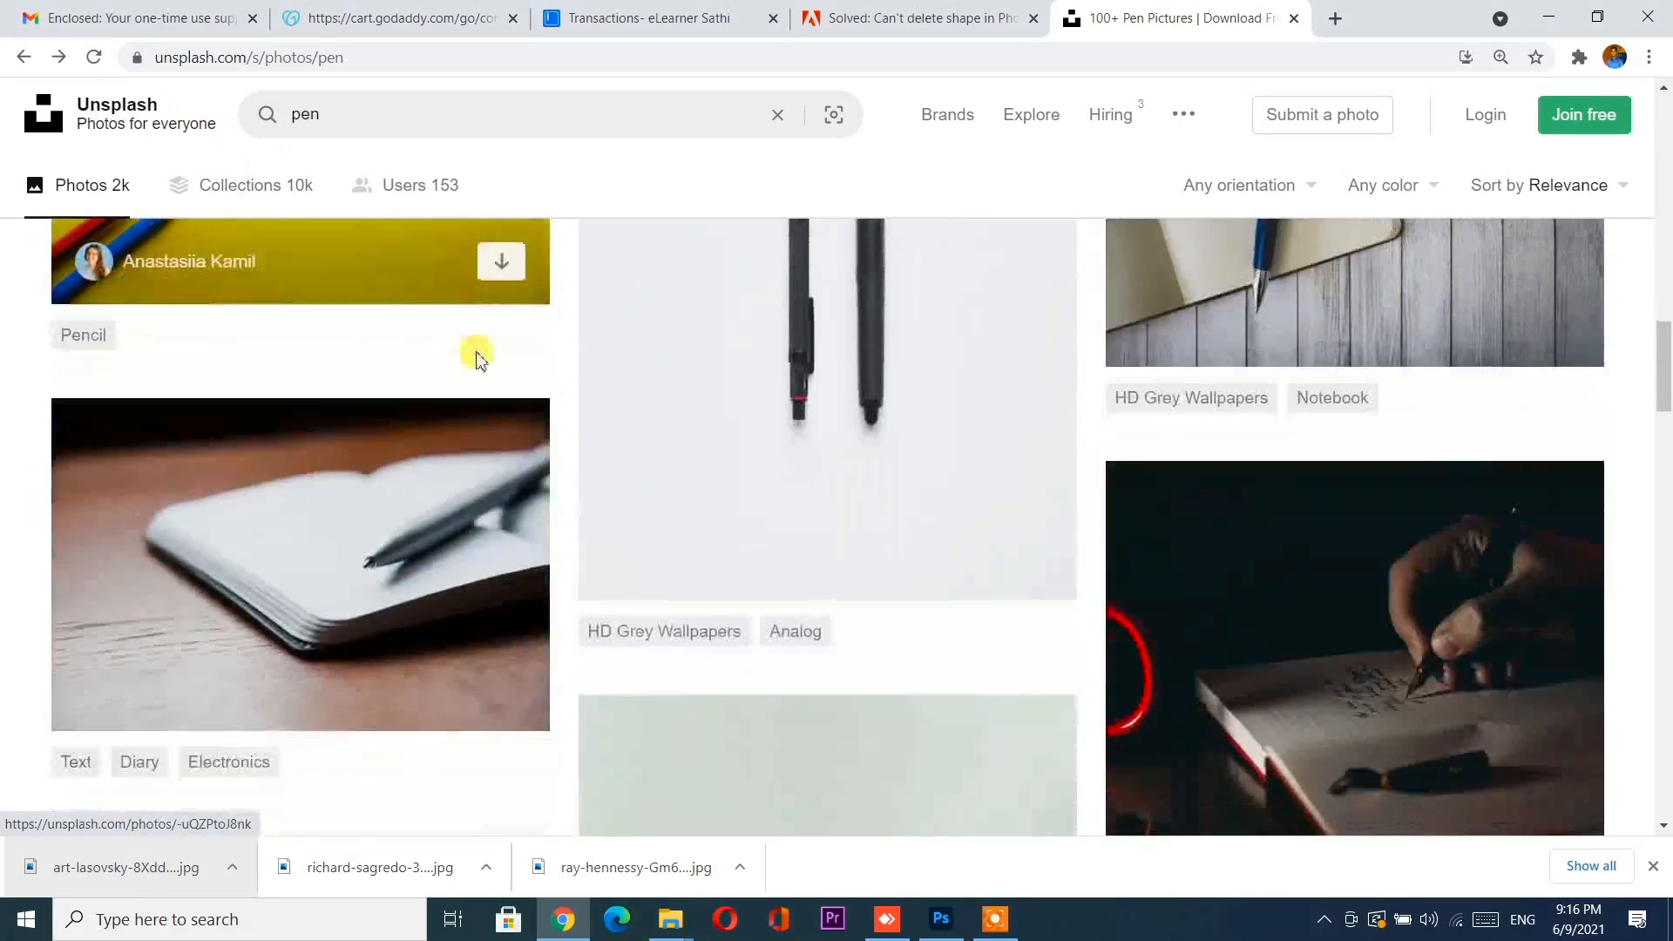
{"action": "scroll", "coordinate": [680, 557], "scroll_direction": "down", "scroll_amount": 20}
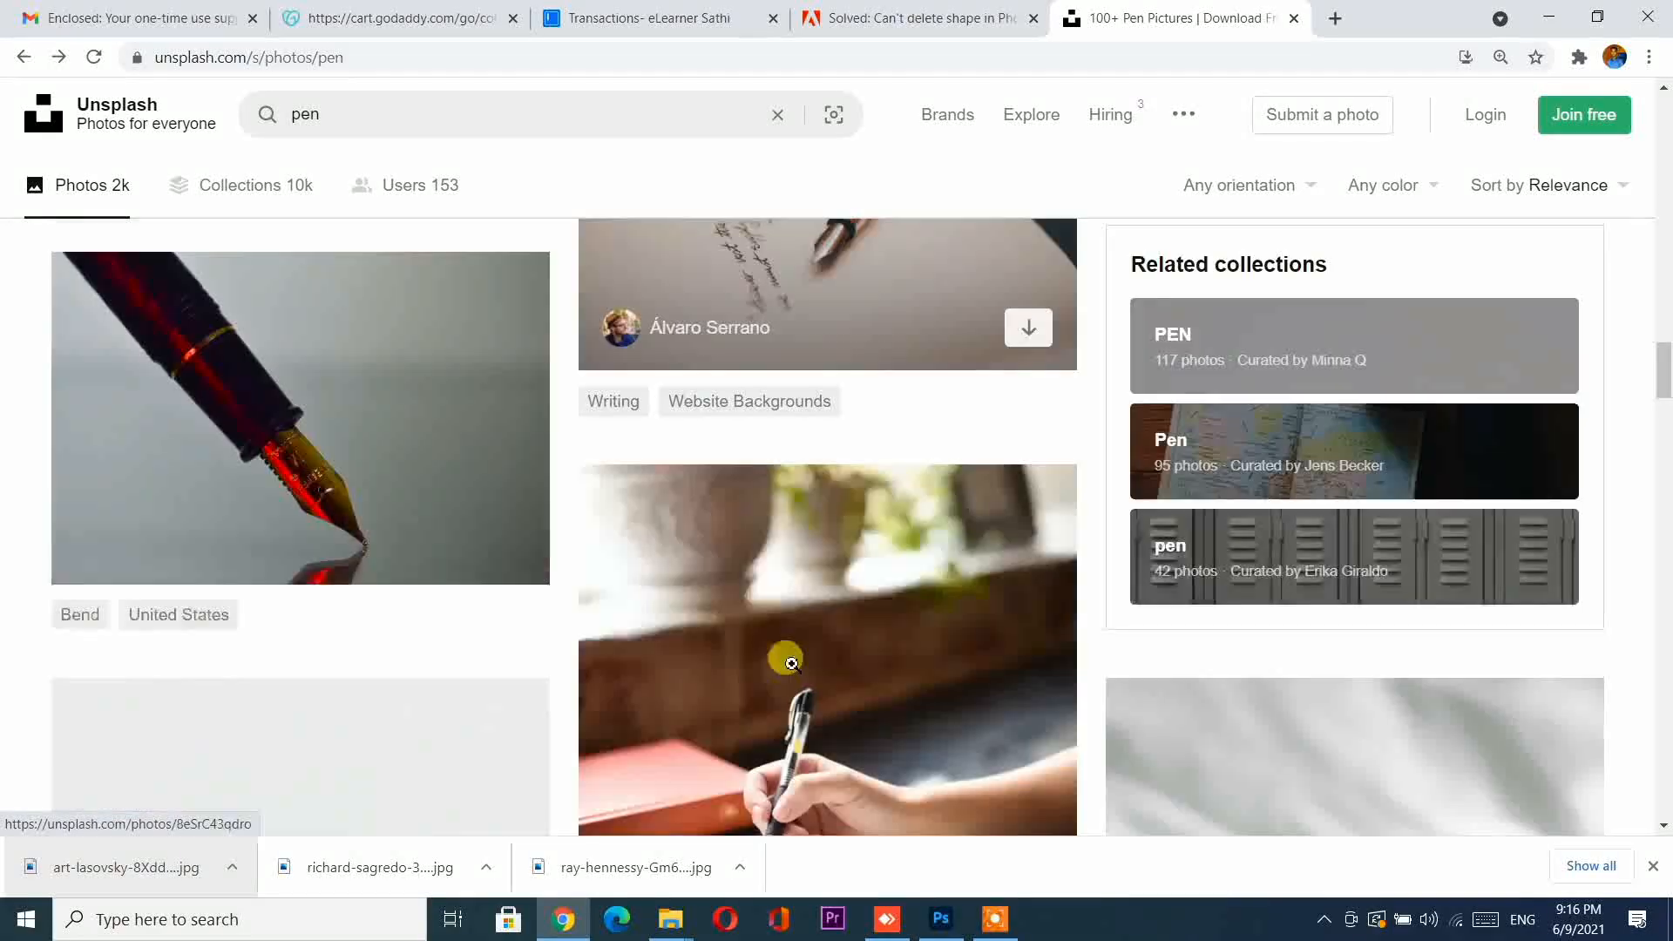
{"action": "scroll", "coordinate": [643, 680], "scroll_direction": "up", "scroll_amount": 12}
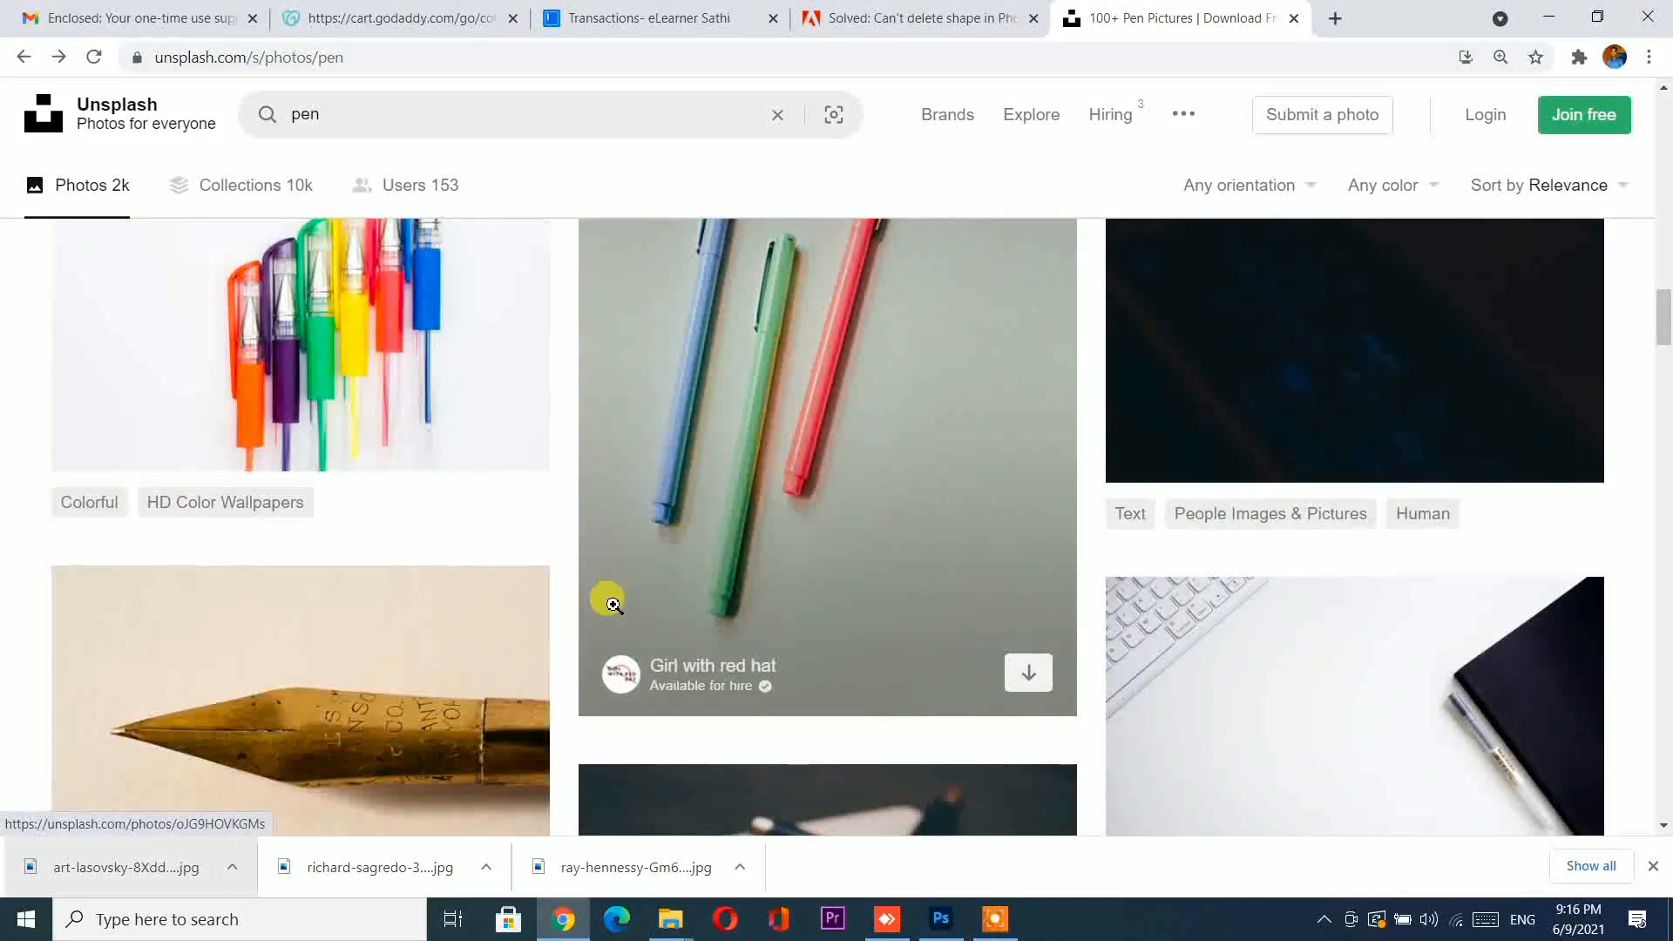
{"action": "scroll", "coordinate": [611, 615], "scroll_direction": "up", "scroll_amount": 12}
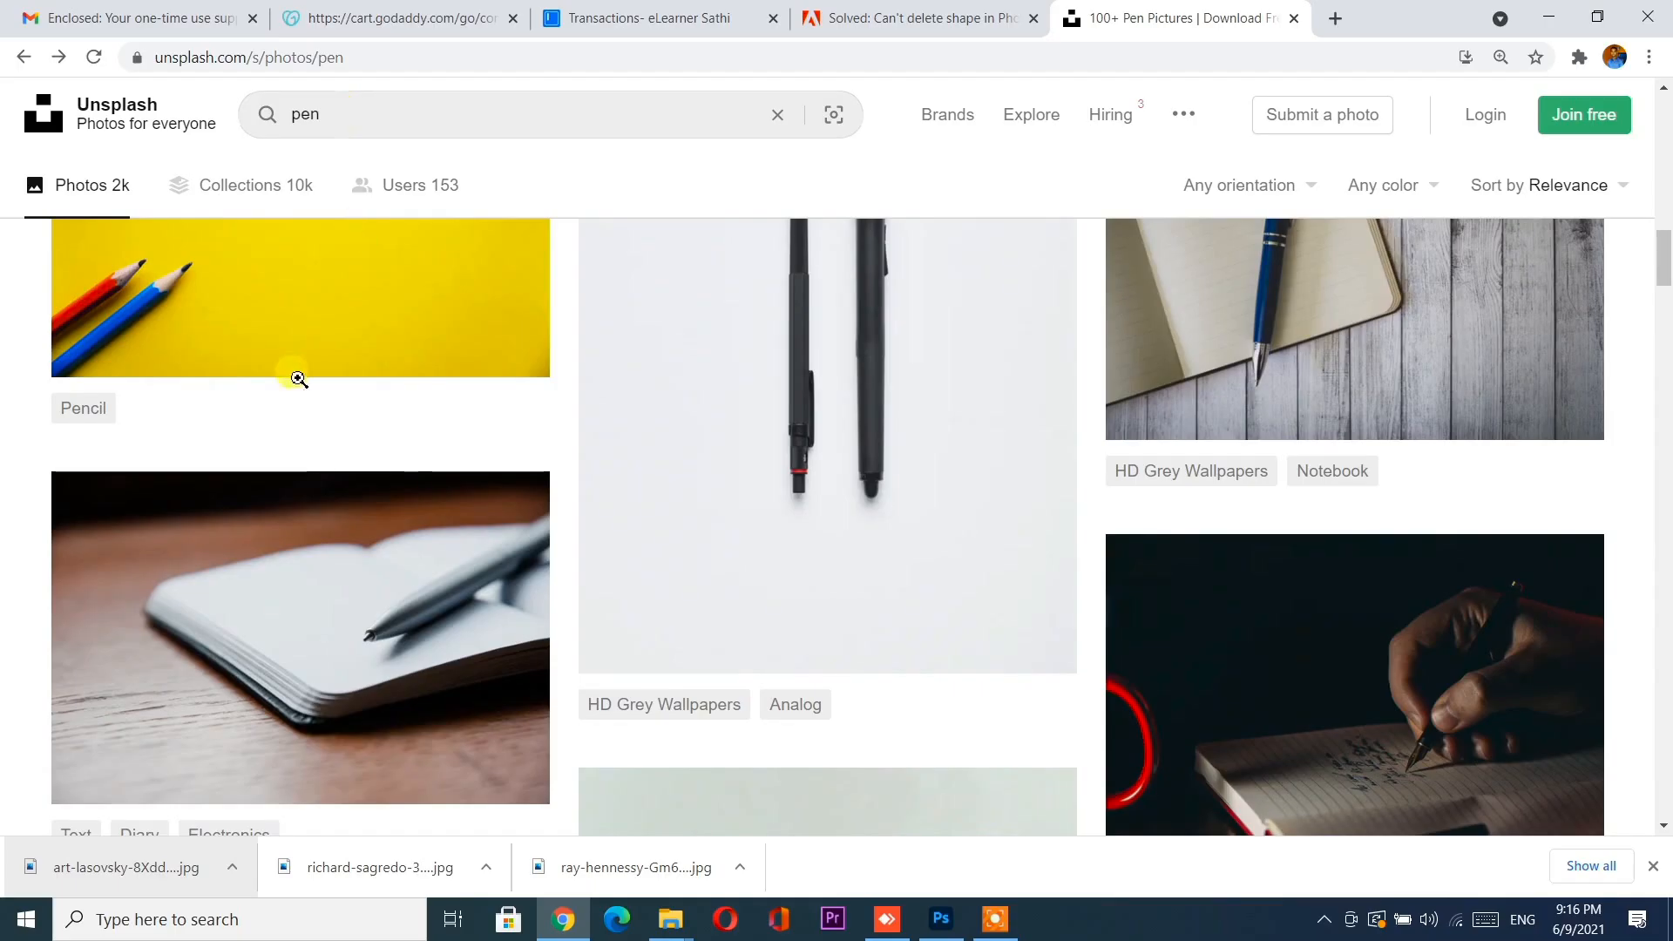
{"action": "scroll", "coordinate": [306, 355], "scroll_direction": "up", "scroll_amount": 10}
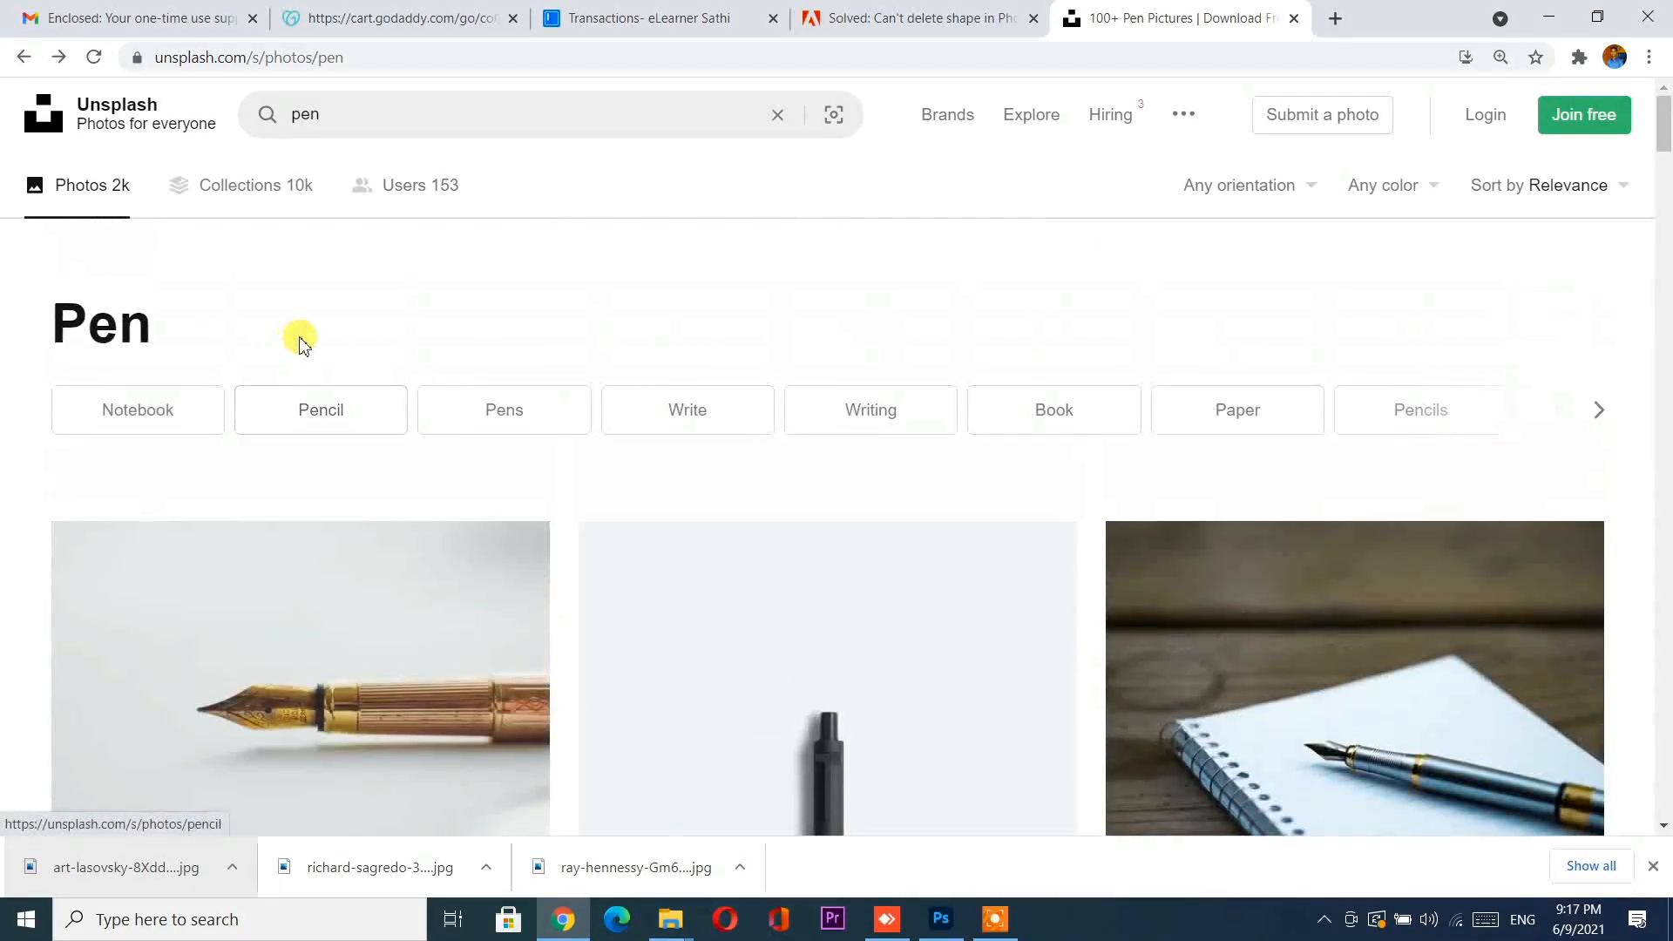
Step: Search Unsplash for "bird" and look through the photos
{"action": "left_click", "coordinate": [337, 114]}
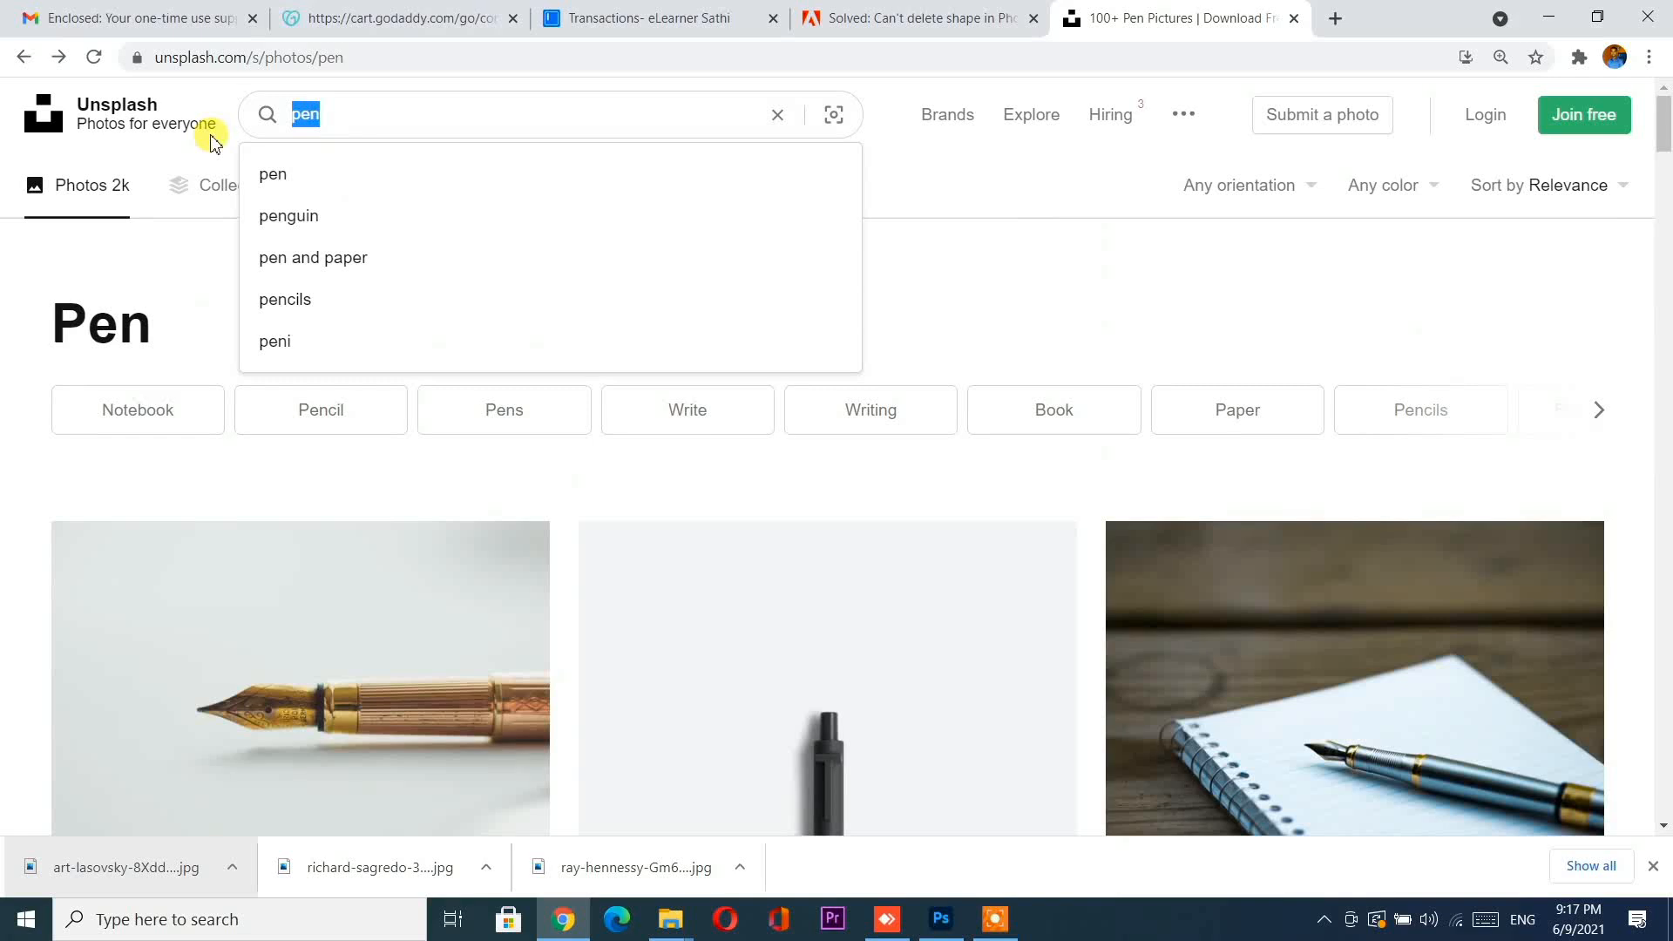
{"action": "type", "text": "bird"}
{"action": "key", "text": "Return"}
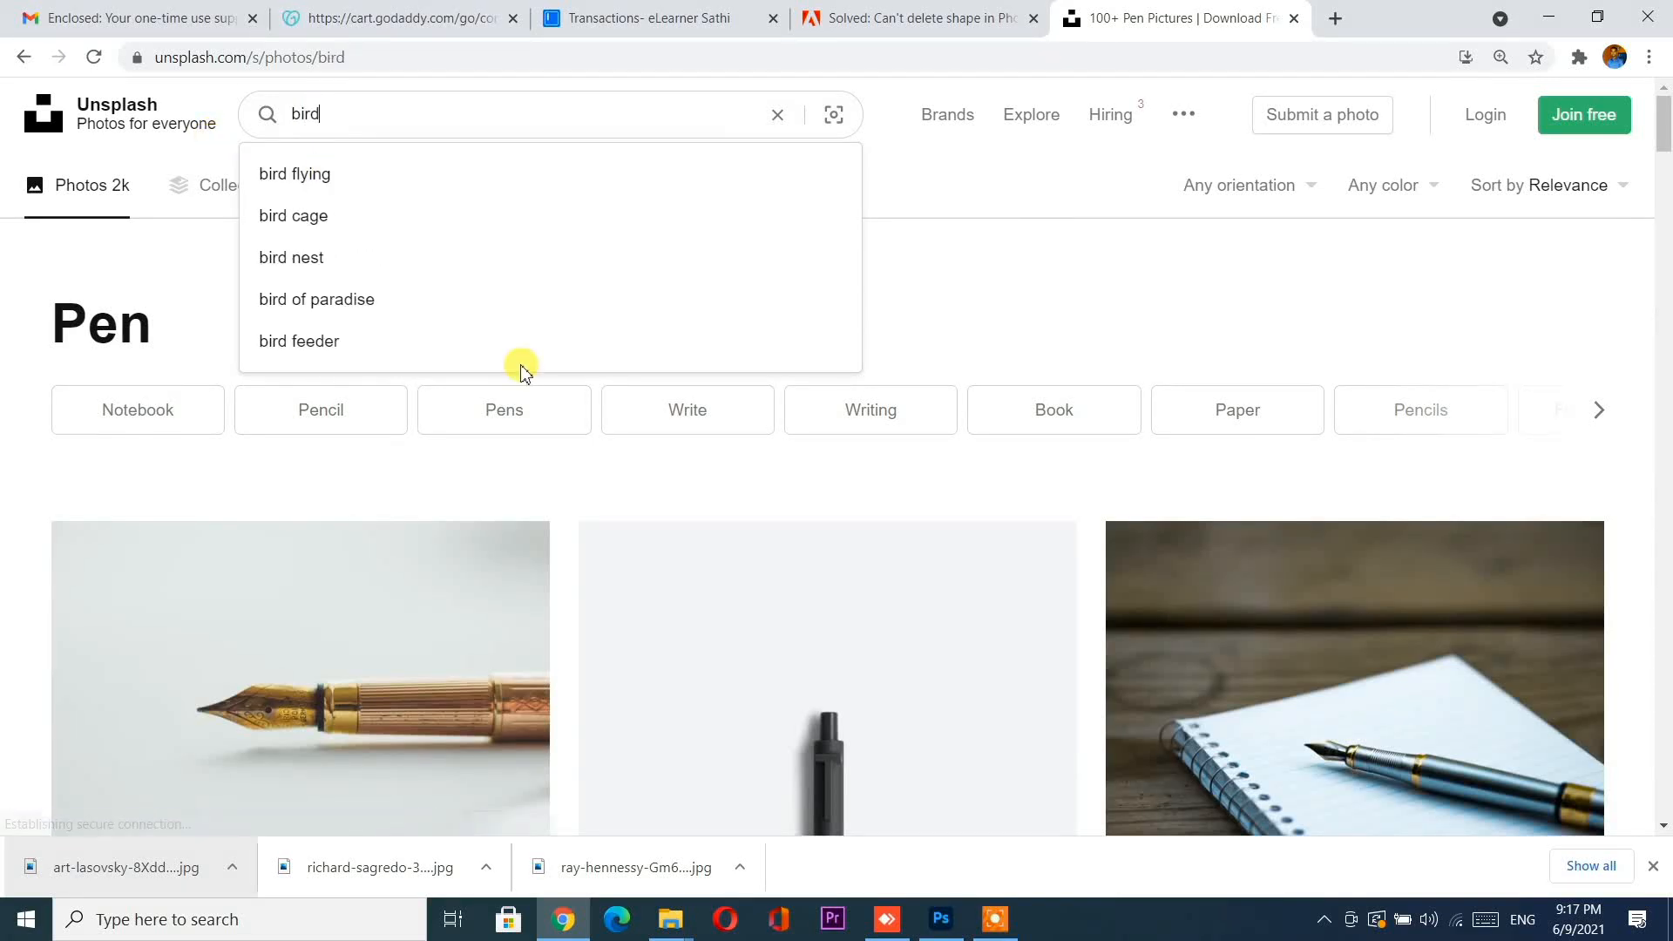
{"action": "scroll", "coordinate": [849, 436], "scroll_direction": "down", "scroll_amount": 15}
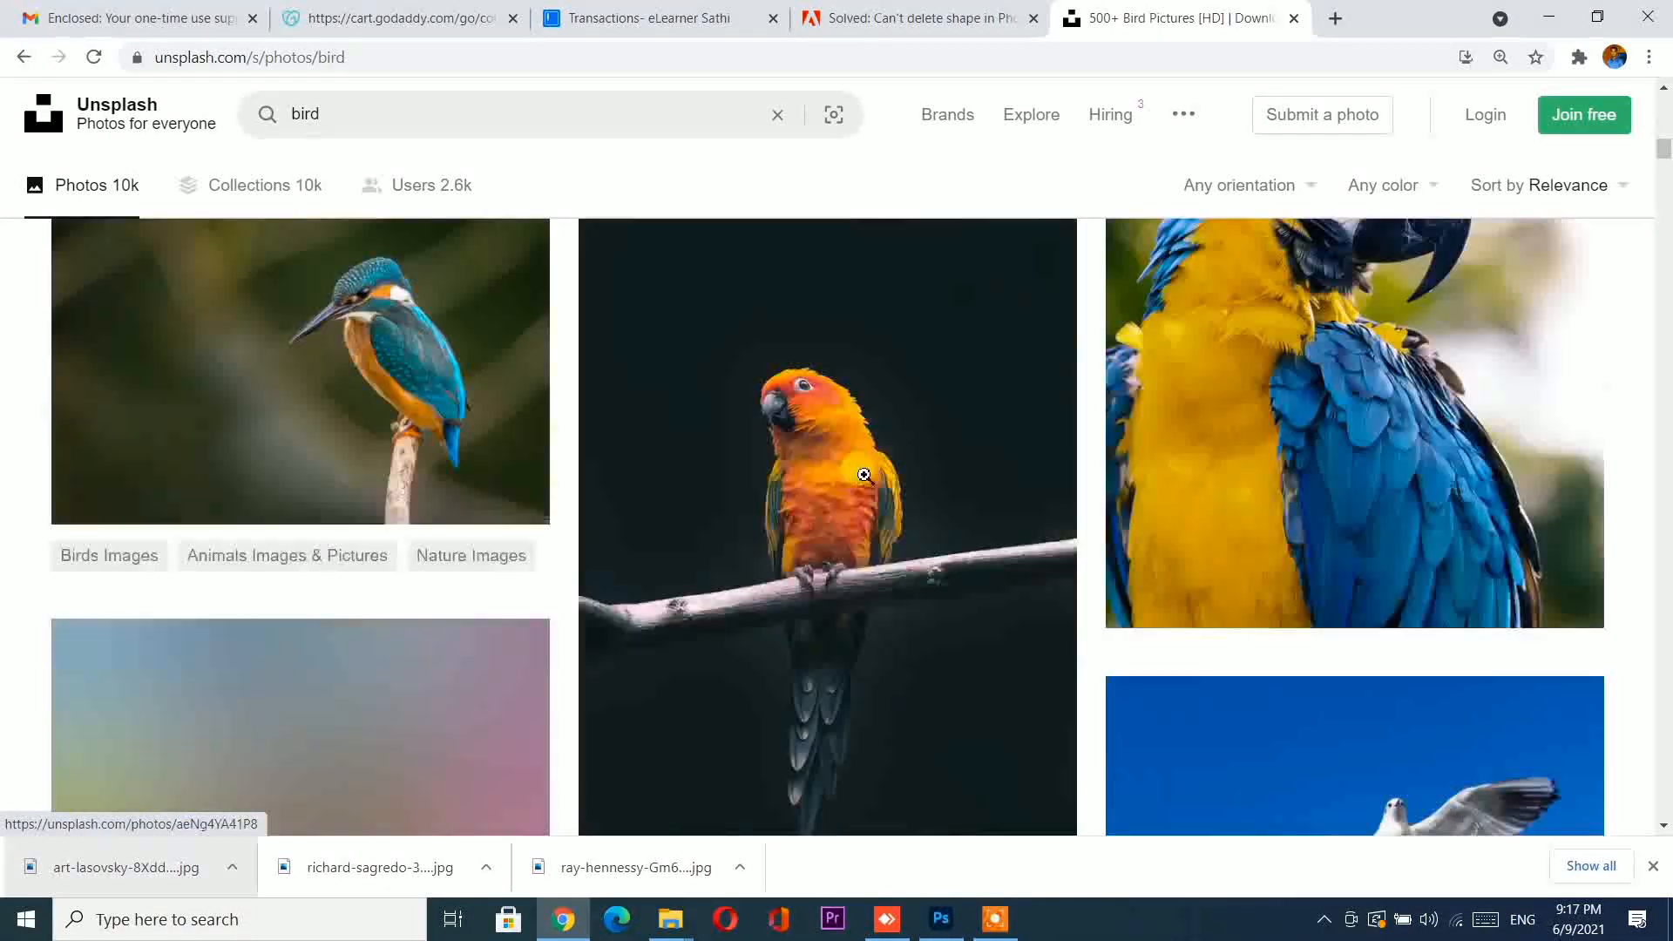
{"action": "scroll", "coordinate": [864, 475], "scroll_direction": "down", "scroll_amount": 5}
{"action": "scroll", "coordinate": [780, 512], "scroll_direction": "up", "scroll_amount": 3}
Step: Open the kingfisher photo's details, view its download size options, and close the photo
{"action": "left_click", "coordinate": [352, 336]}
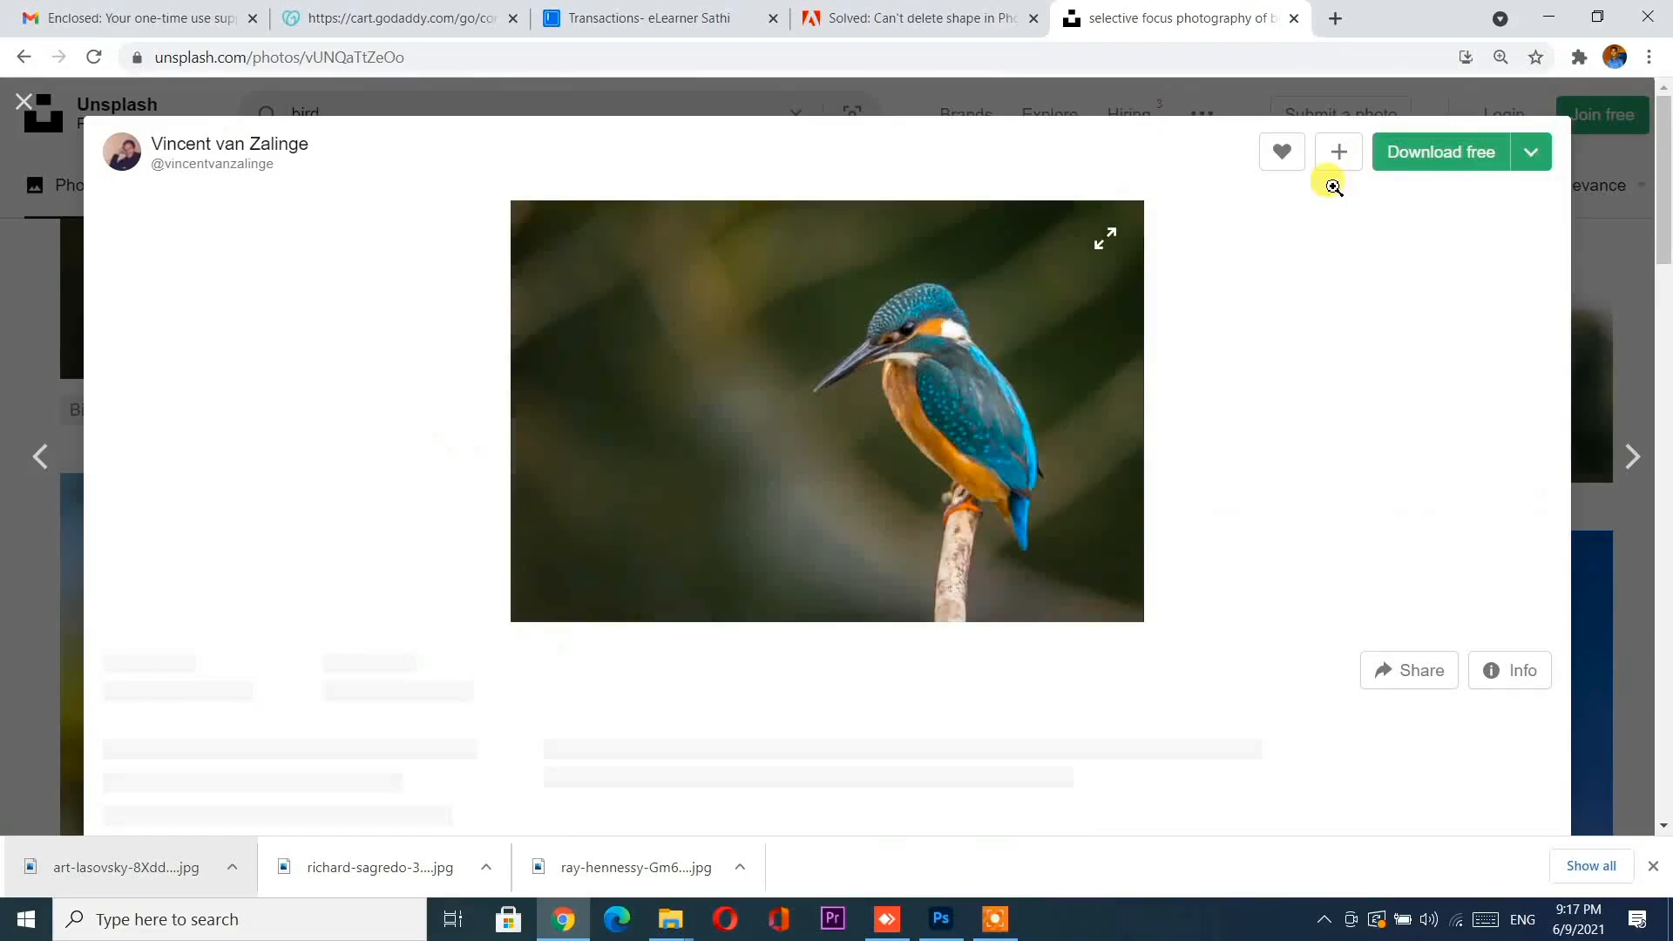
{"action": "left_click", "coordinate": [1526, 150]}
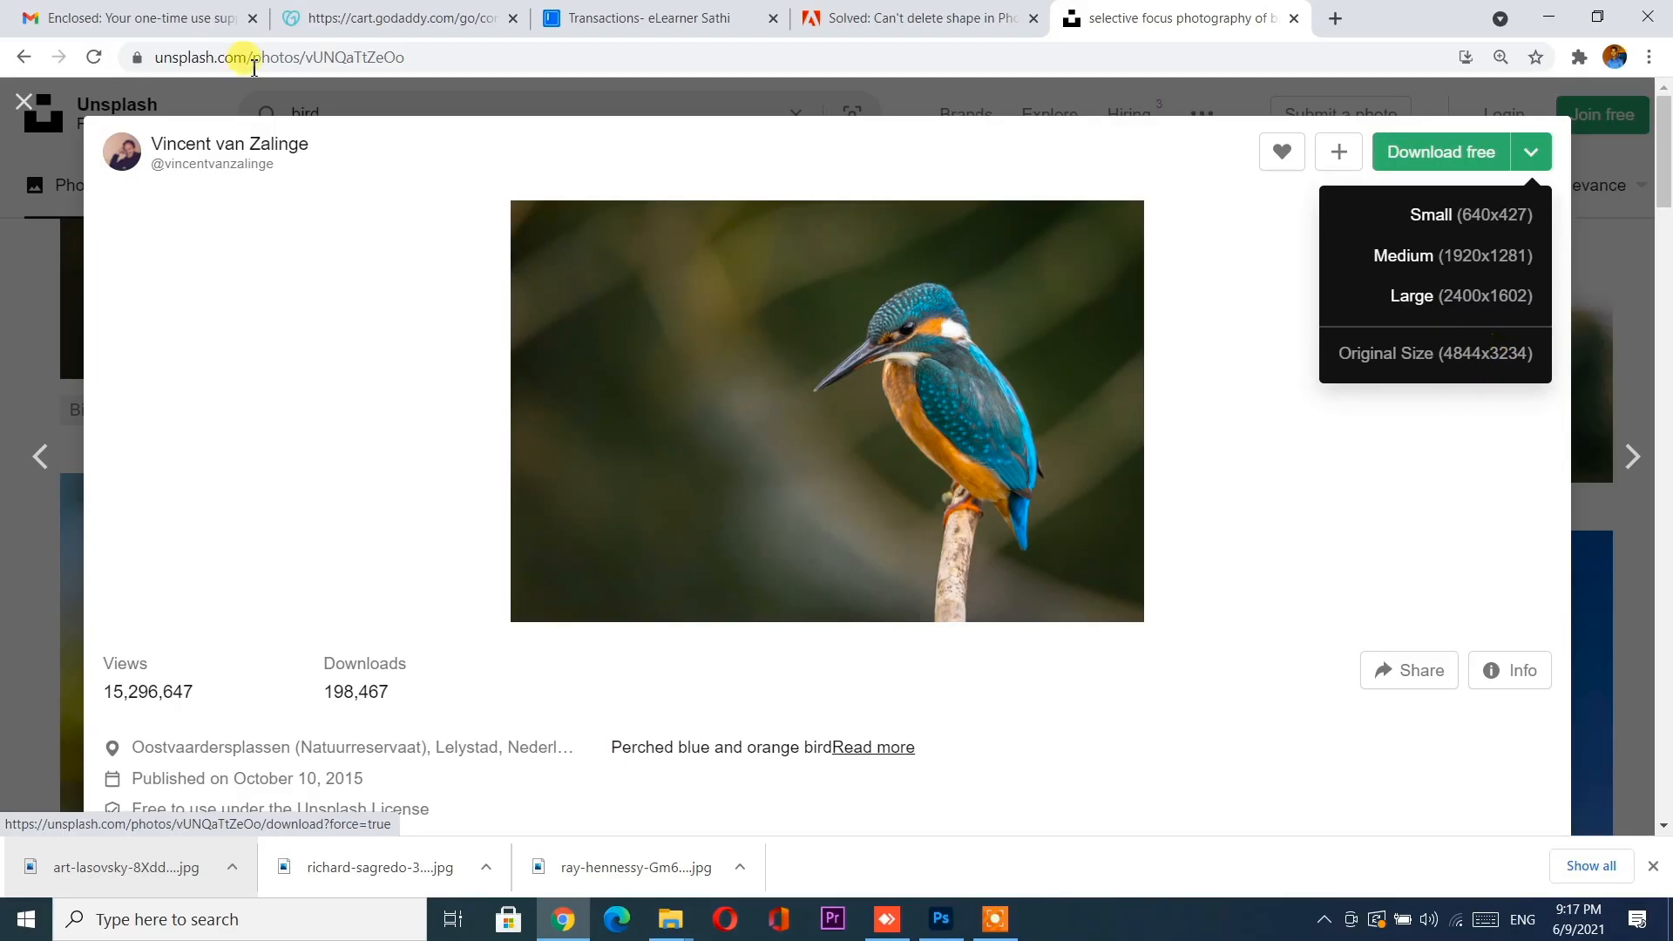
{"action": "left_click", "coordinate": [26, 102]}
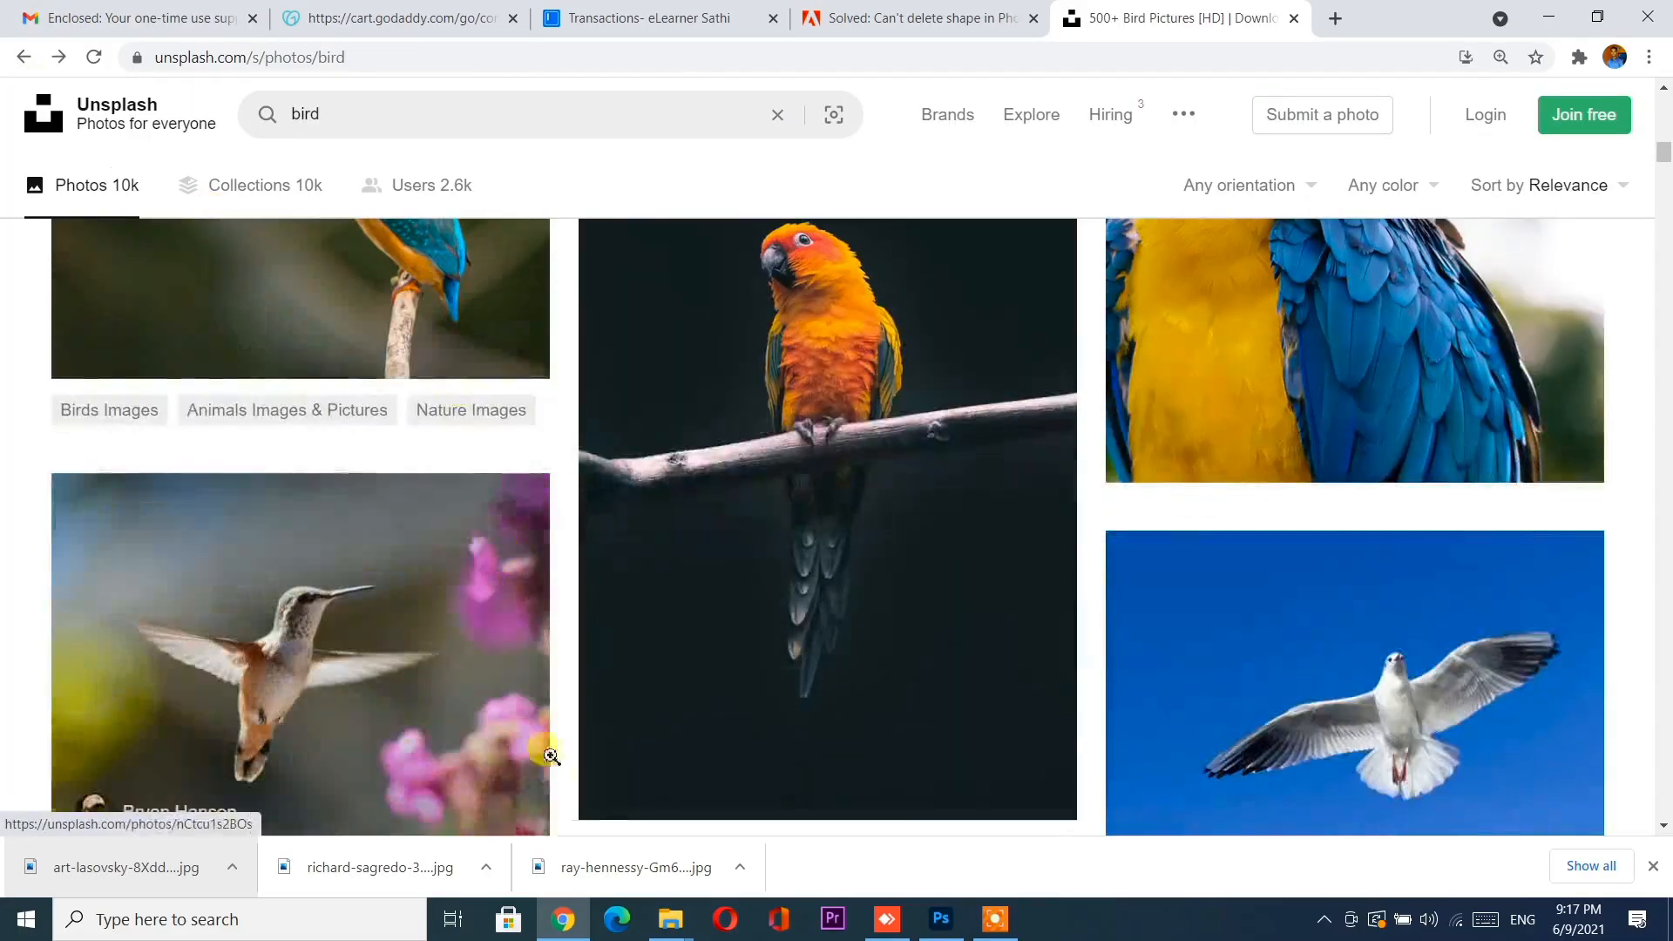
Step: Open the downloaded red cardinal photo as a separate document in Photoshop
{"action": "left_click_drag", "start_coordinate": [601, 864], "coordinate": [721, 82]}
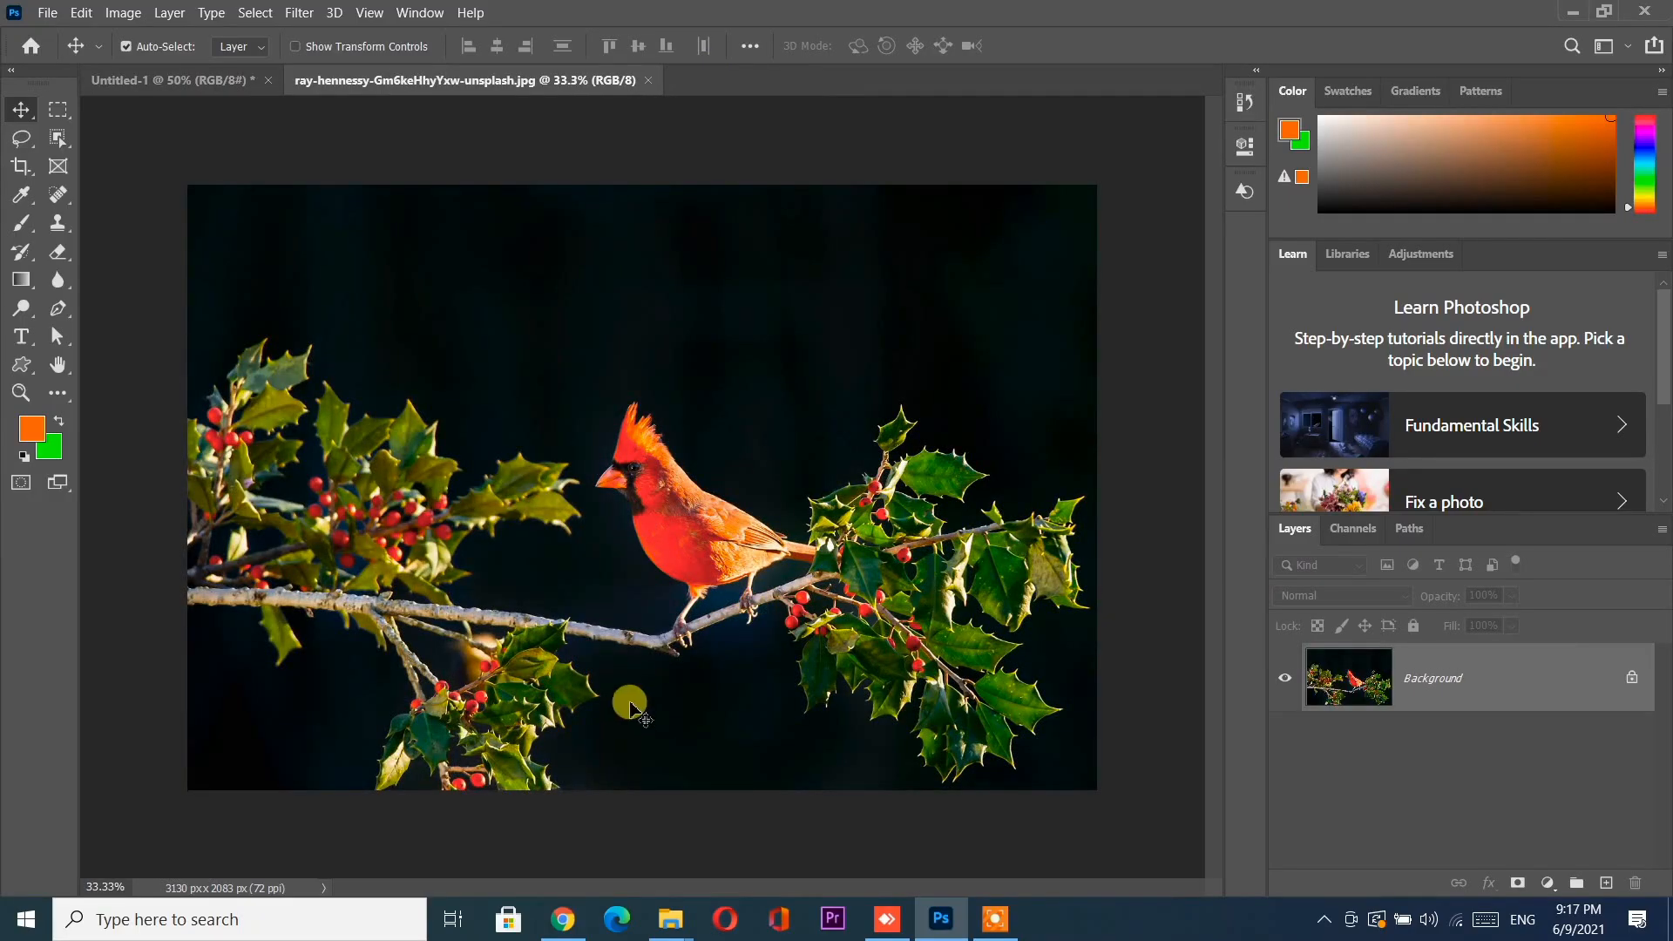
Step: Examine the cardinal photo's detail at several zoom levels, from close-up to the whole image
{"action": "key", "text": "ctrl+plus"}
{"action": "key", "text": "ctrl+plus"}
{"action": "key", "text": "ctrl+plus"}
{"action": "key", "text": "ctrl+plus"}
{"action": "key", "text": "ctrl+plus"}
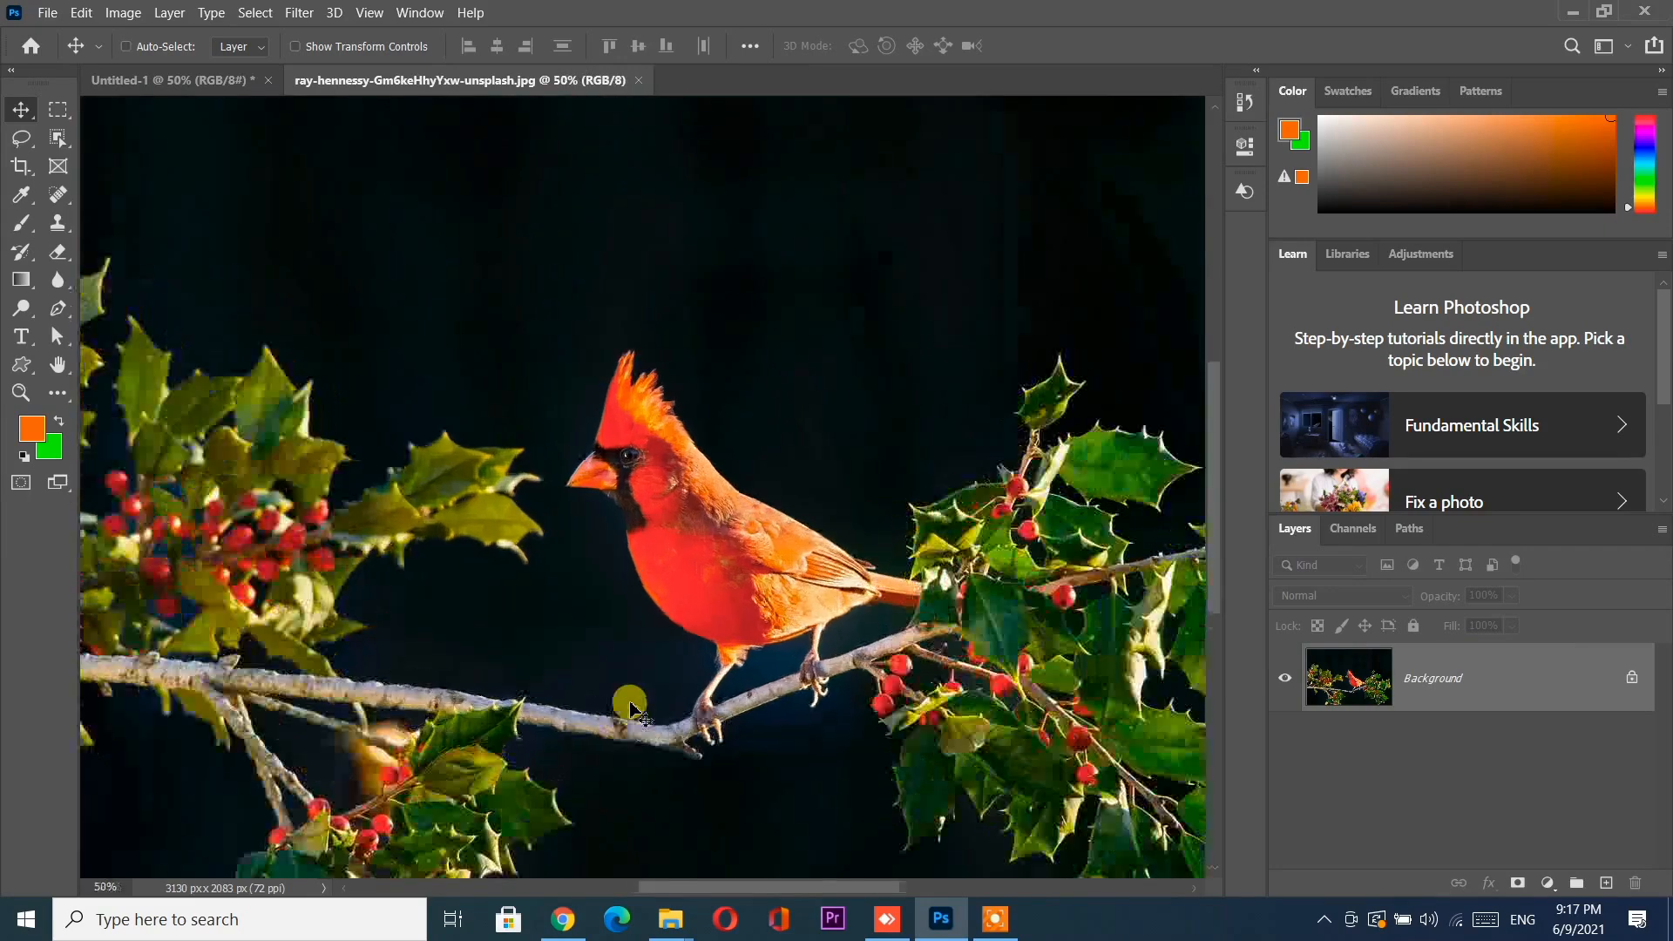
{"action": "key", "text": "ctrl+minus"}
{"action": "key", "text": "ctrl+minus"}
{"action": "key", "text": "ctrl+minus"}
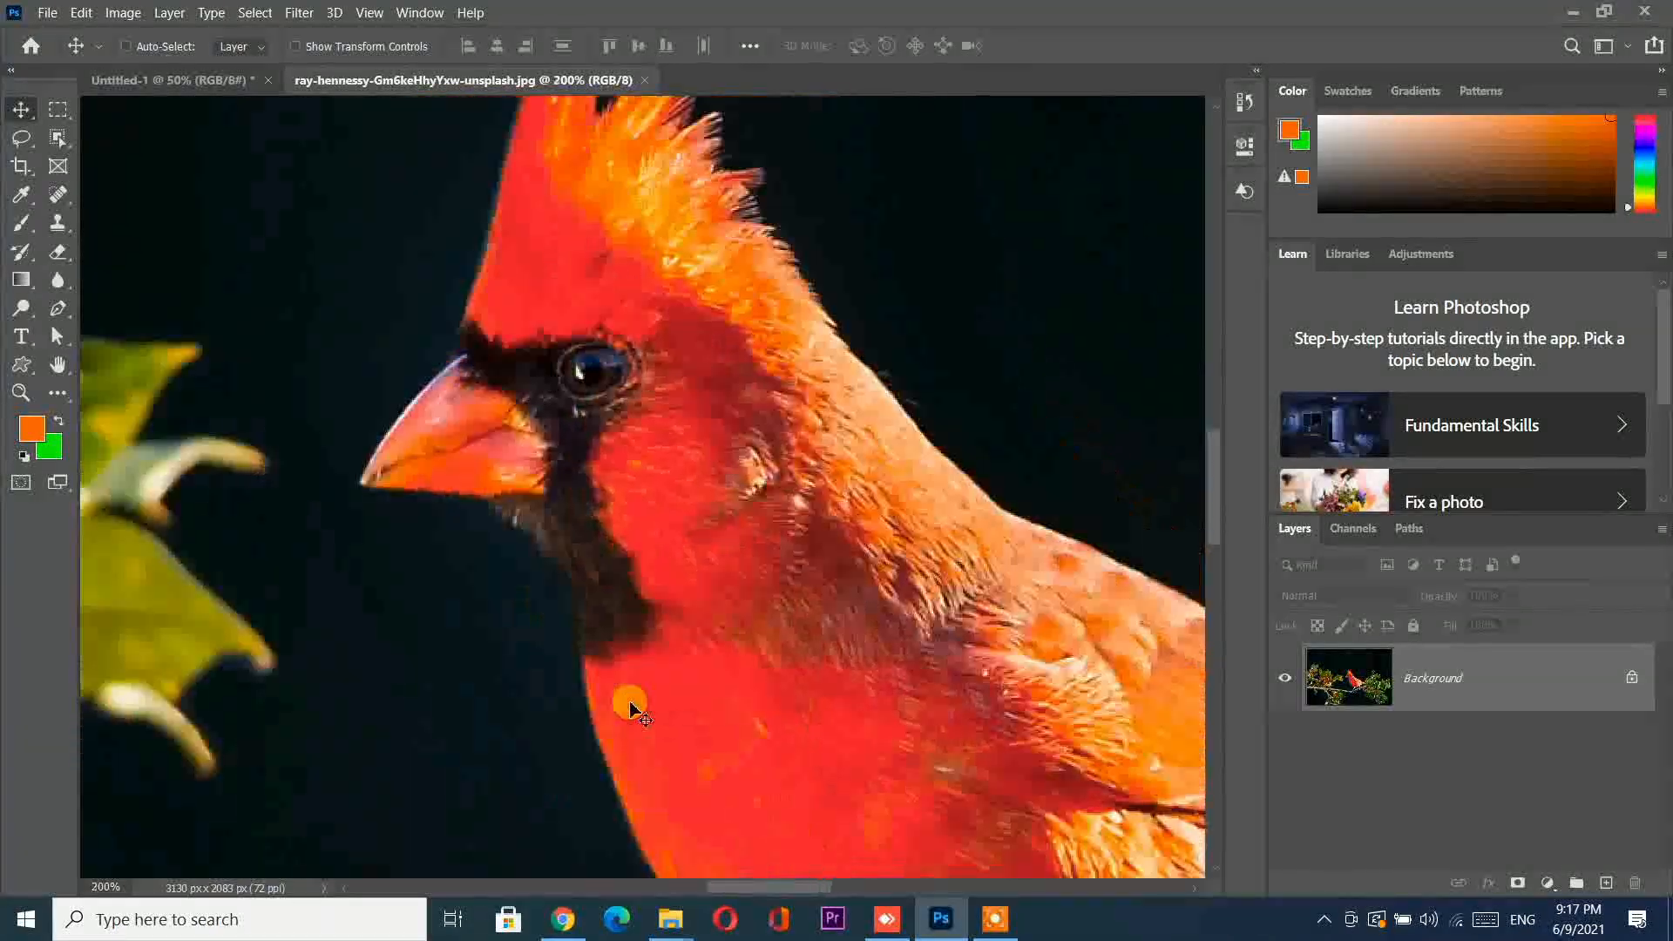
{"action": "key", "text": "ctrl+minus"}
{"action": "key", "text": "ctrl+minus"}
{"action": "key", "text": "ctrl+minus"}
{"action": "key", "text": "ctrl+minus"}
{"action": "key", "text": "ctrl+minus"}
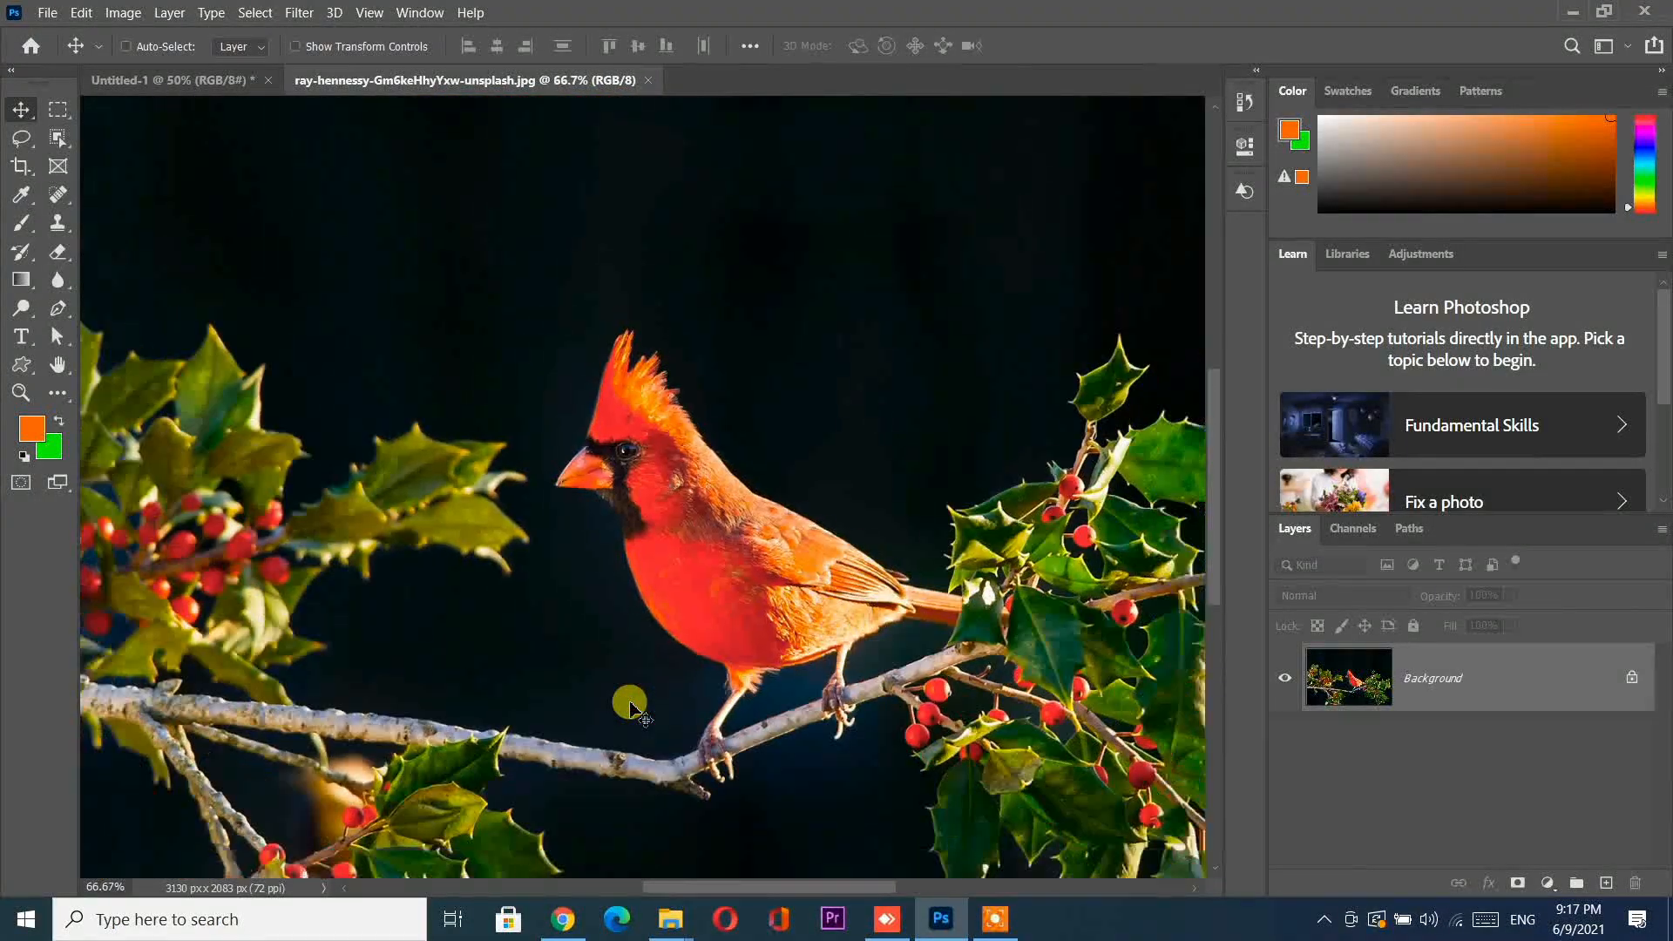
{"action": "key", "text": "ctrl+plus"}
{"action": "key", "text": "ctrl+plus"}
{"action": "key", "text": "ctrl+plus"}
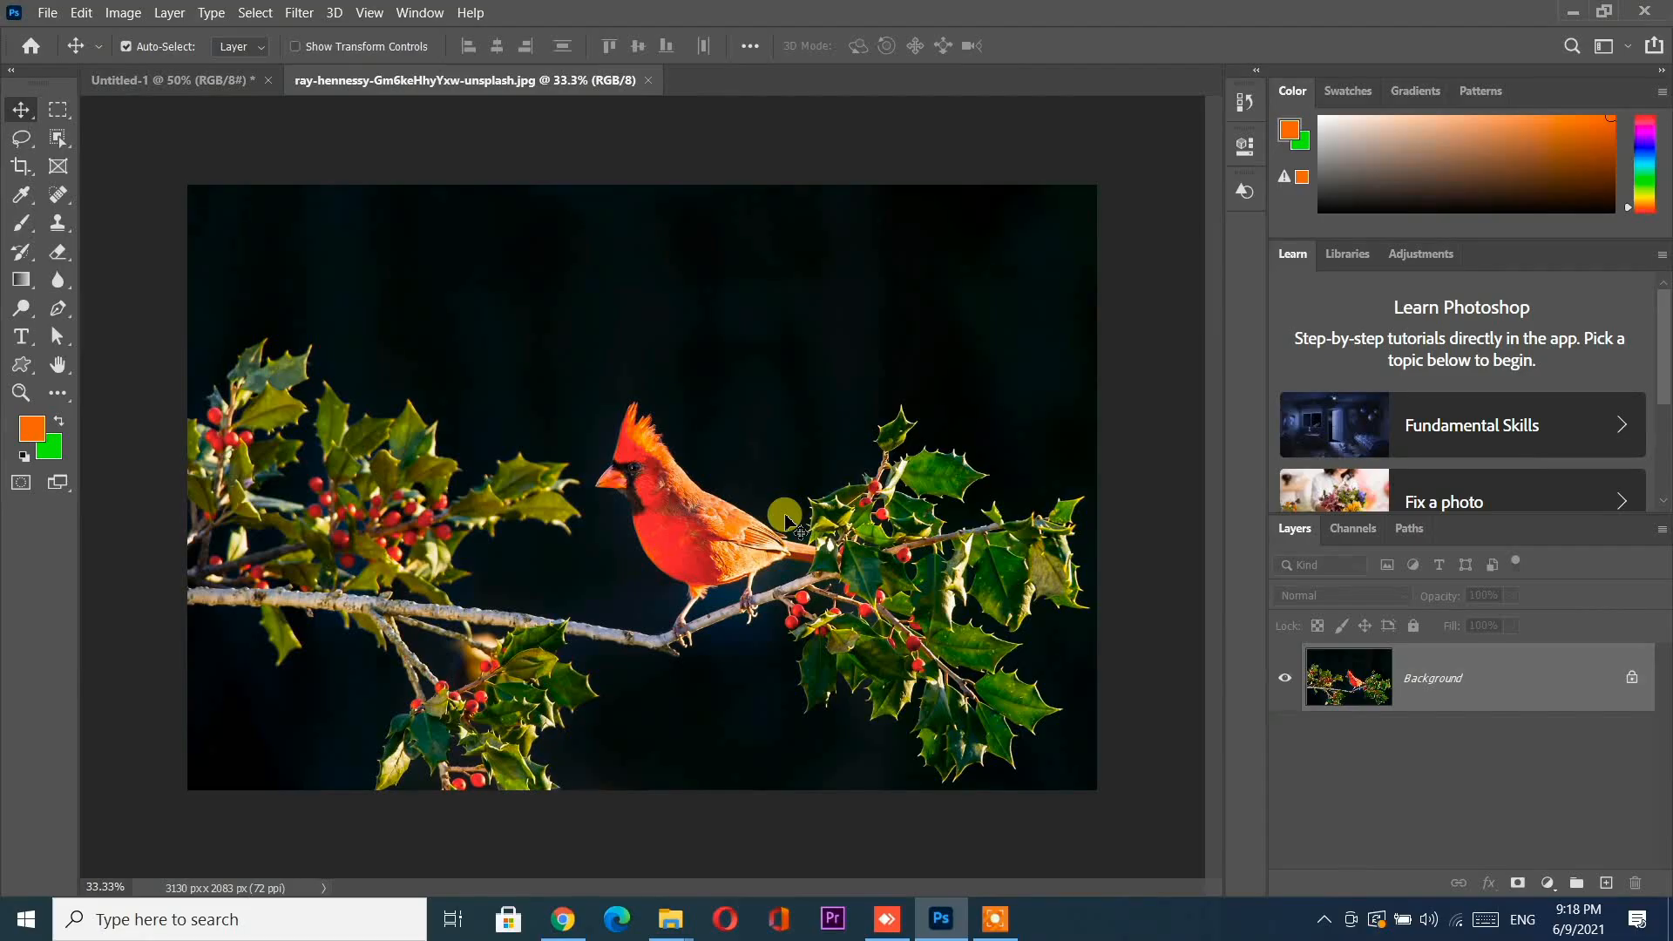
Step: Copy the cardinal photo into Untitled-1 as a new layer, scale it to about 44.59% and position it within the canvas
{"action": "left_click_drag", "start_coordinate": [526, 380], "coordinate": [599, 452]}
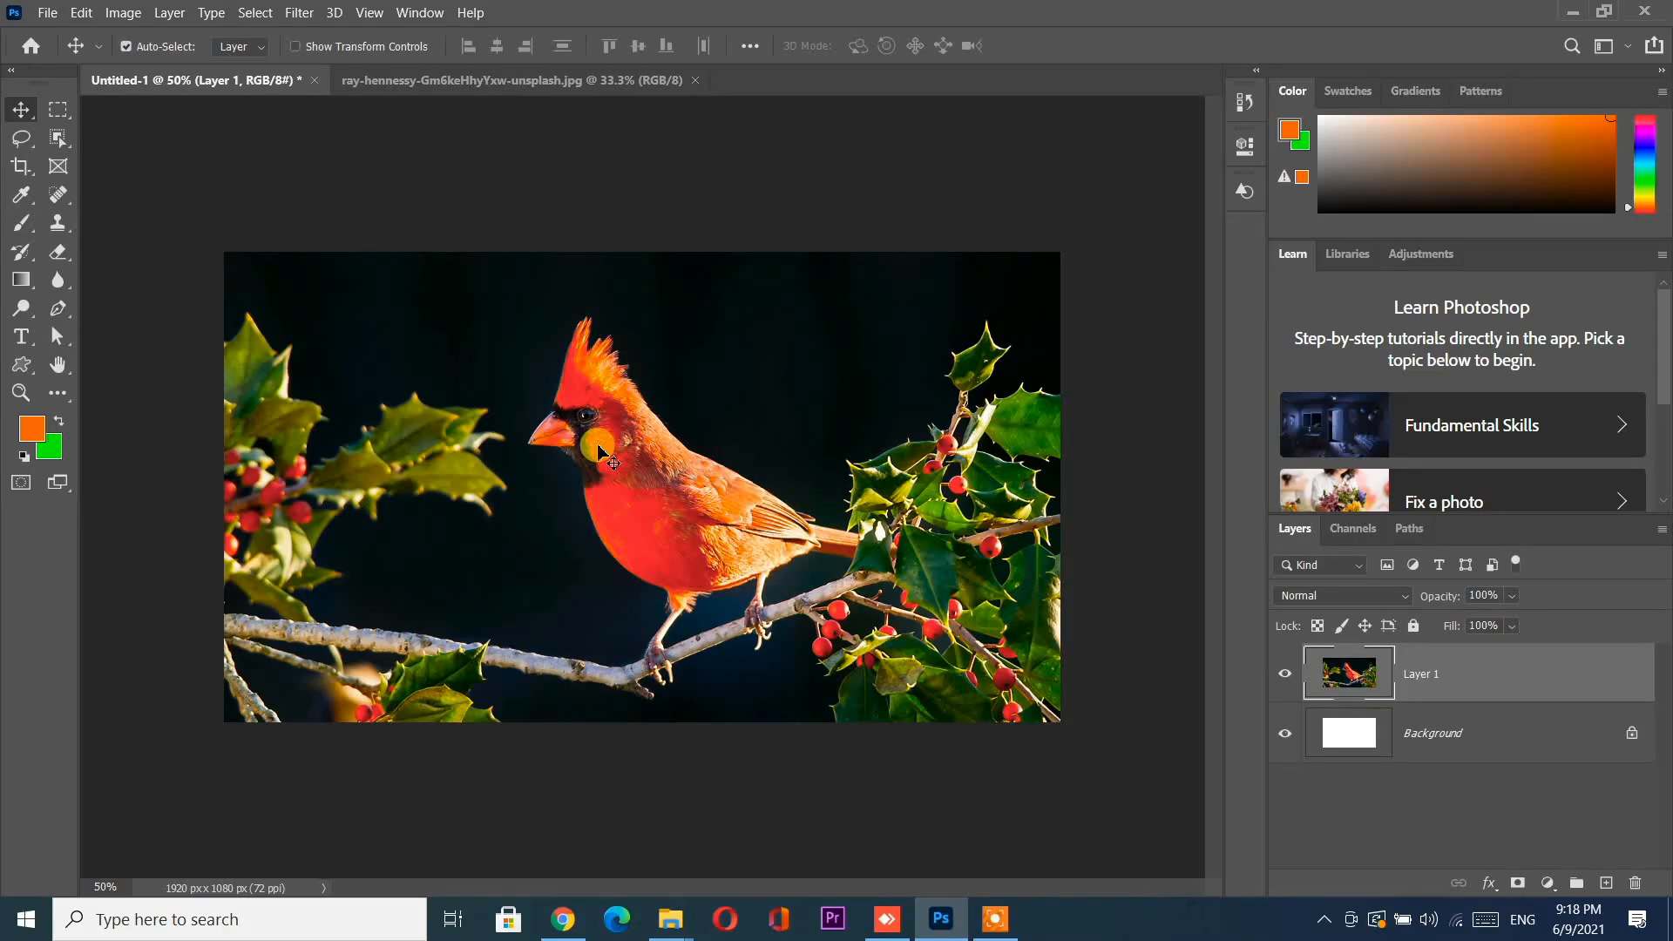
{"action": "key", "text": "ctrl+t"}
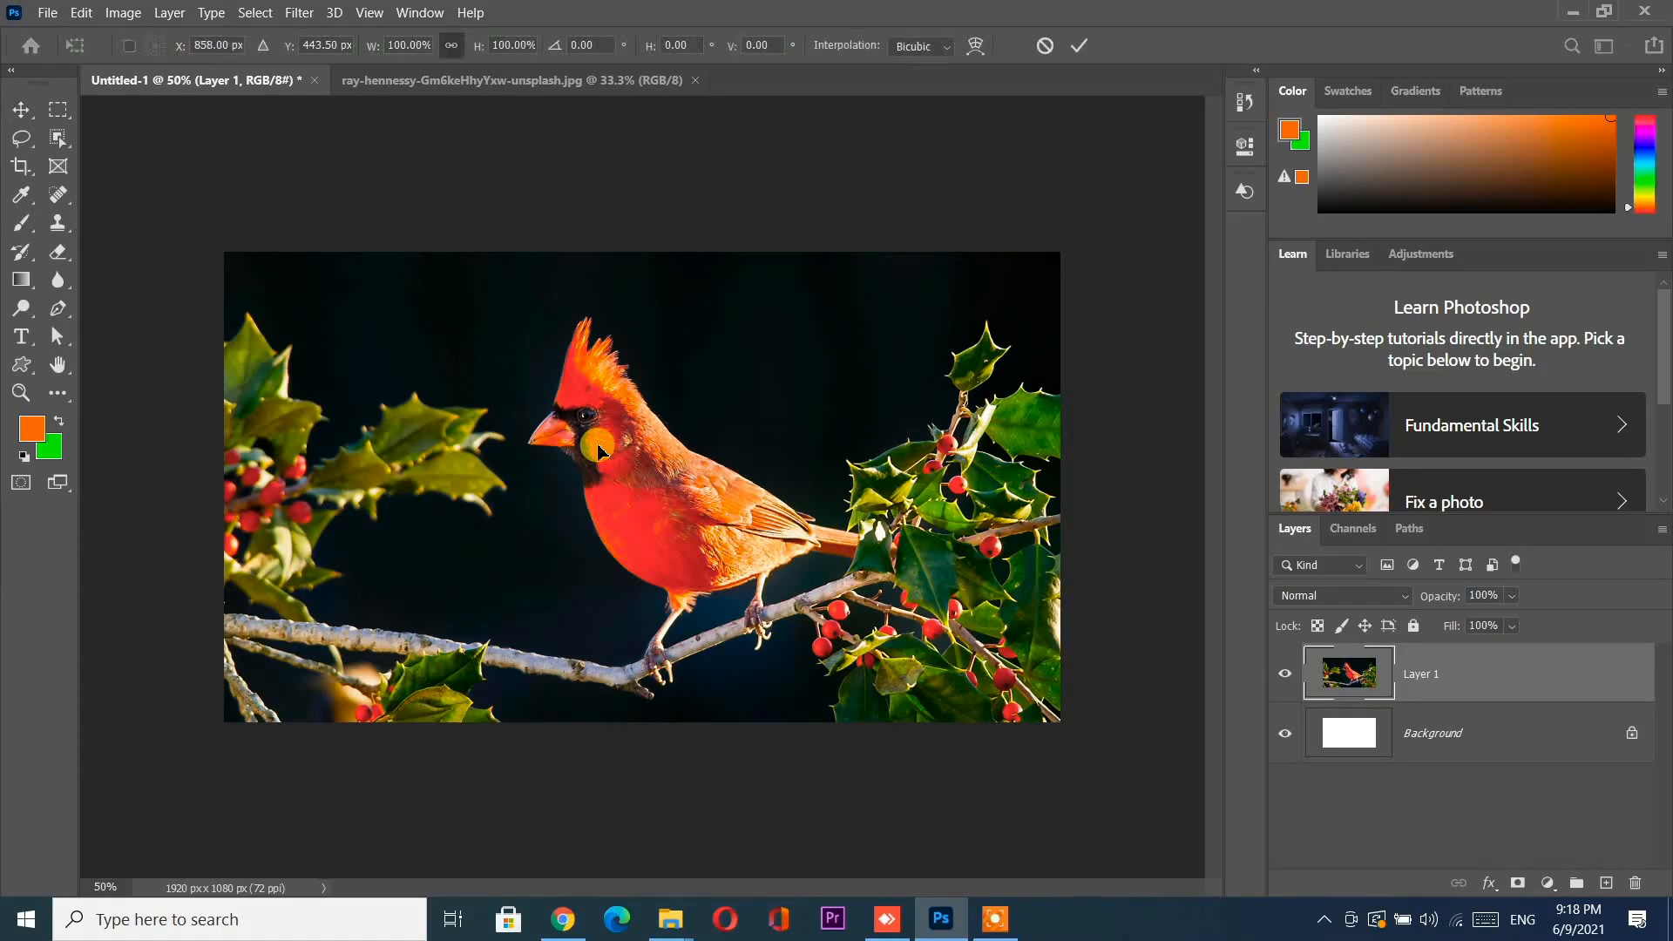
{"action": "key", "text": "ctrl+minus"}
{"action": "key", "text": "ctrl+minus"}
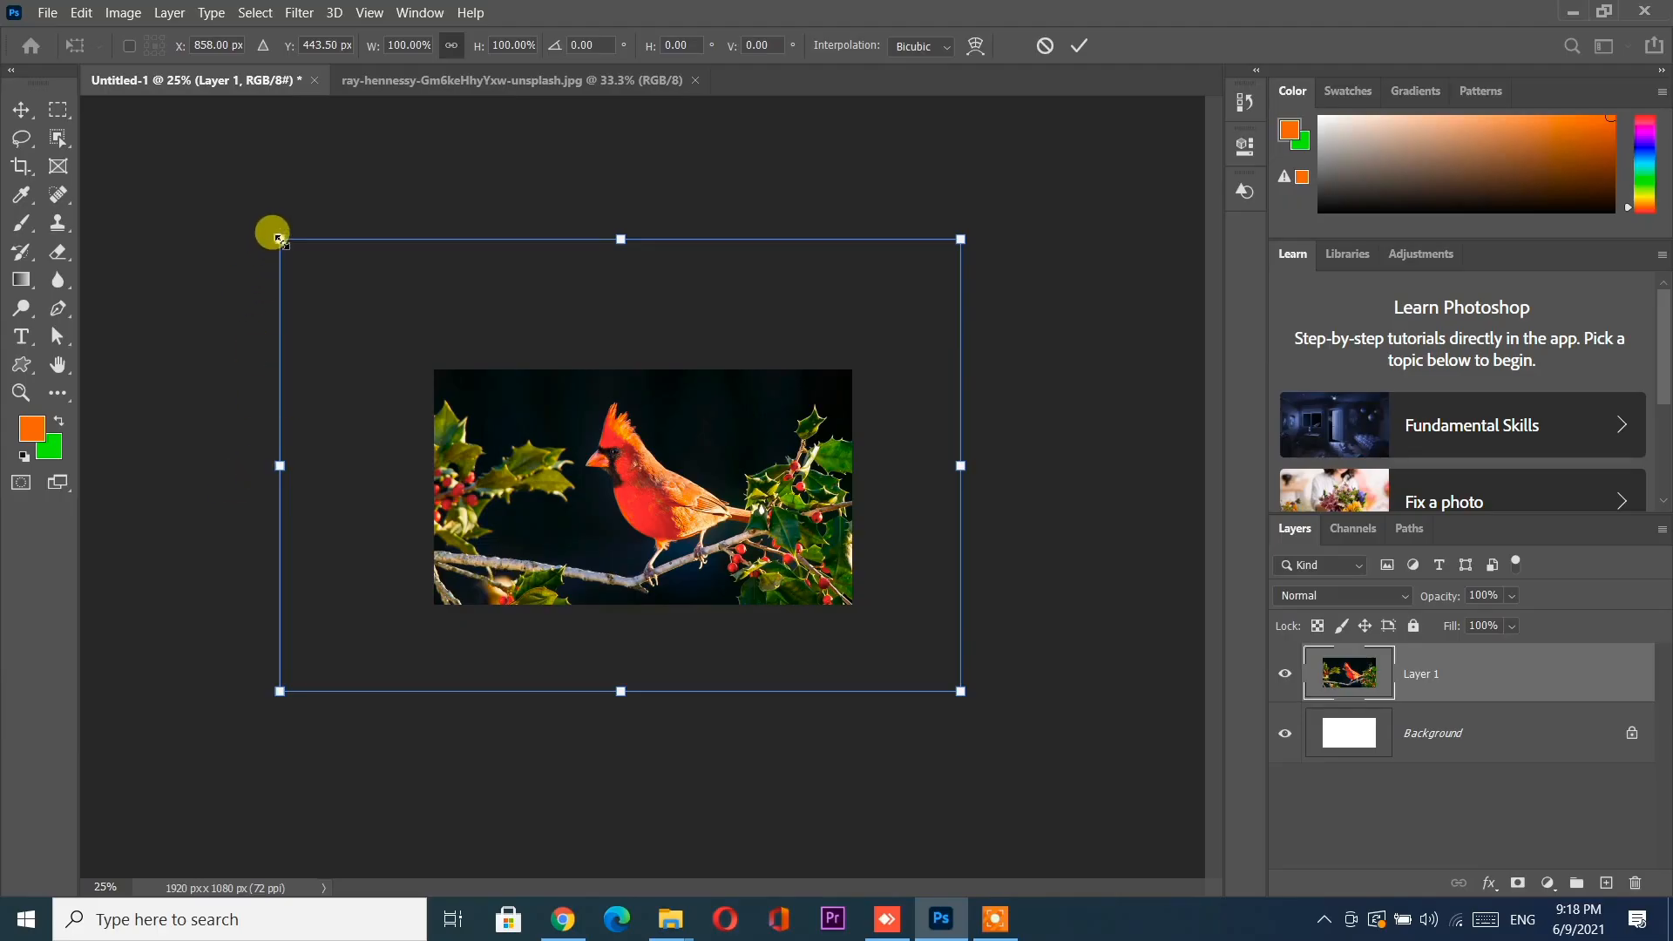
{"action": "left_click_drag", "start_coordinate": [279, 237], "coordinate": [446, 388]}
{"action": "left_click_drag", "start_coordinate": [615, 475], "coordinate": [653, 511]}
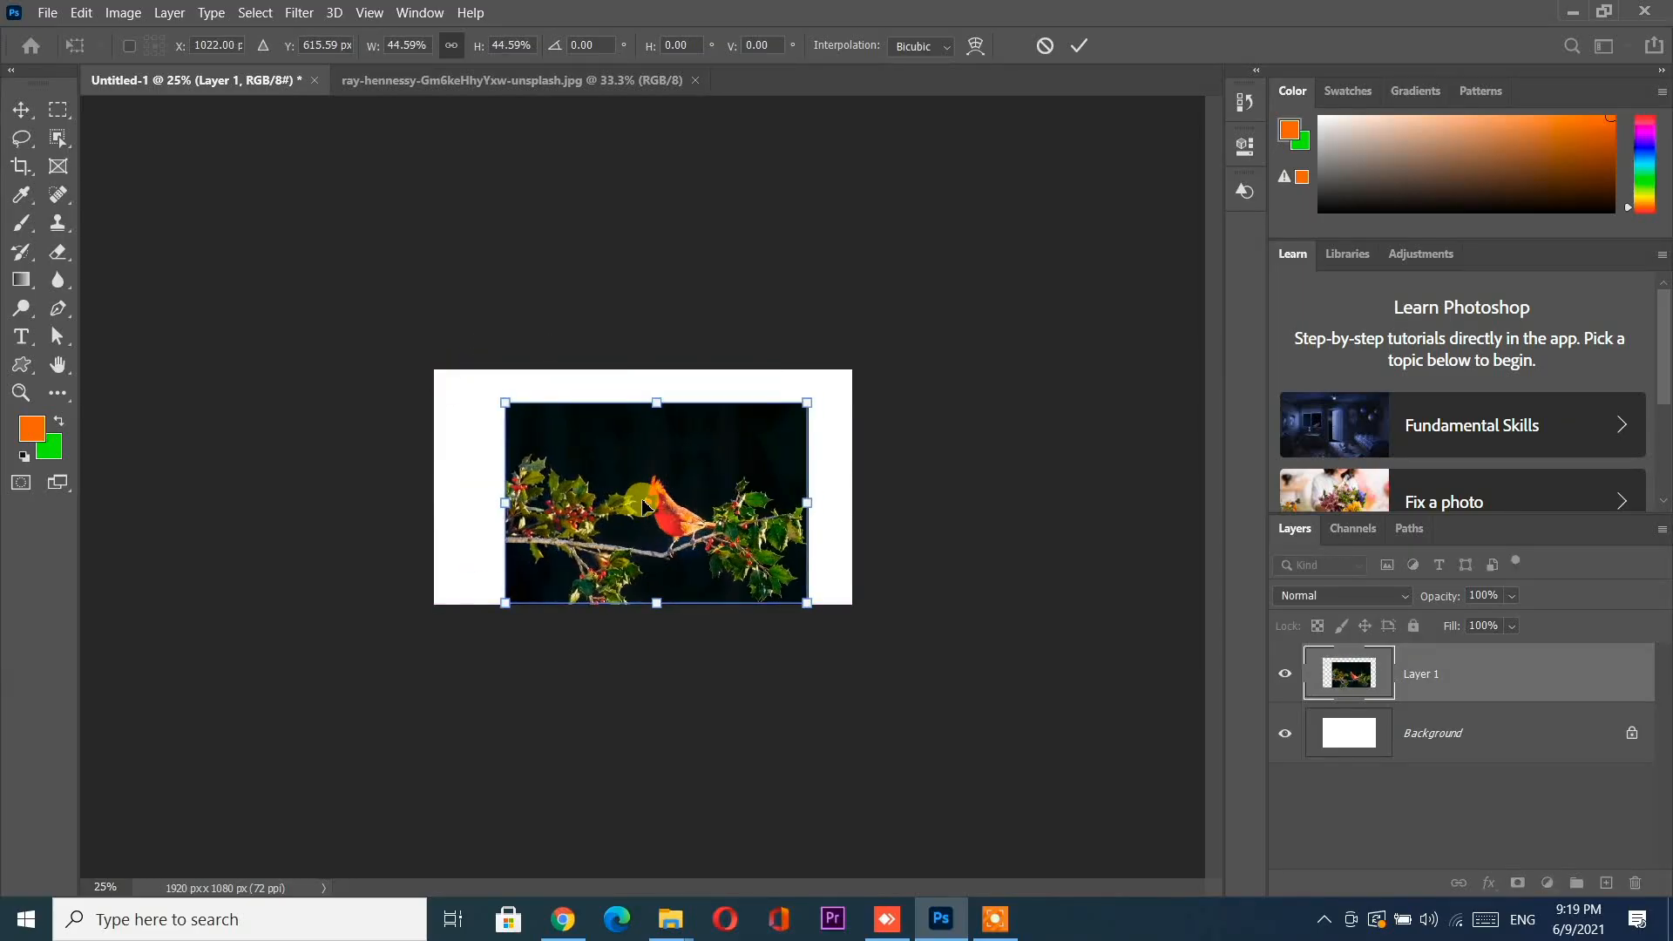
Step: Shrink the cardinal layer to about 4.34%, place it near the canvas centre, and apply the transformation
{"action": "key", "text": "ctrl+plus"}
{"action": "key", "text": "ctrl+plus"}
{"action": "key", "text": "ctrl+plus"}
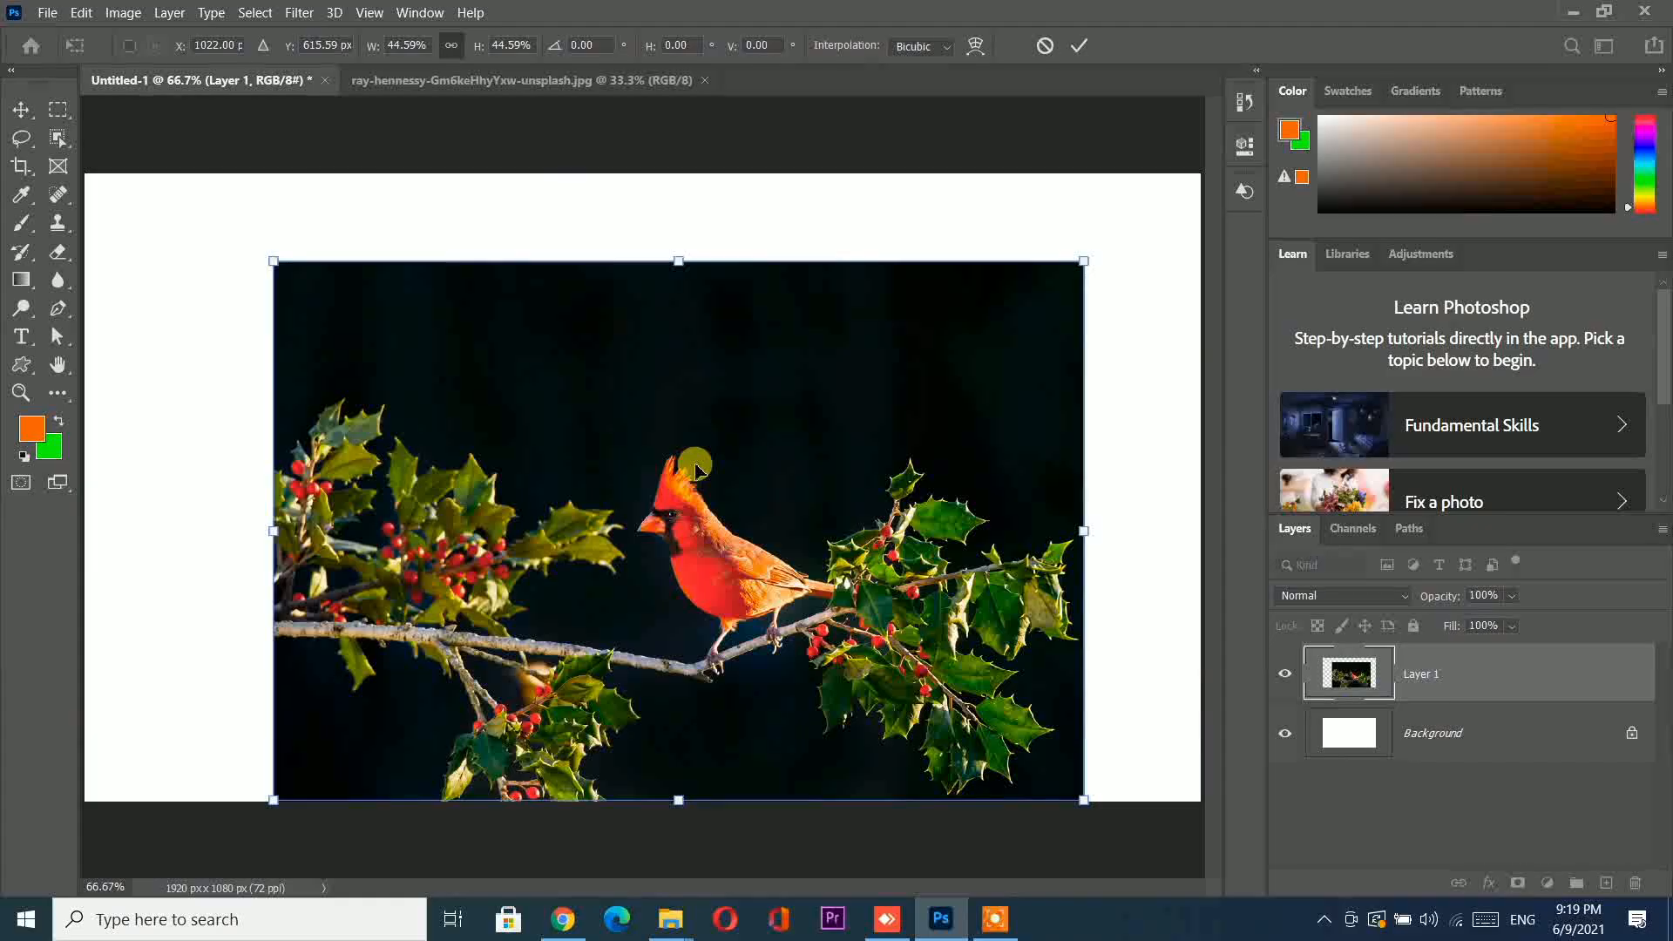
{"action": "key", "text": "ctrl+minus"}
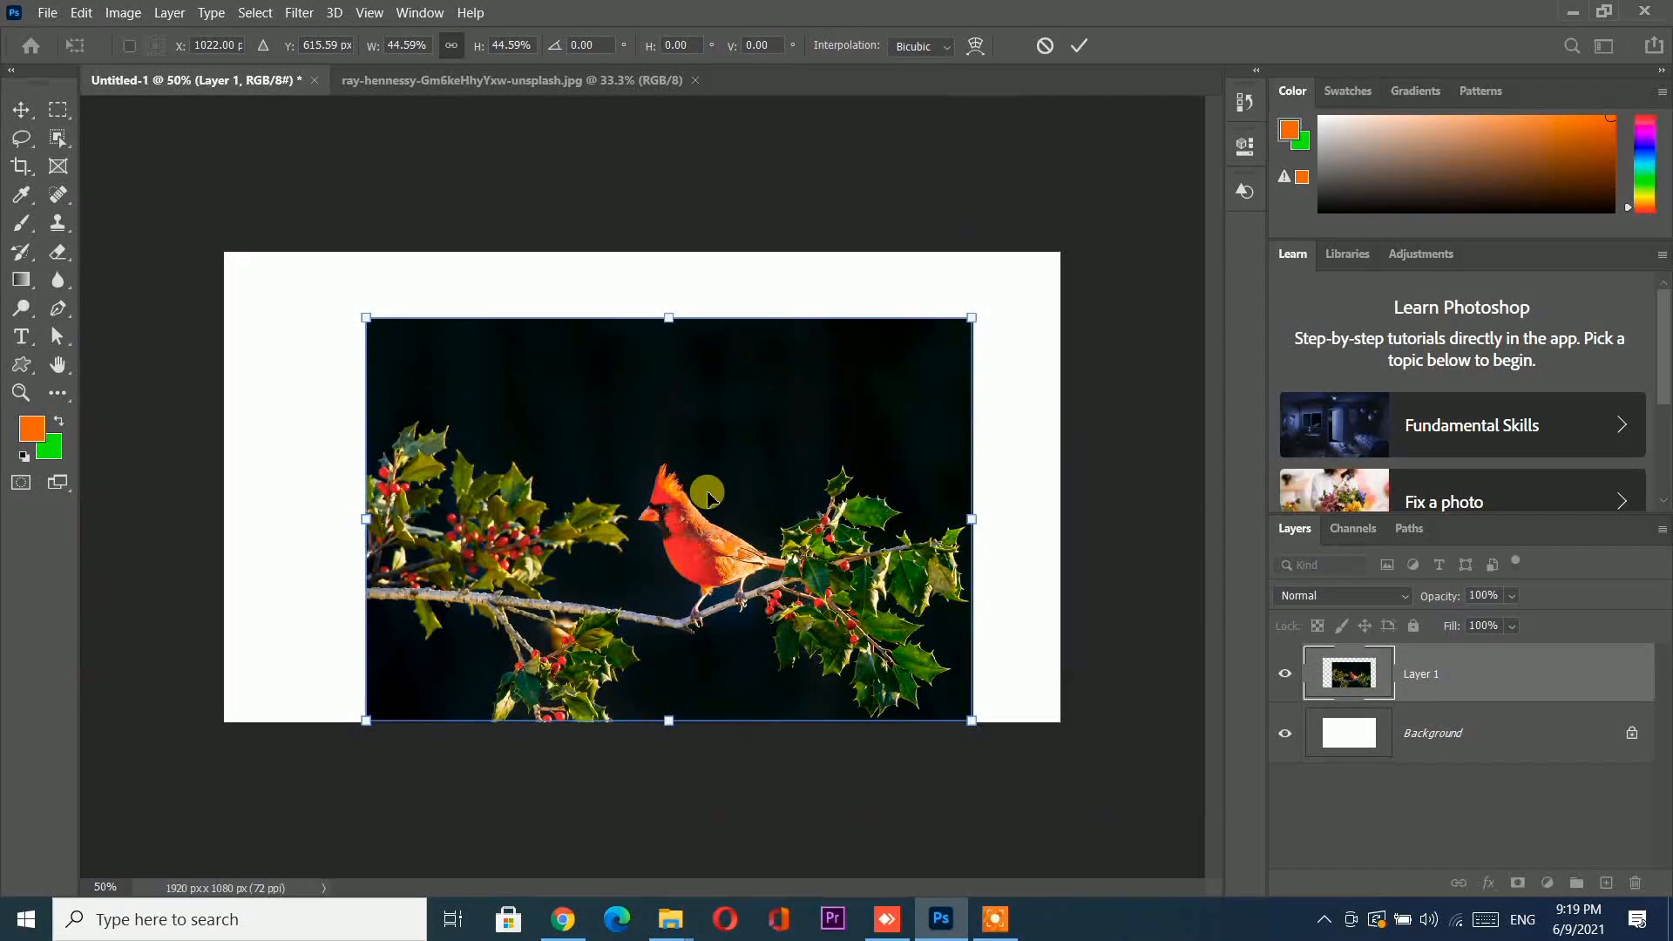
{"action": "left_click_drag", "start_coordinate": [370, 316], "coordinate": [621, 467]}
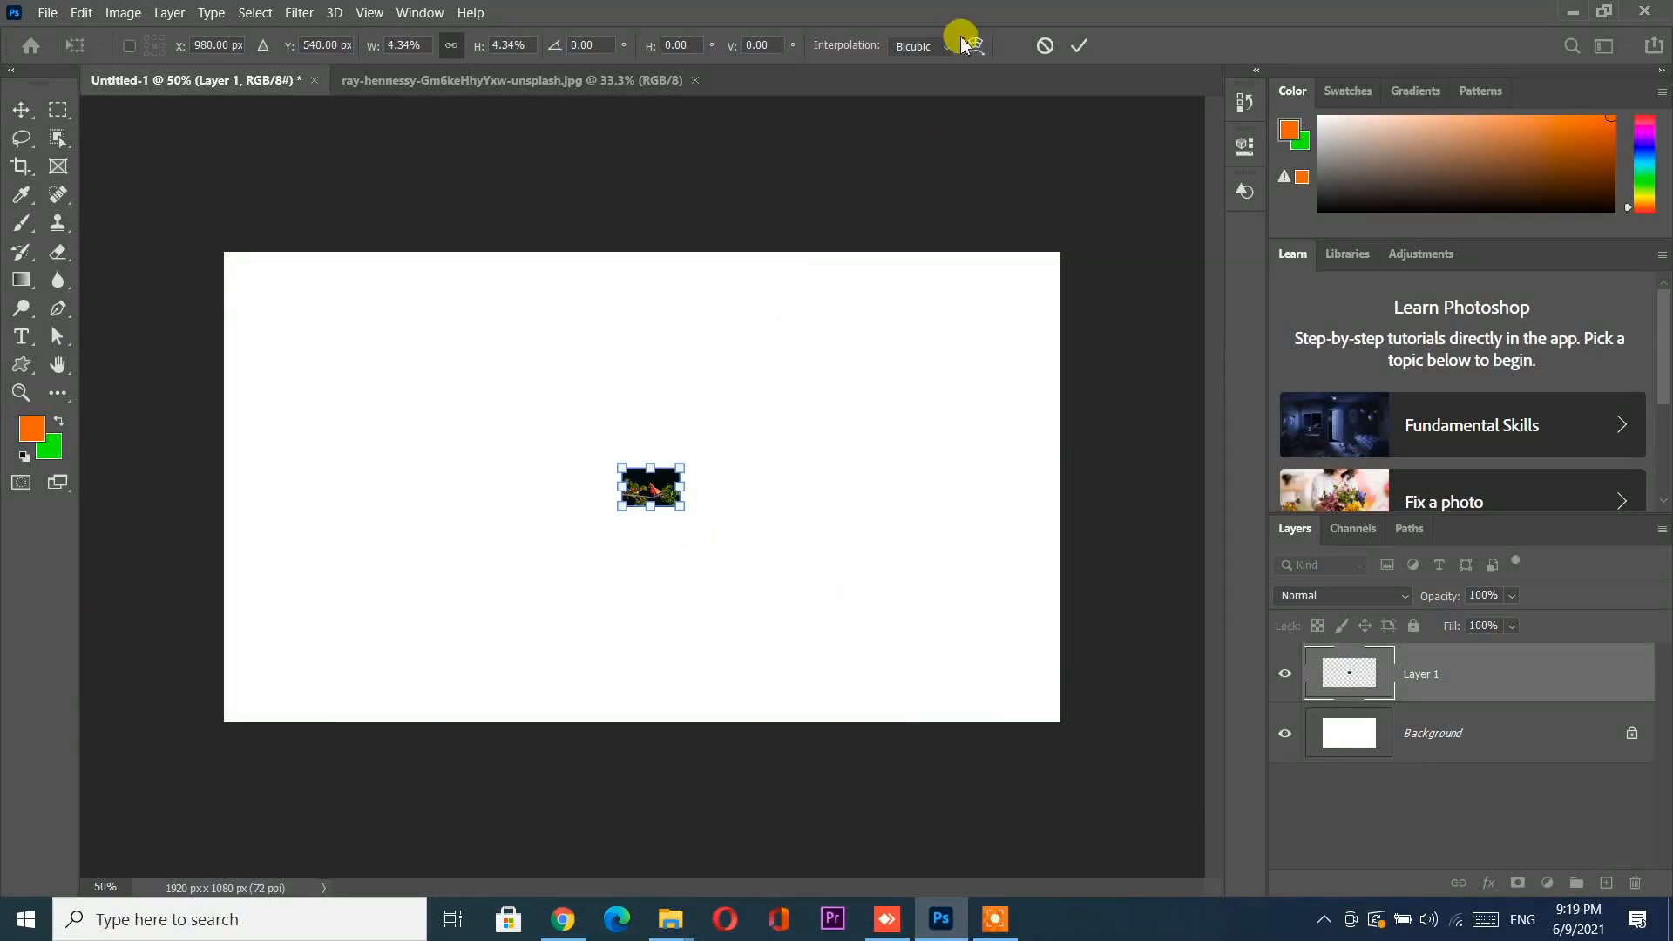
{"action": "left_click", "coordinate": [1077, 51]}
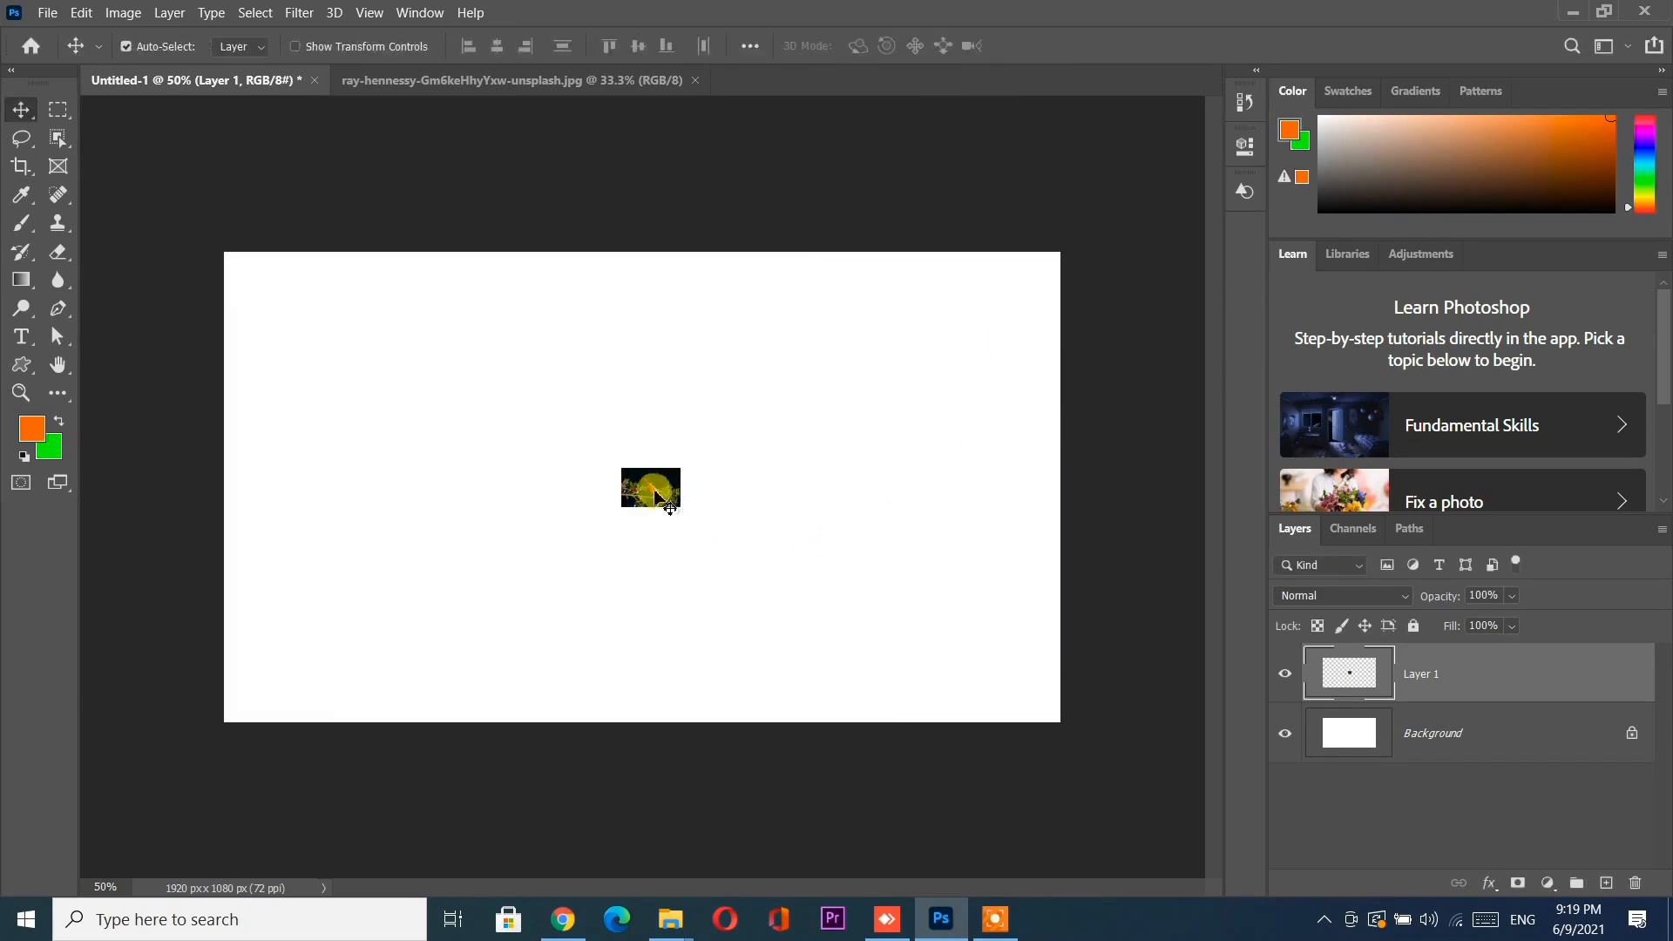
Step: Enlarge the tiny cardinal layer to about 1128.52%, nearly to the canvas height, and apply the transformation
{"action": "key", "text": "ctrl"}
{"action": "key", "text": "ctrl+t"}
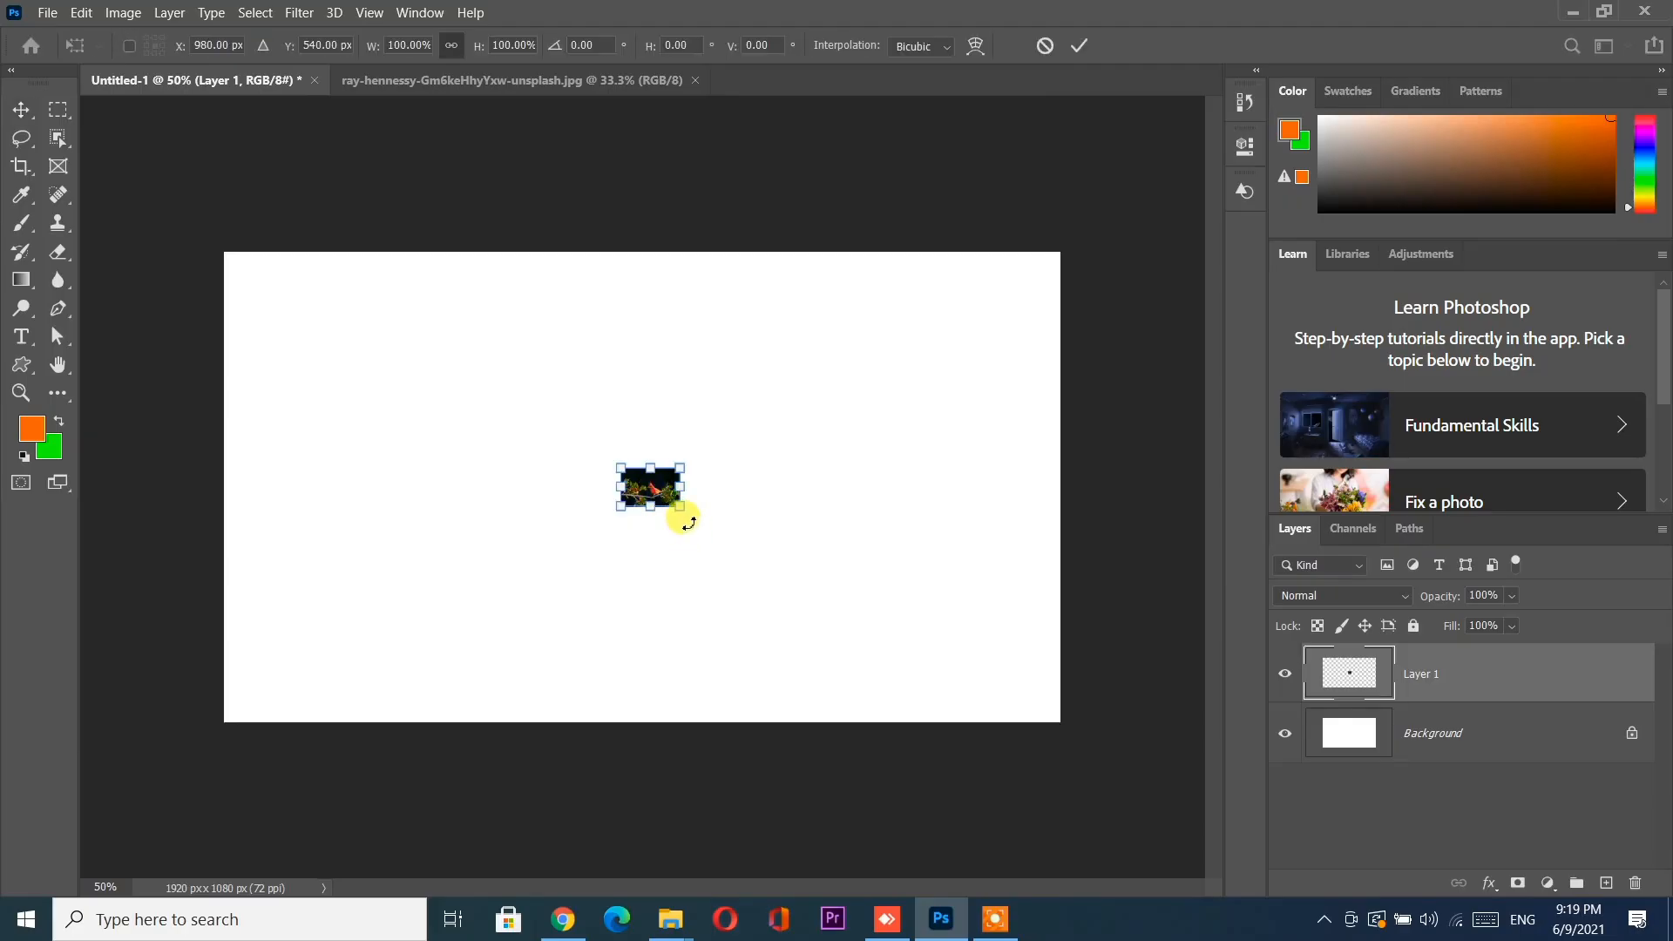
{"action": "left_click_drag", "start_coordinate": [681, 506], "coordinate": [971, 701]}
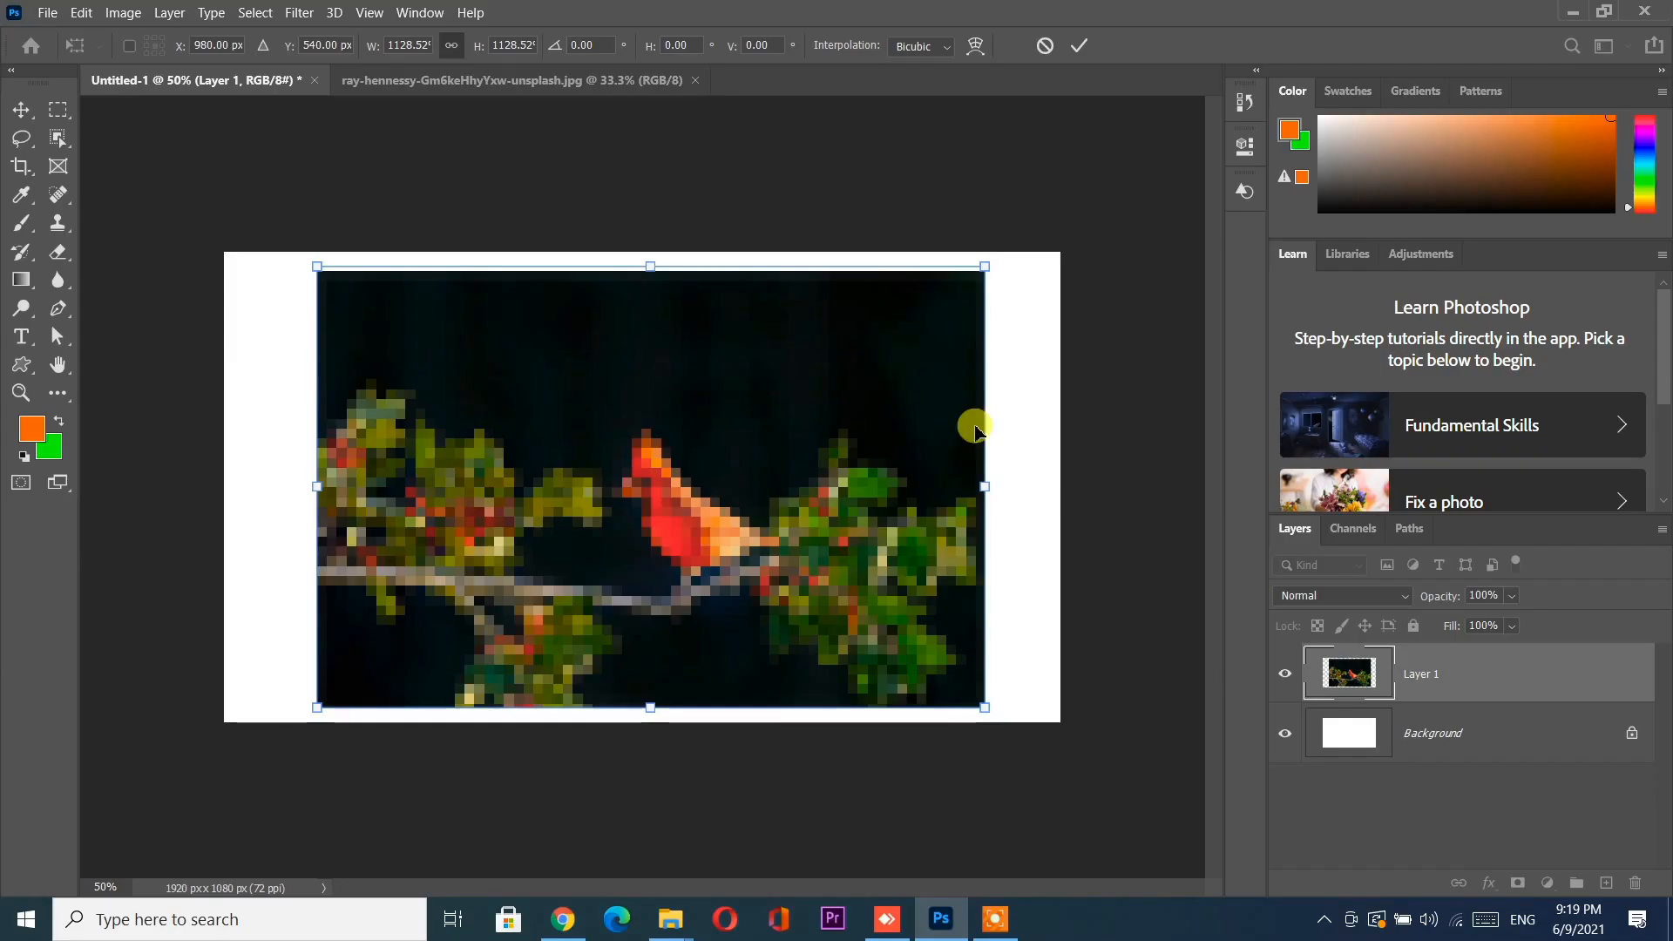
{"action": "left_click", "coordinate": [1079, 46]}
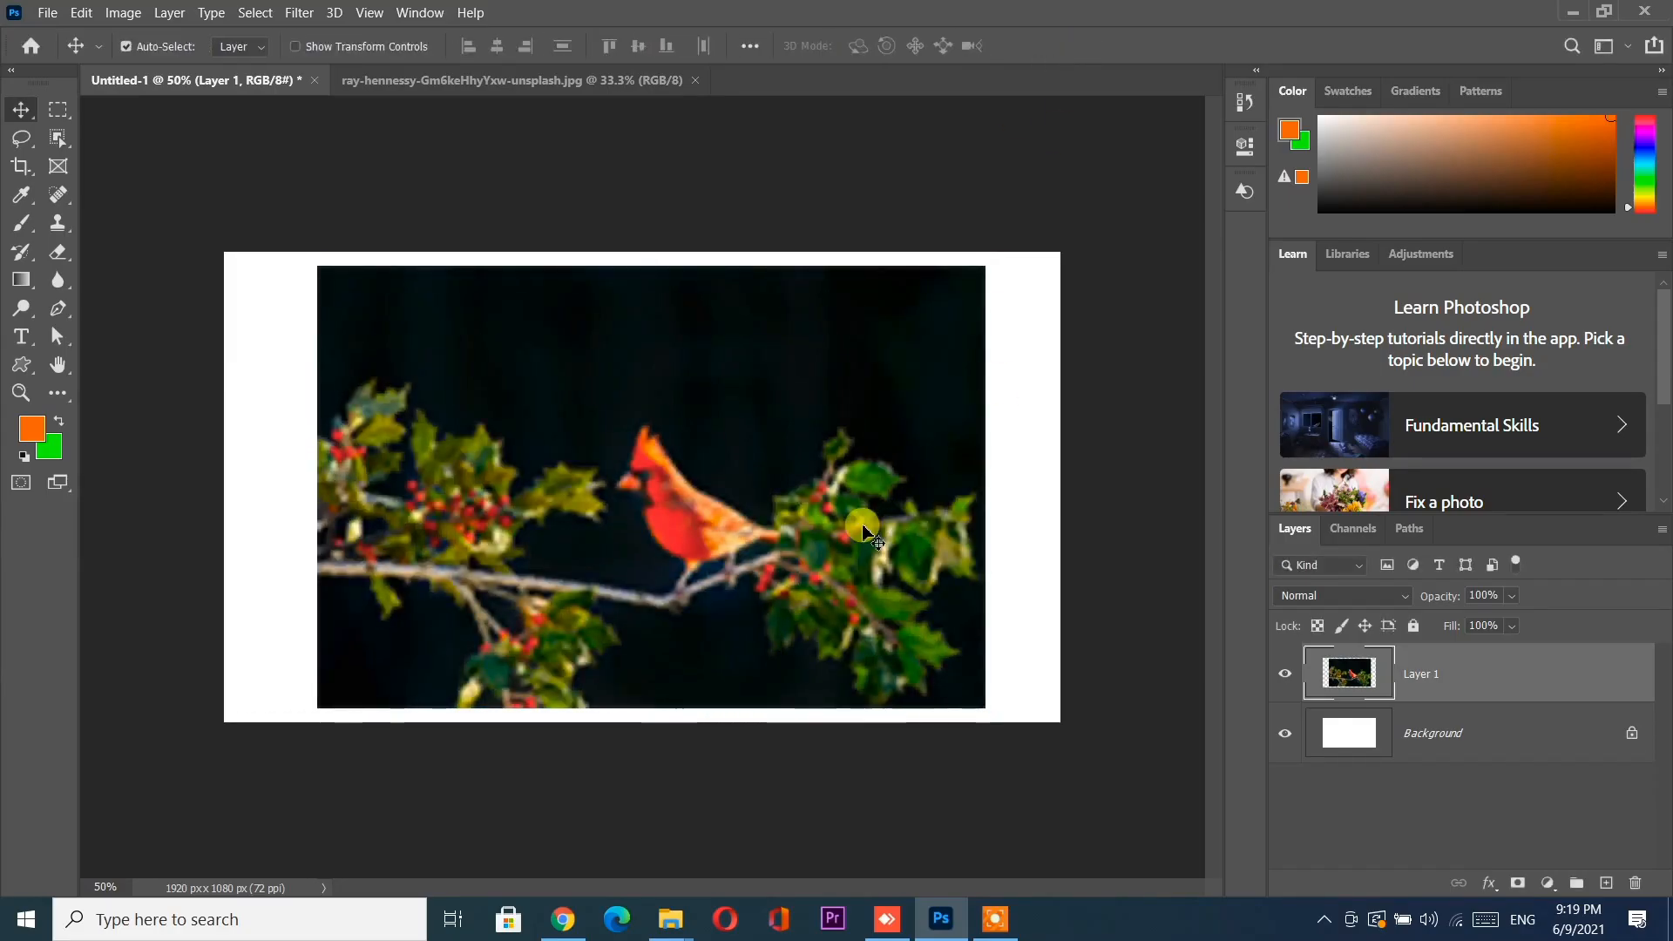
Step: Undo the enlargement and the shrinking of the cardinal layer
{"action": "key", "text": "ctrl+z"}
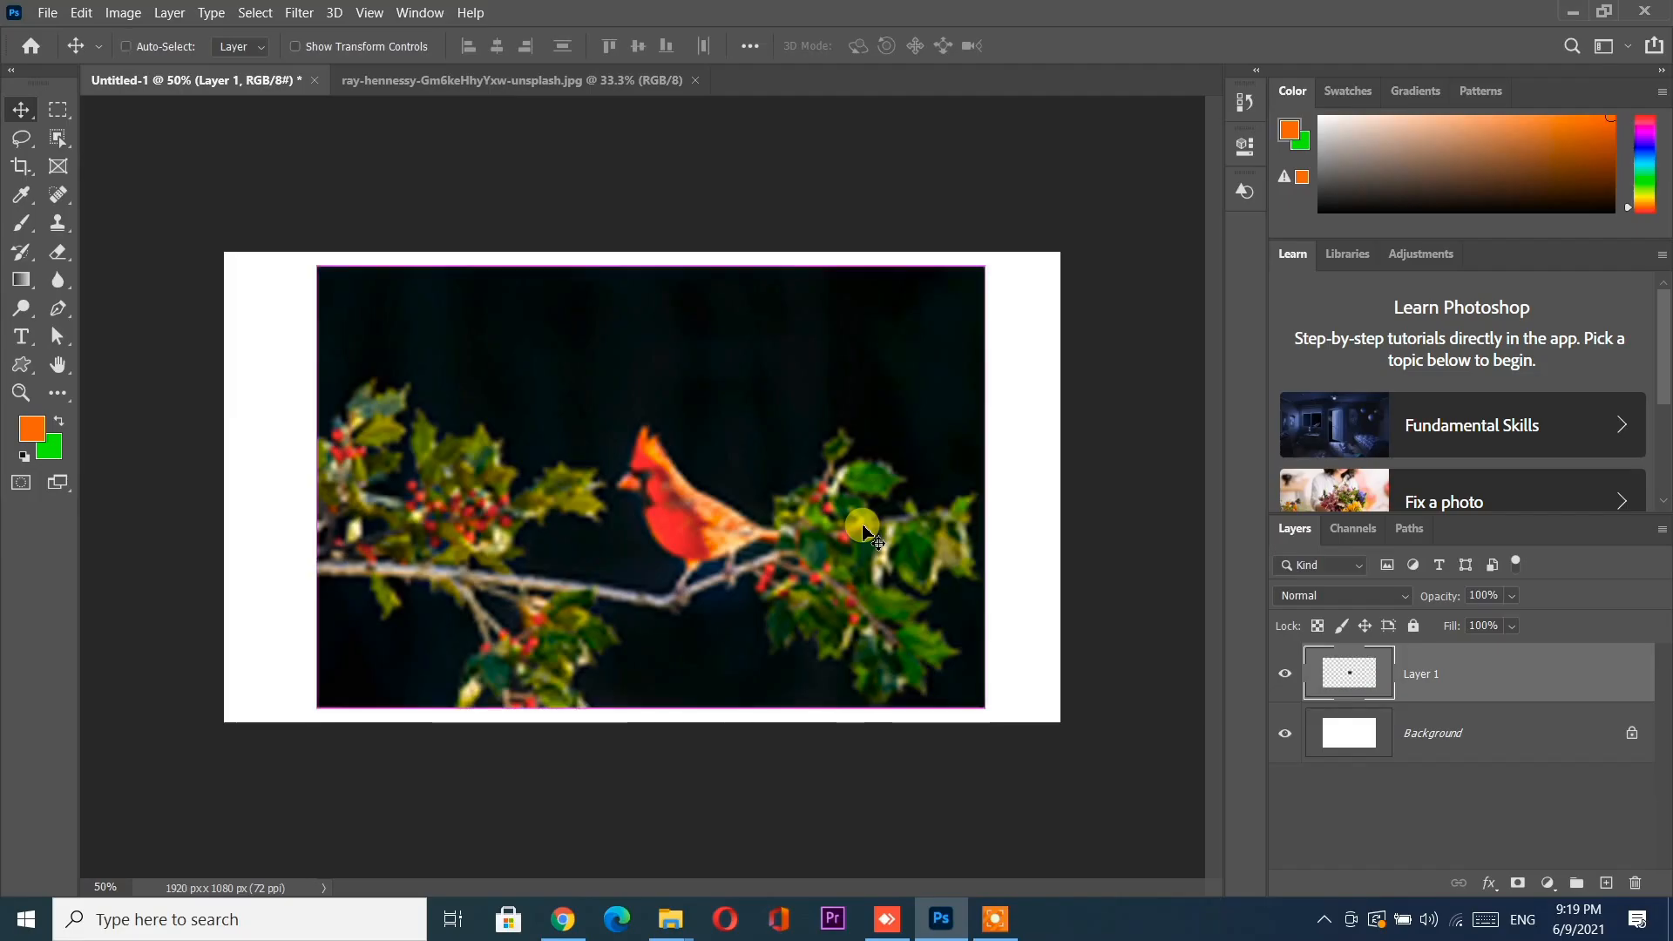
{"action": "key", "text": "ctrl+z"}
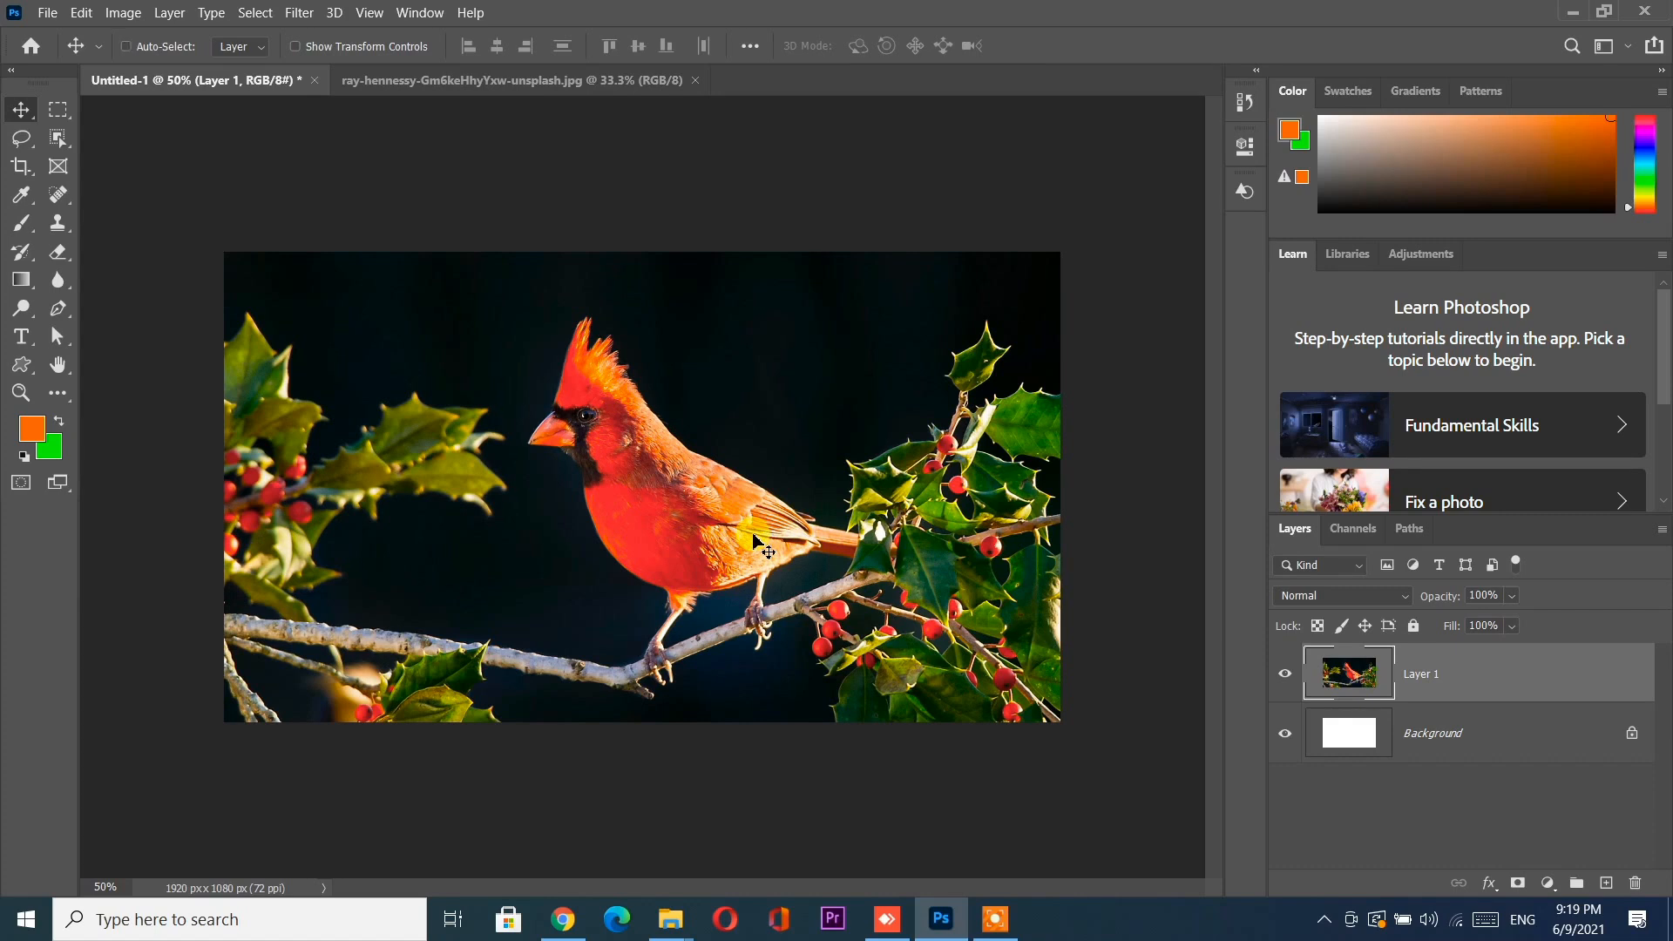
{"action": "key", "text": "ctrl+z"}
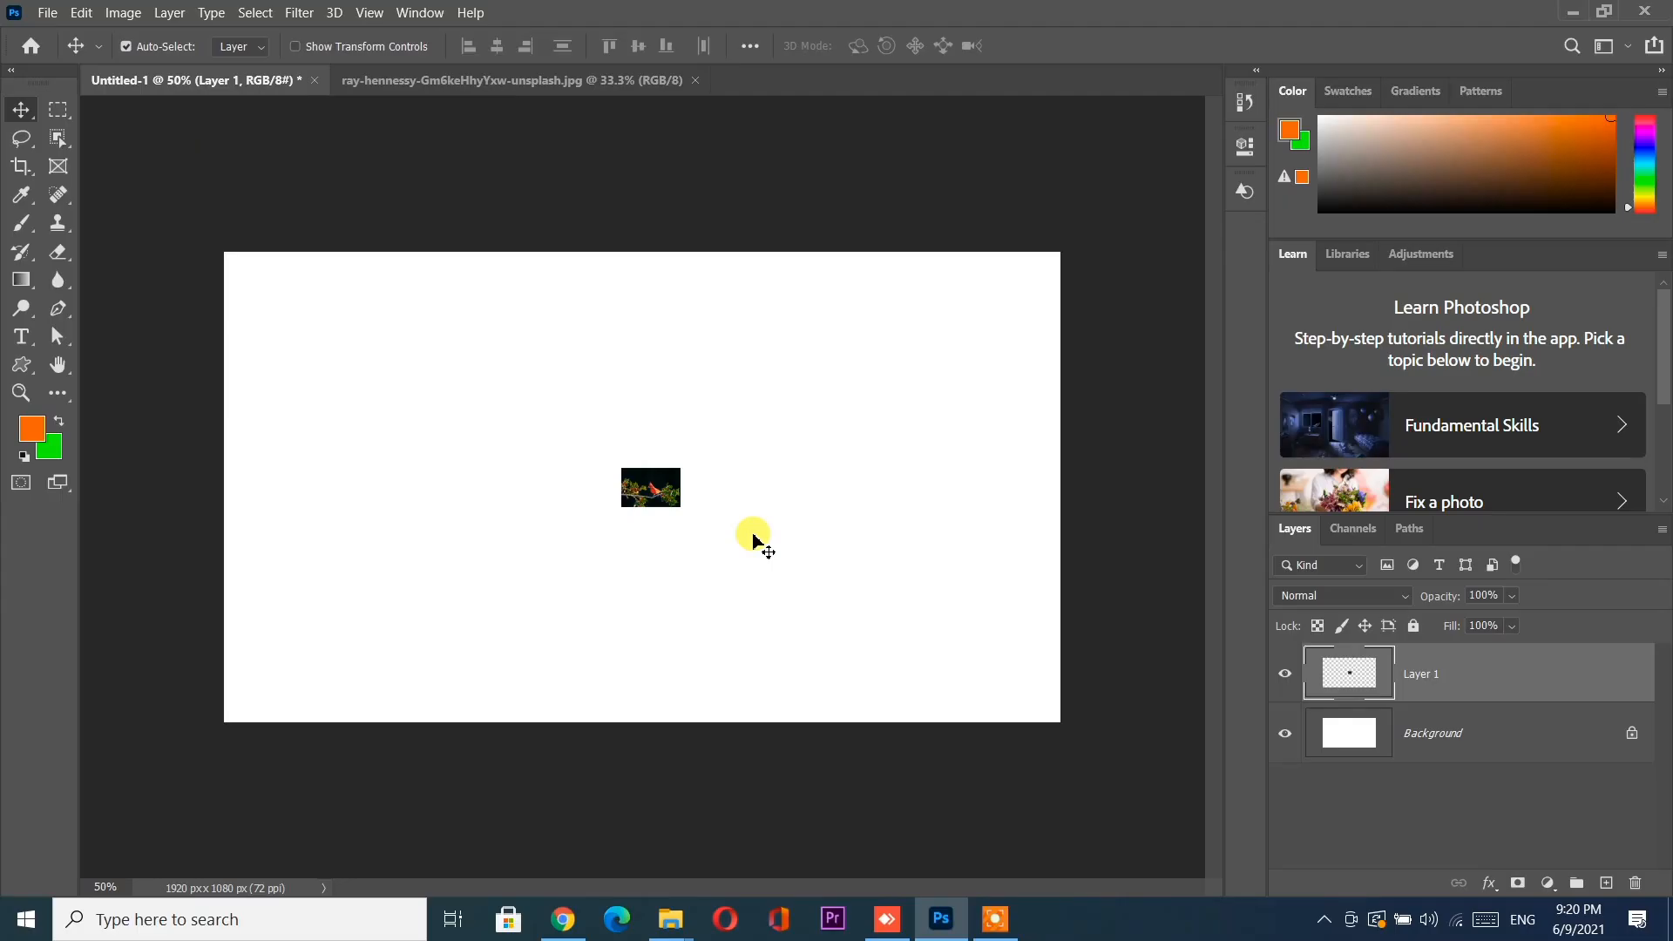
{"action": "key", "text": "ctrl+z"}
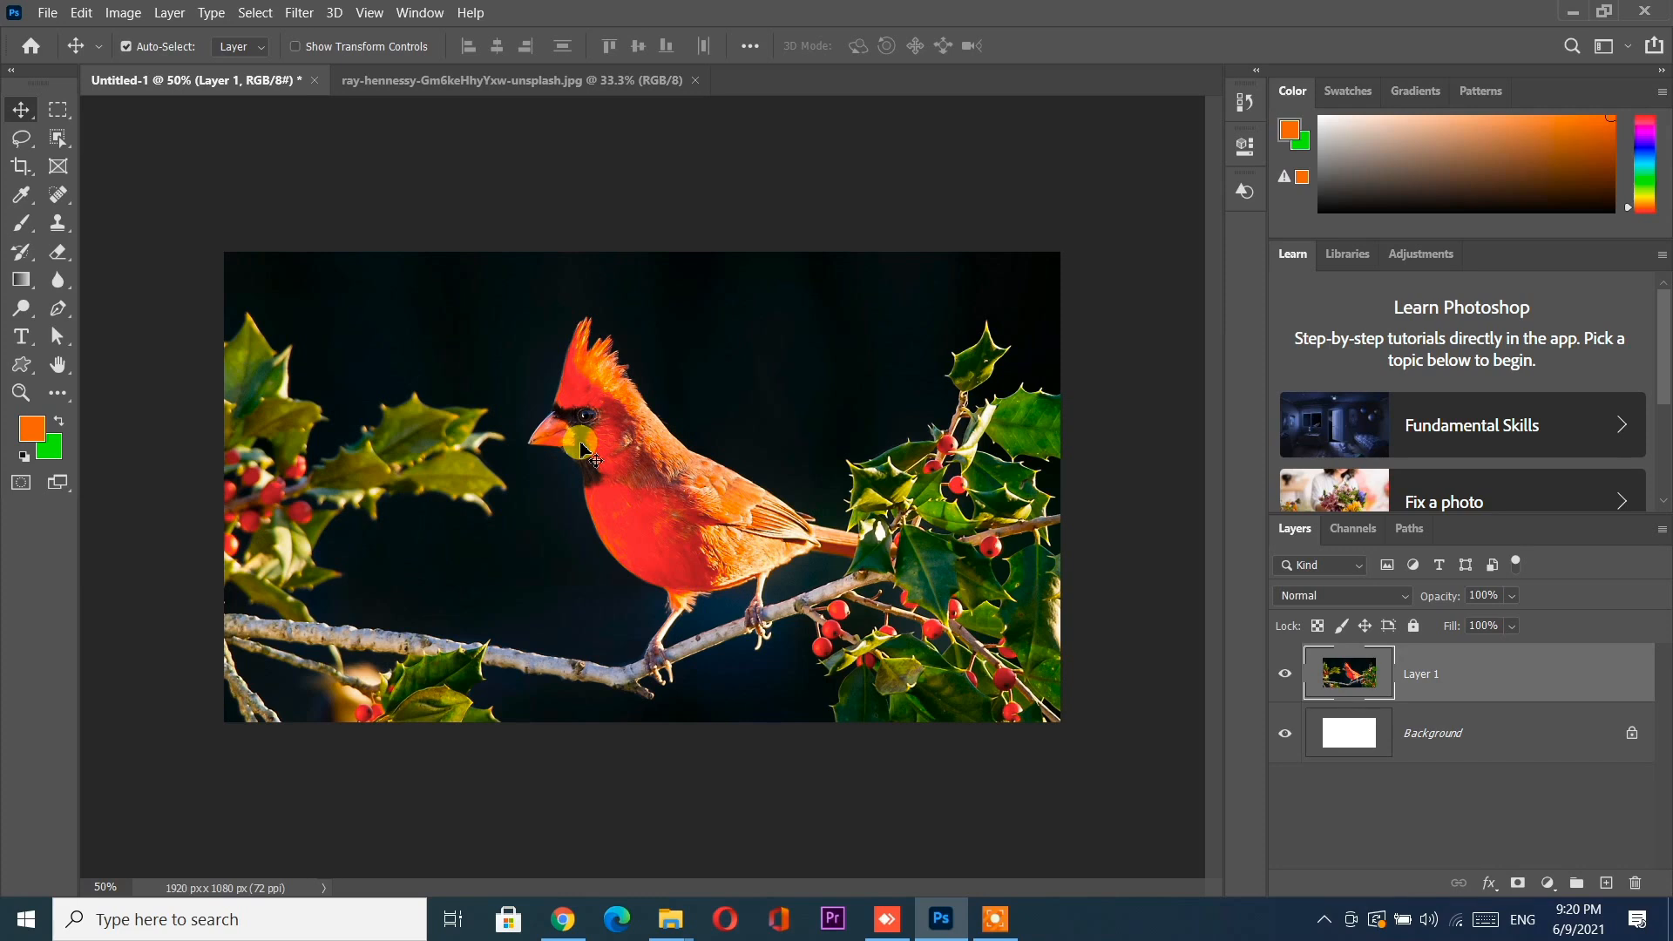
Step: Scale the cardinal layer to about 47.18%, centre it vertically on the canvas, and shrink it further to about 12.74%
{"action": "key", "text": "ctrl"}
{"action": "key", "text": "ctrl+t"}
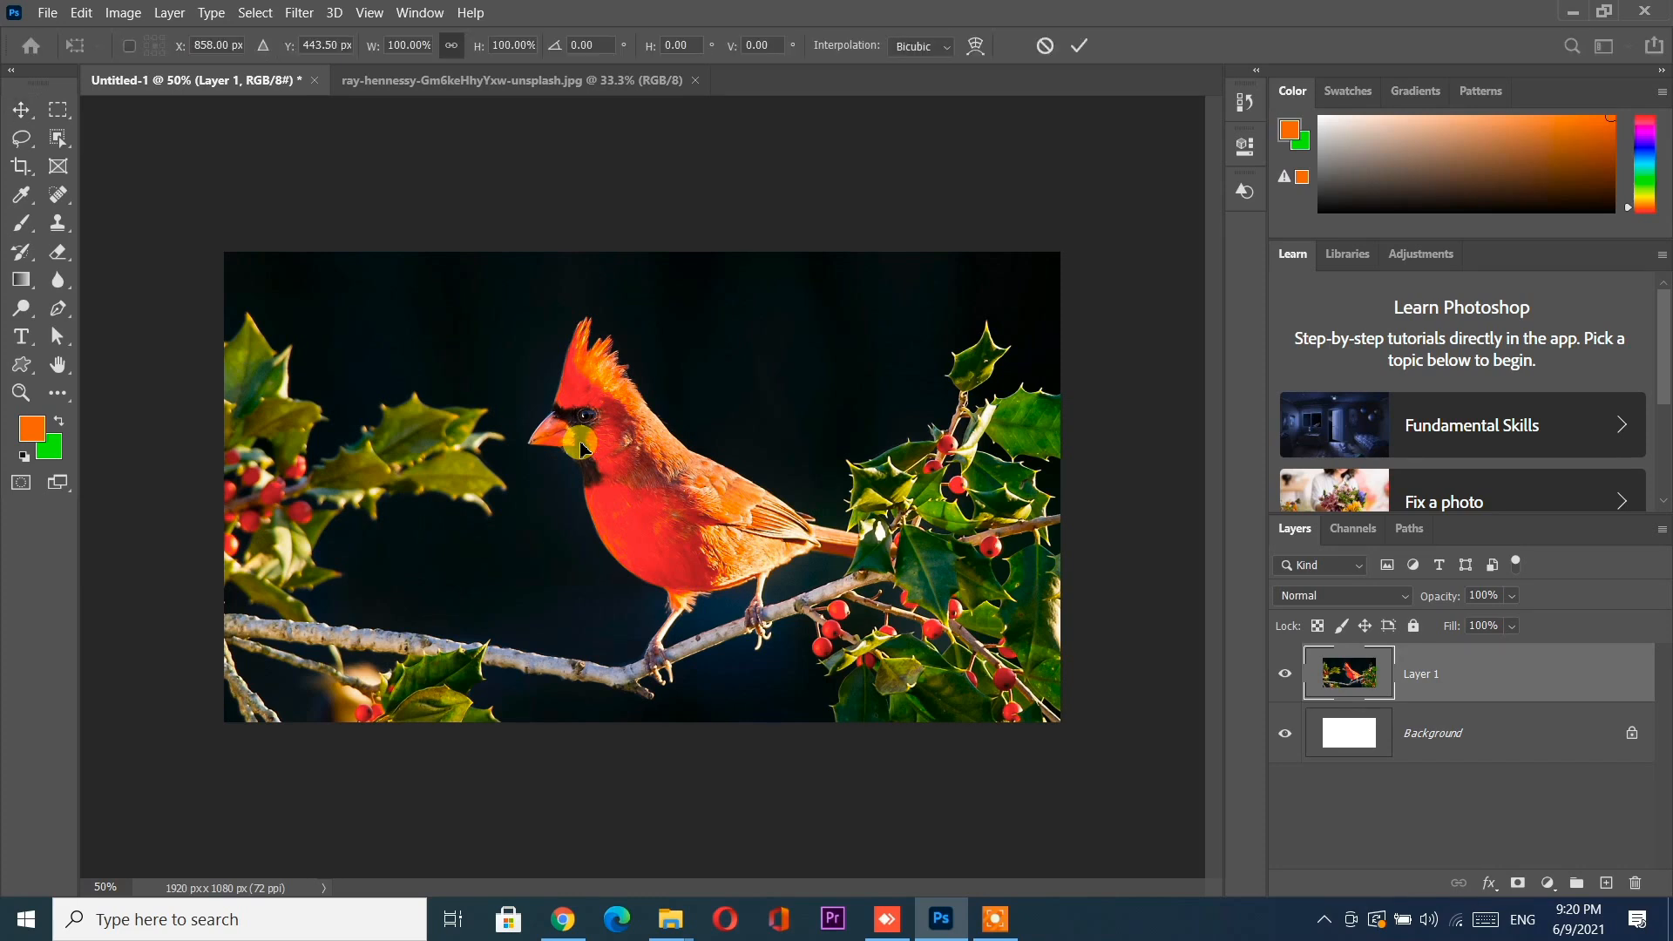
{"action": "key", "text": "ctrl+minus"}
{"action": "left_click_drag", "start_coordinate": [1065, 155], "coordinate": [817, 351]}
{"action": "left_click_drag", "start_coordinate": [698, 392], "coordinate": [716, 429]}
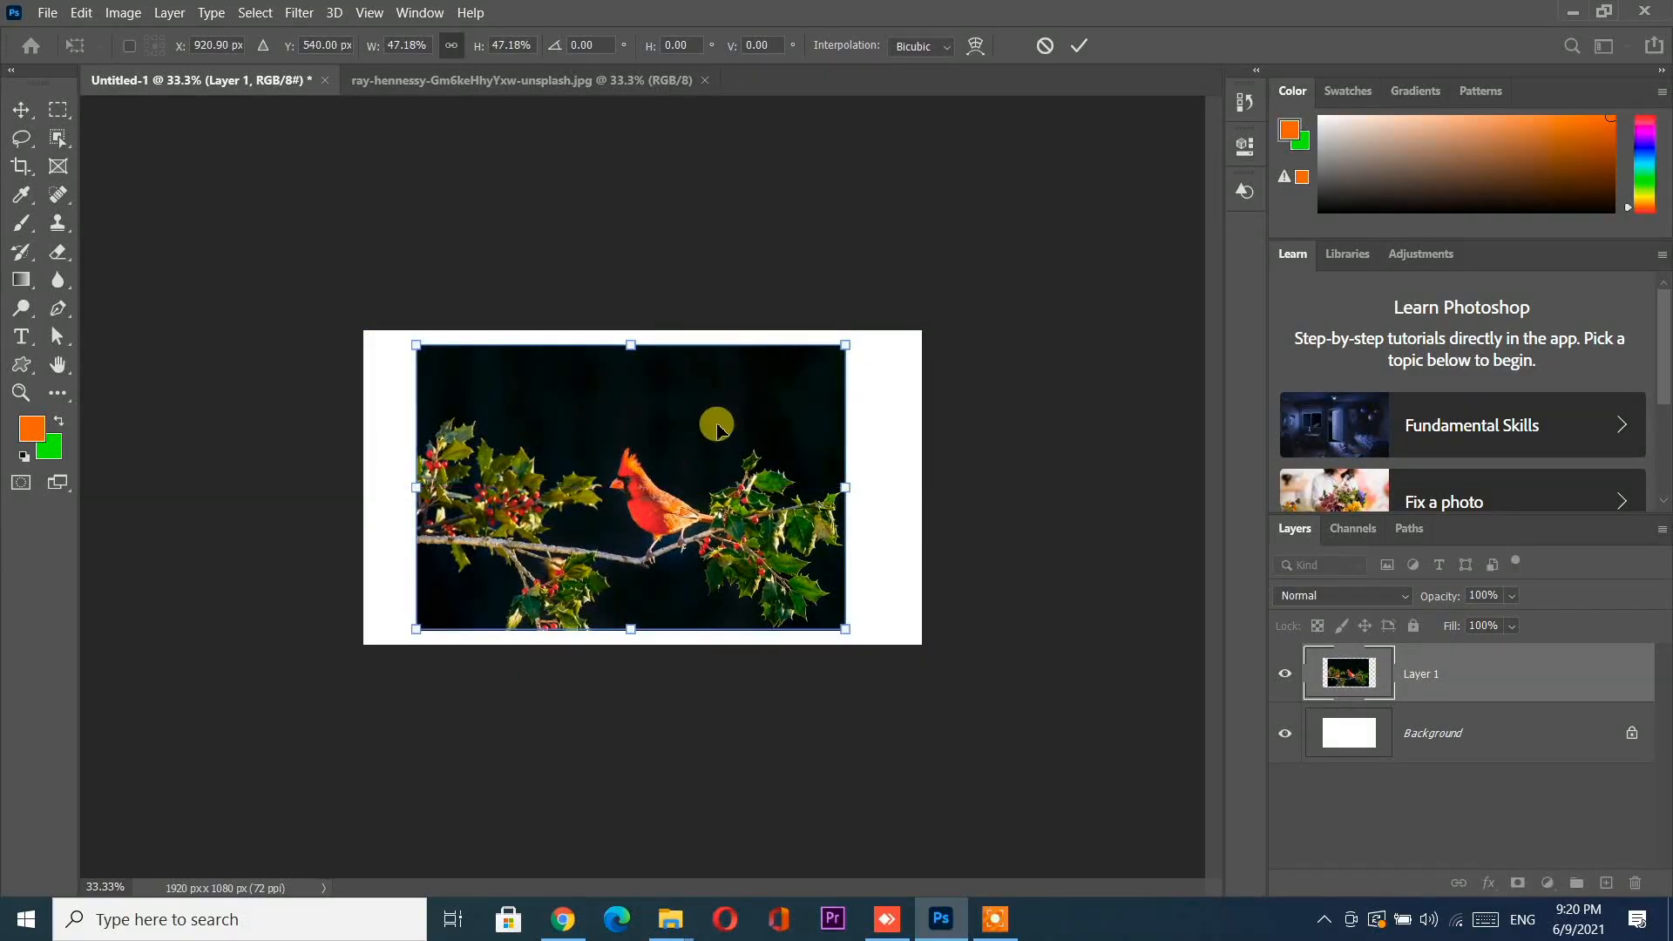
{"action": "key", "text": "ctrl+plus"}
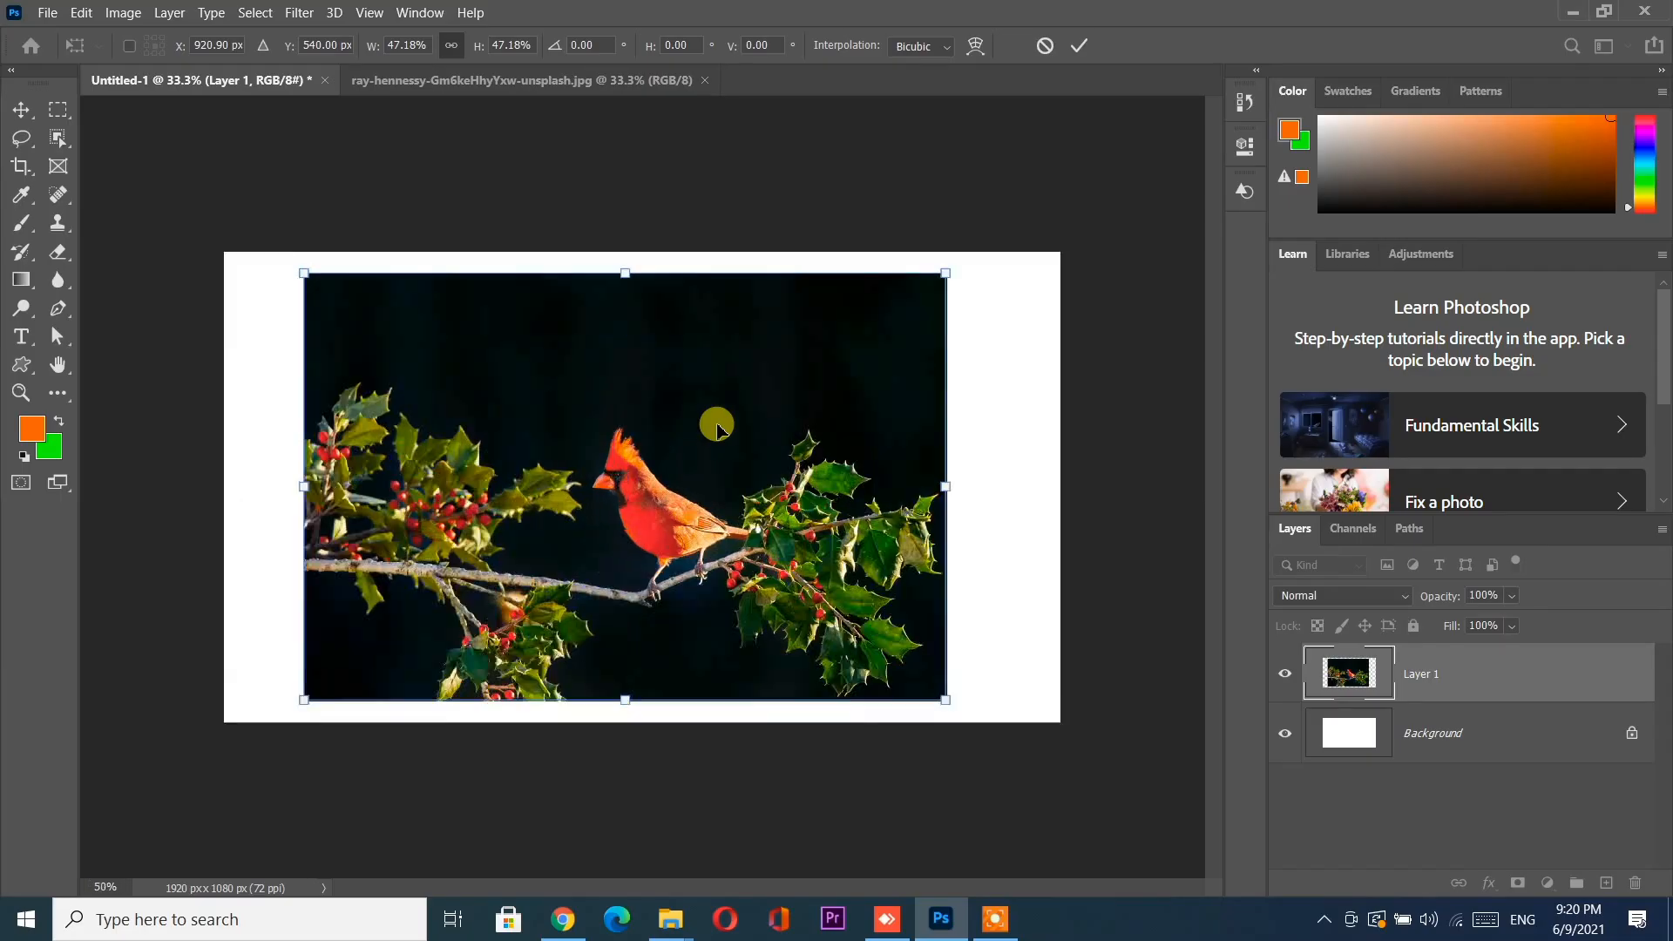
{"action": "left_click_drag", "start_coordinate": [943, 272], "coordinate": [714, 433]}
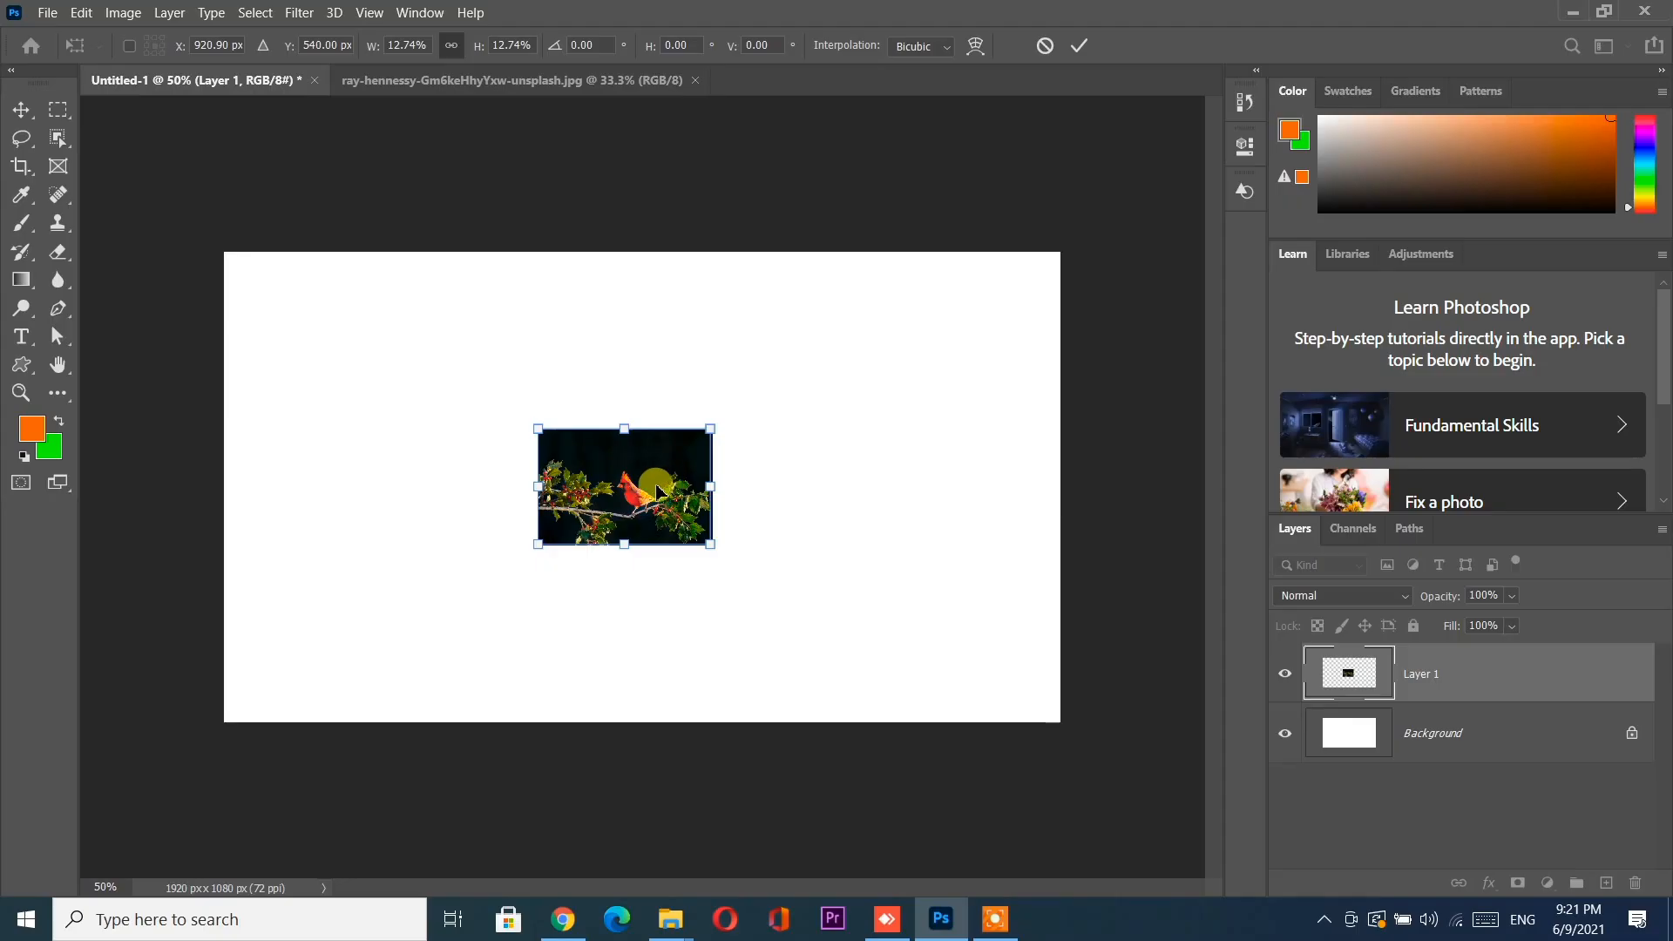
Step: Copy the cardinal photo into Untitled-1 afresh, shrink the layer to about 9.31% at the canvas centre, and apply the transformation
{"action": "left_click", "coordinate": [540, 84]}
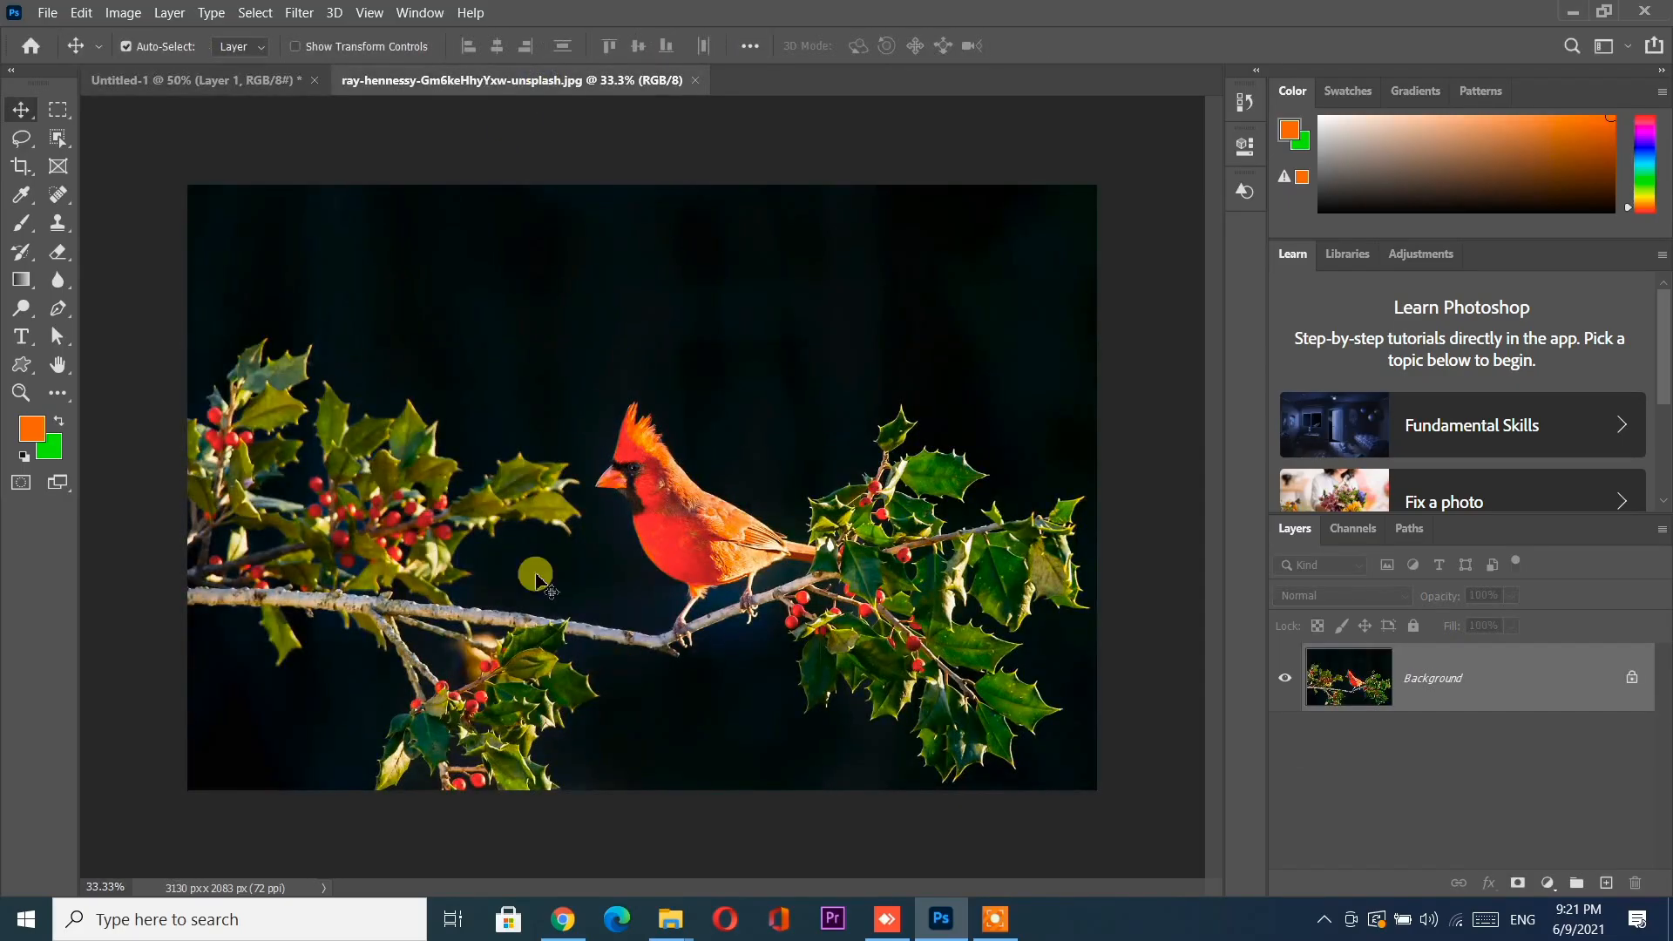
{"action": "left_click_drag", "start_coordinate": [536, 579], "coordinate": [528, 209]}
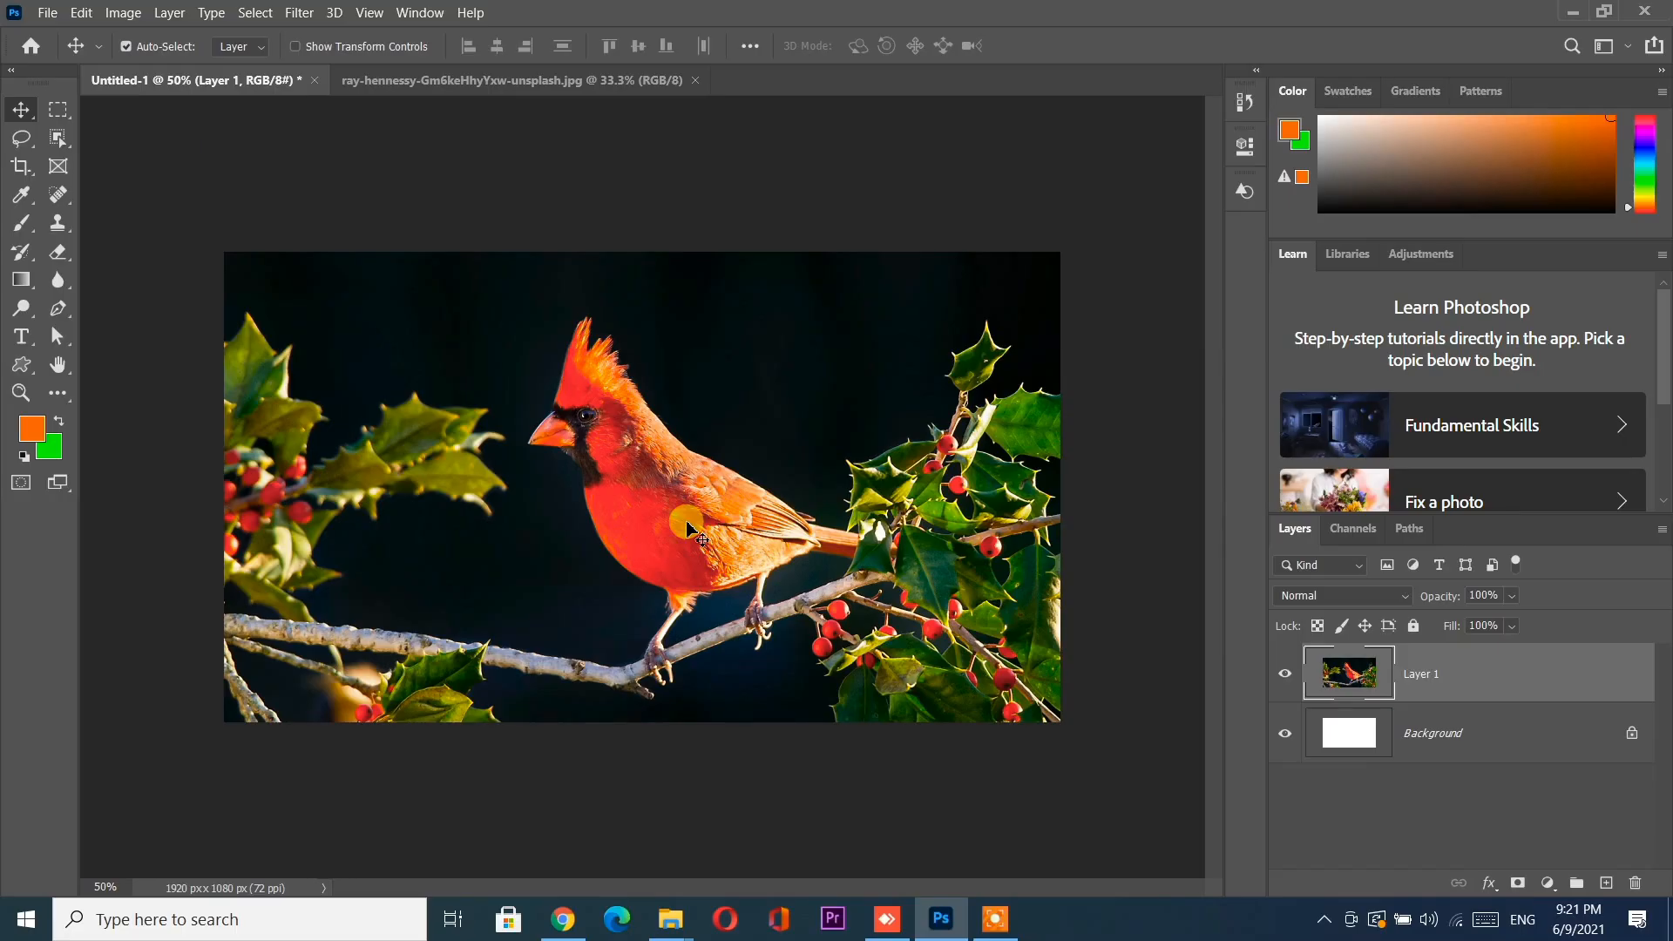
{"action": "key", "text": "ctrl"}
{"action": "key", "text": "ctrl+t"}
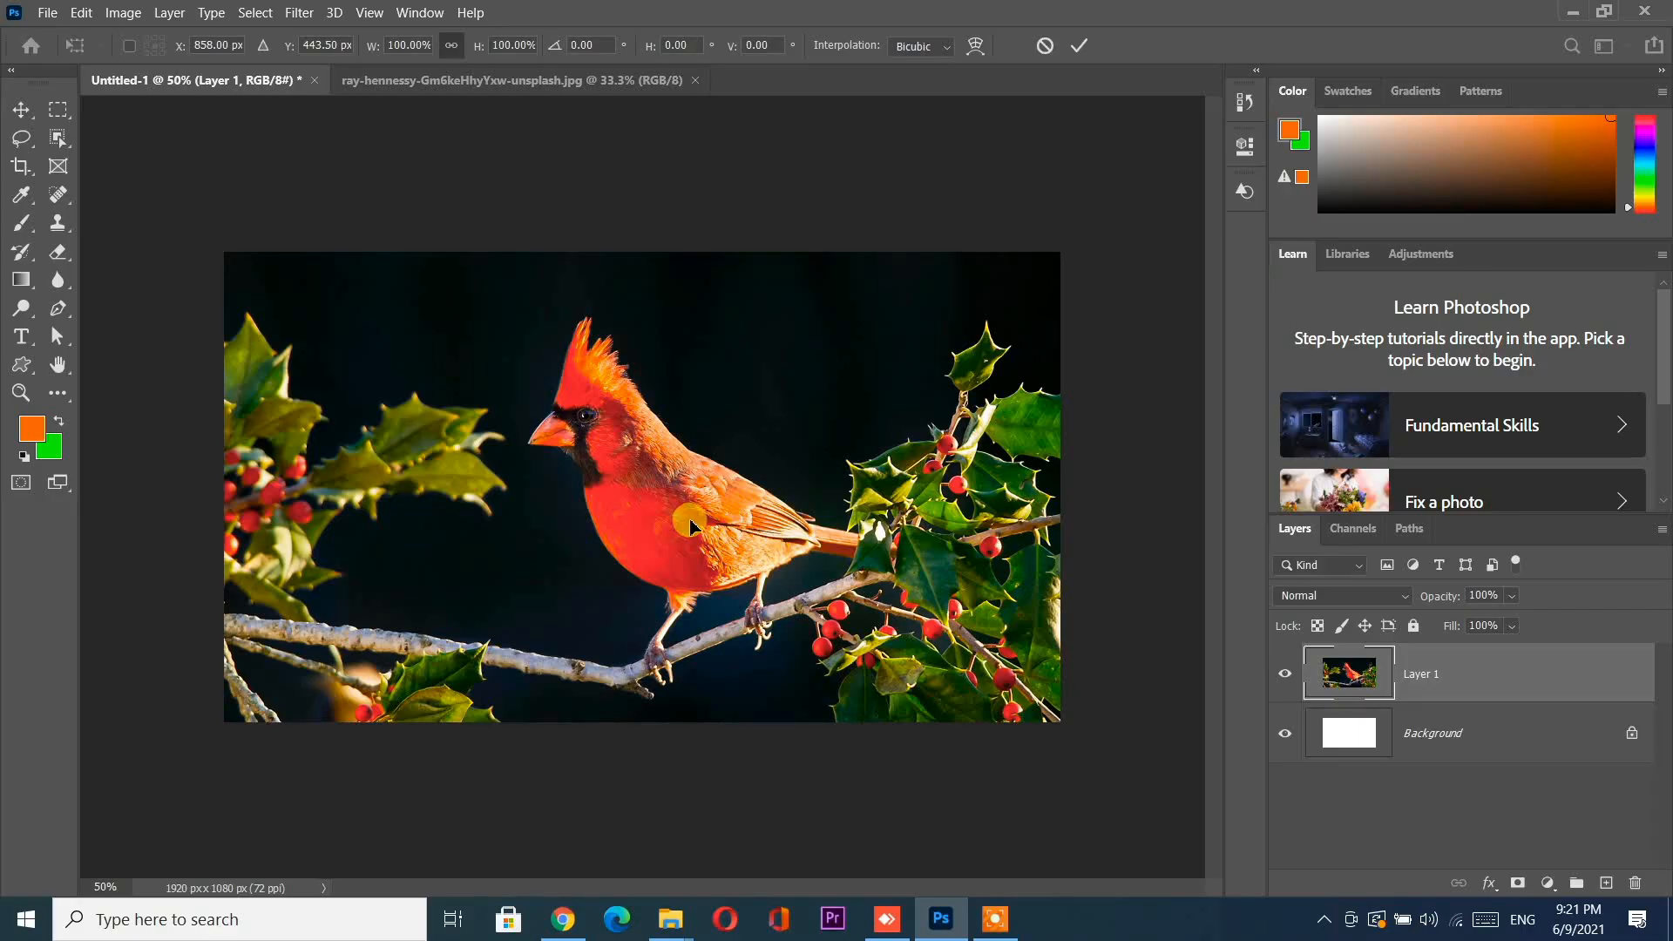
{"action": "key", "text": "ctrl+minus"}
{"action": "key", "text": "ctrl+minus"}
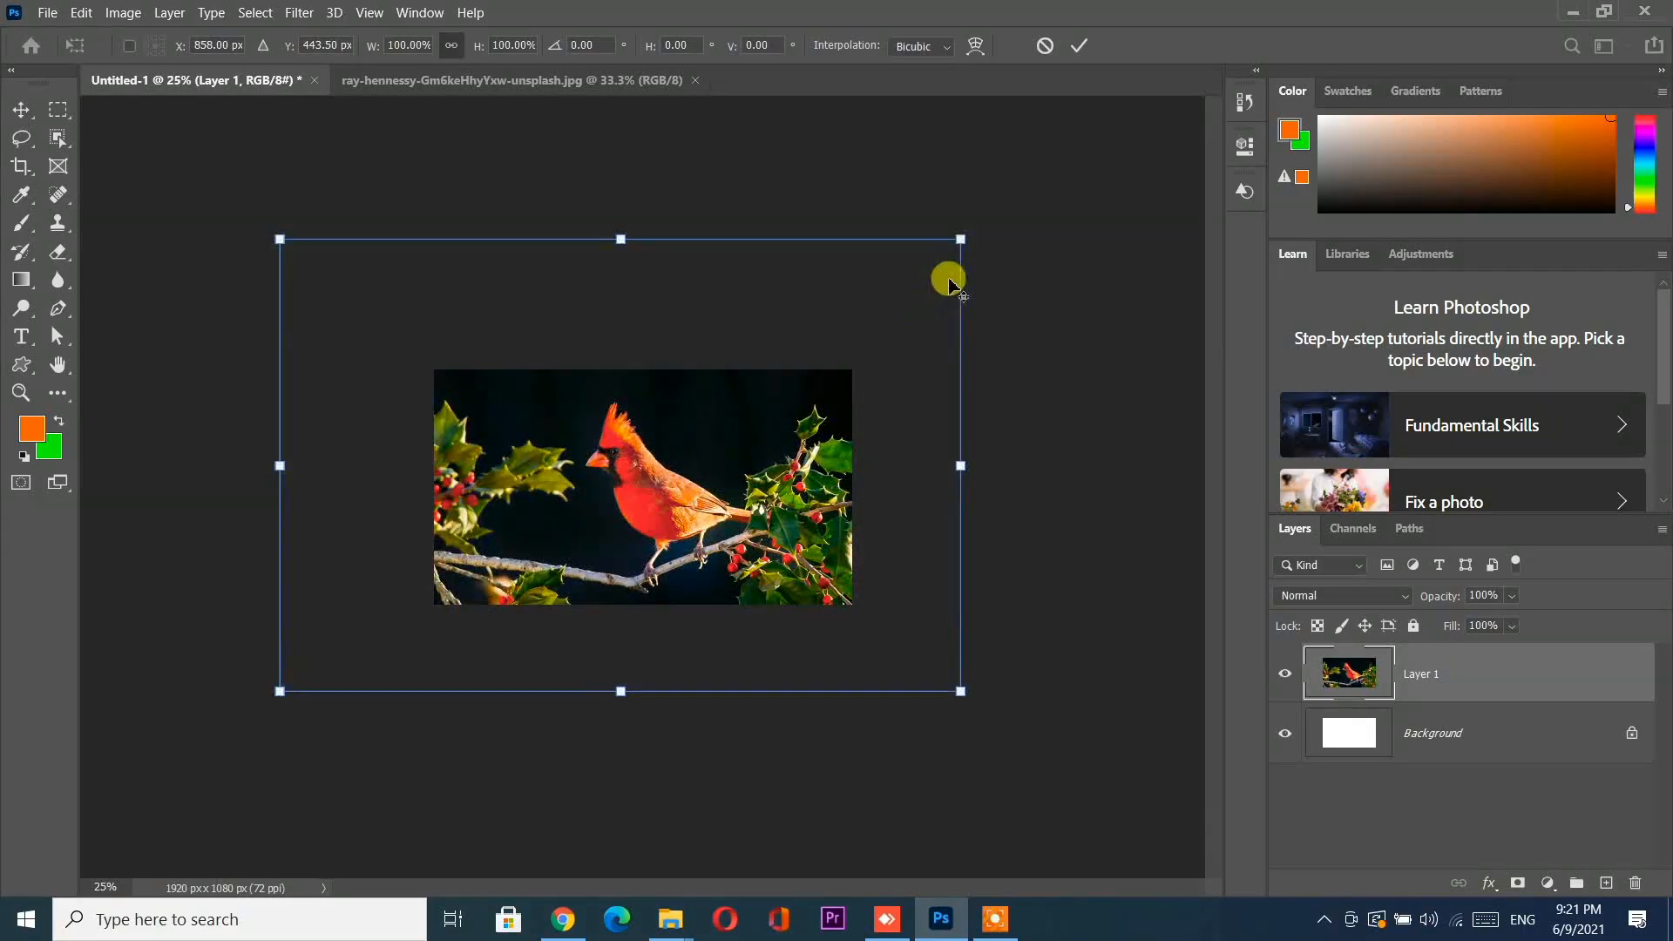
{"action": "left_click_drag", "start_coordinate": [958, 239], "coordinate": [921, 264]}
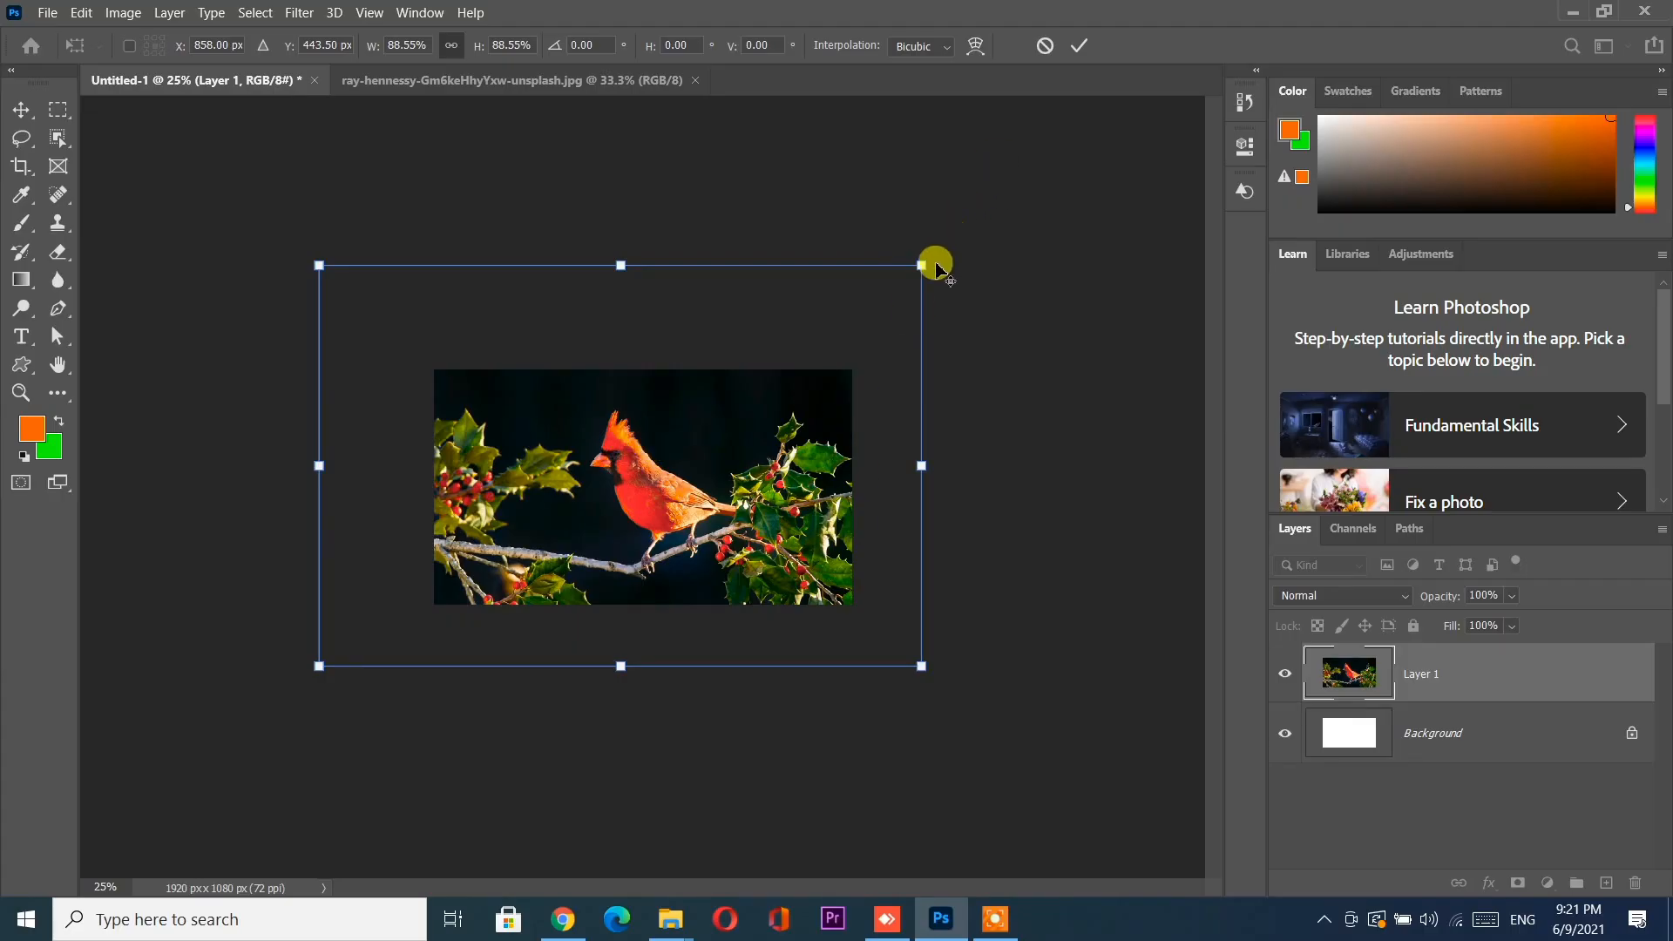
{"action": "left_click_drag", "start_coordinate": [921, 265], "coordinate": [660, 490]}
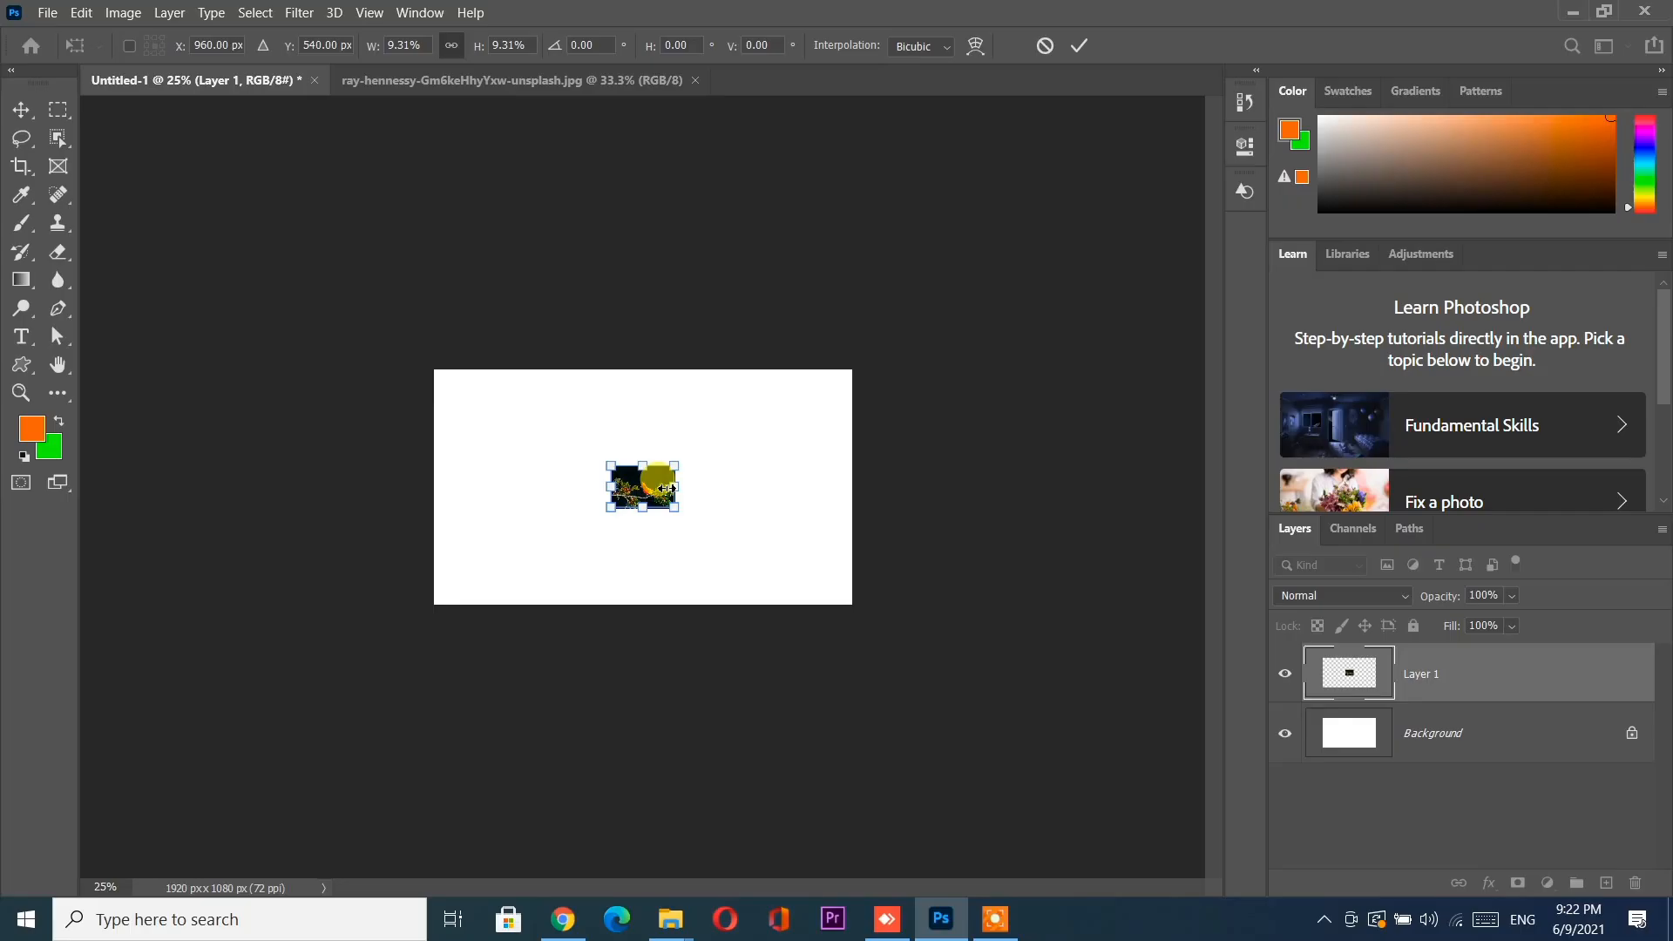
{"action": "left_click", "coordinate": [1086, 43]}
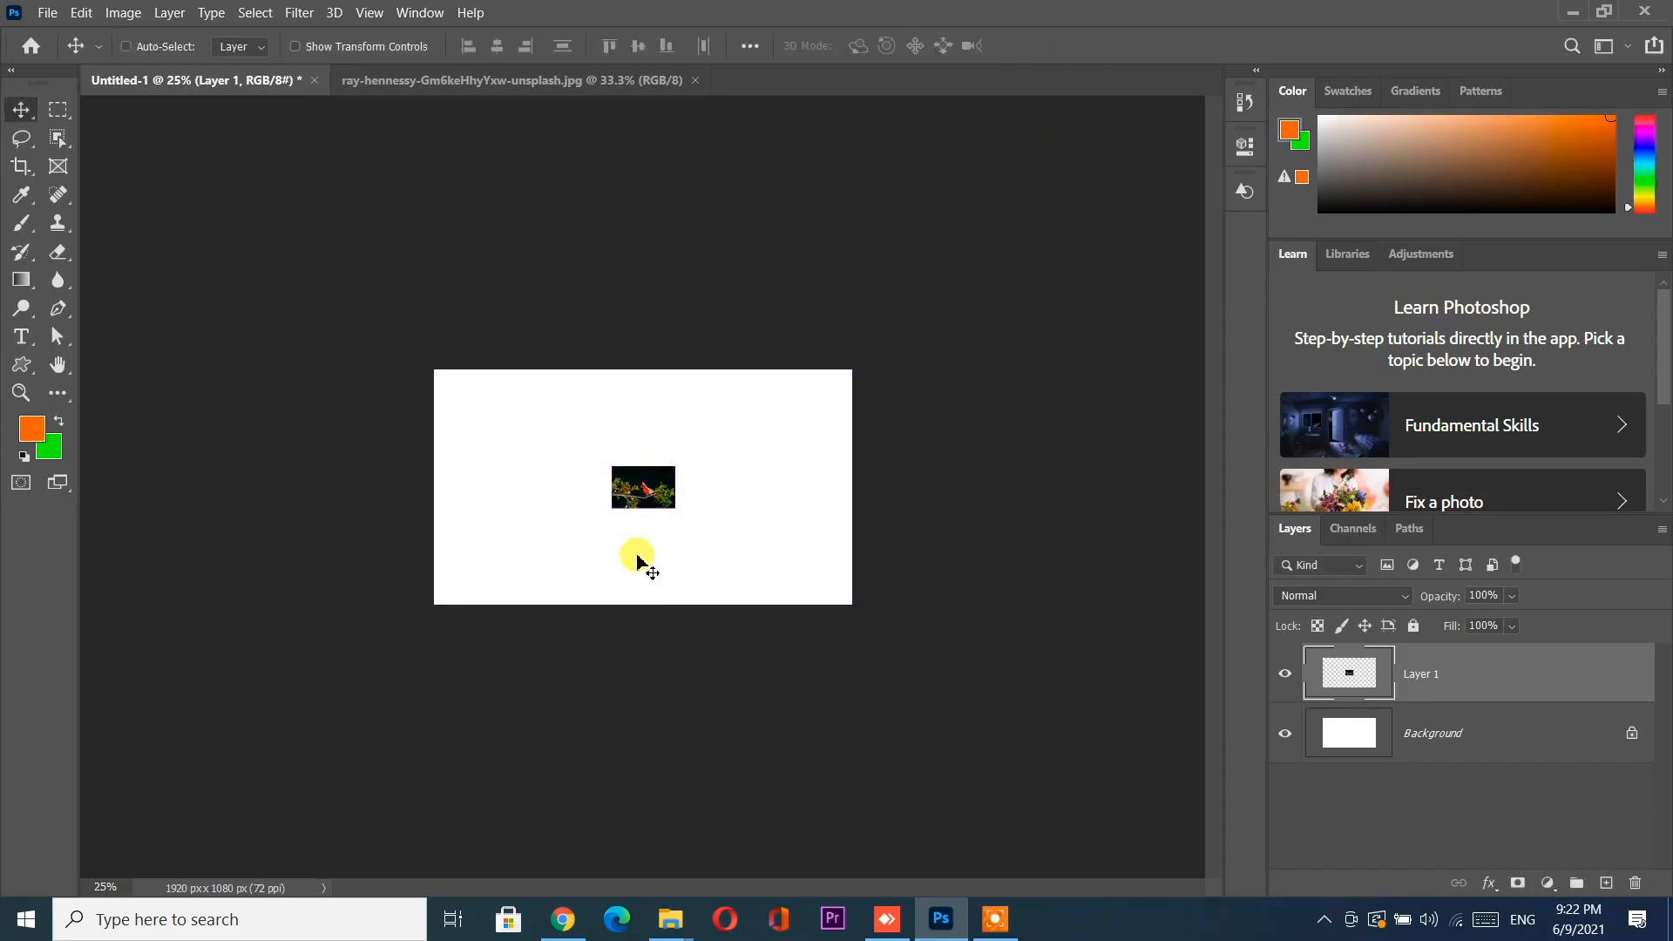
Step: Enlarge the small cardinal layer to about 566.36%, up to the canvas height, and apply the transformation
{"action": "key", "text": "ctrl+t"}
{"action": "left_click_drag", "start_coordinate": [675, 506], "coordinate": [802, 624]}
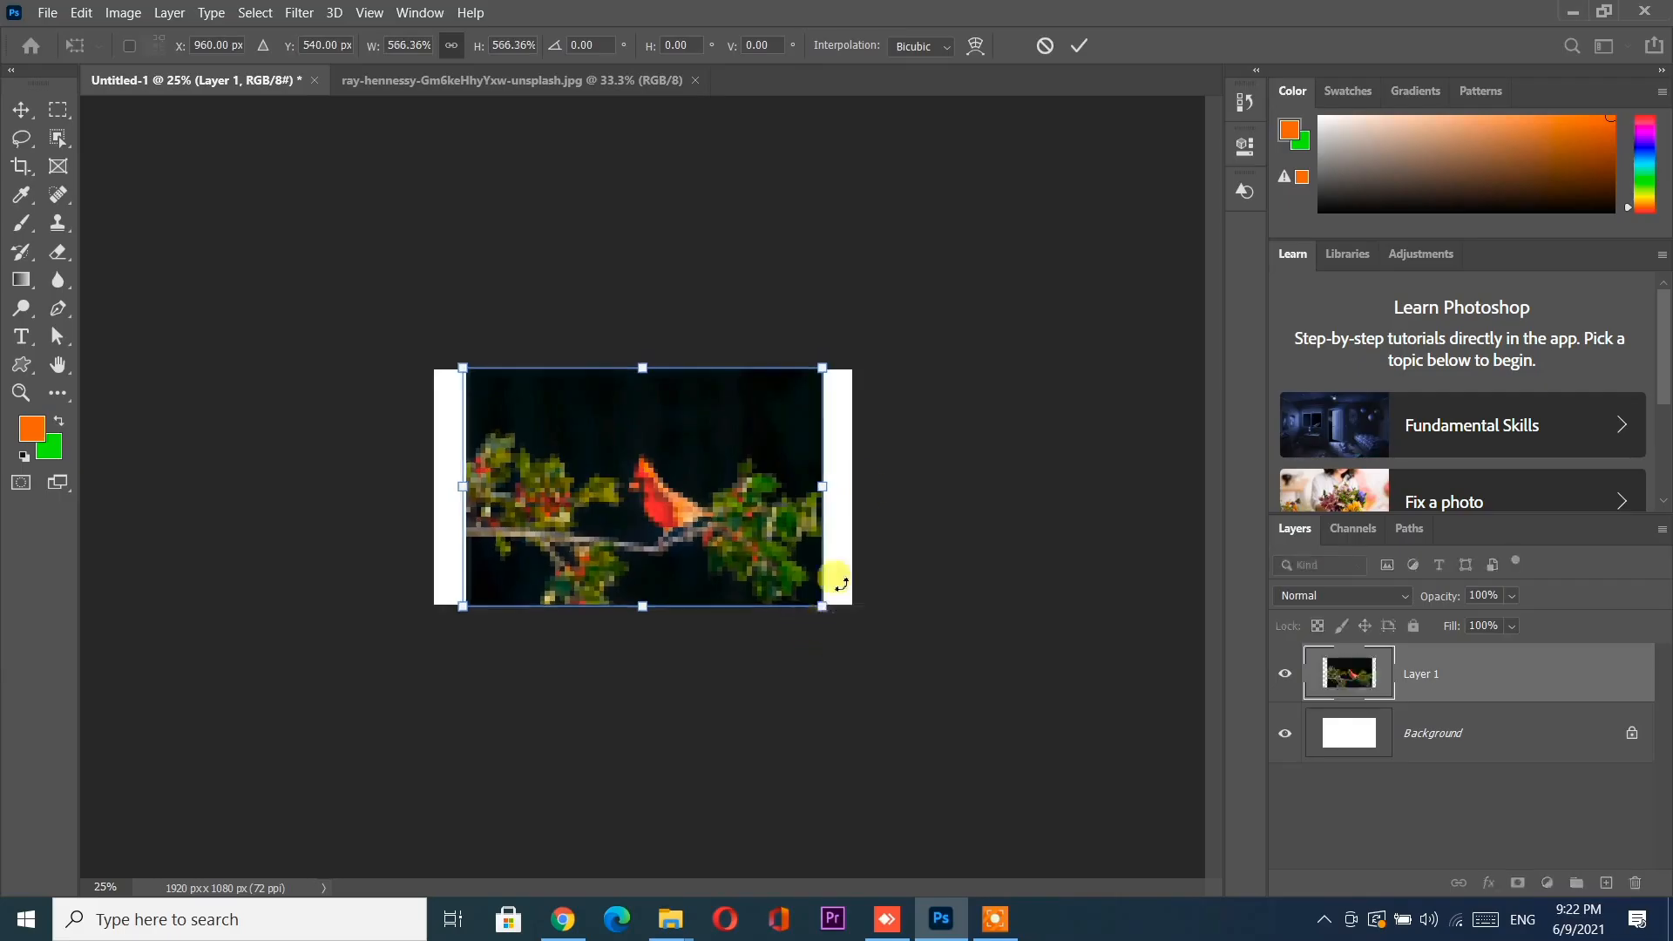
{"action": "left_click", "coordinate": [1081, 46]}
Step: Compare the sharpness of the rescaled cardinal layer in Untitled-1 with the original photo document at close zoom
{"action": "key", "text": "ctrl+plus"}
{"action": "key", "text": "ctrl+plus"}
{"action": "key", "text": "ctrl+plus"}
{"action": "key", "text": "ctrl+plus"}
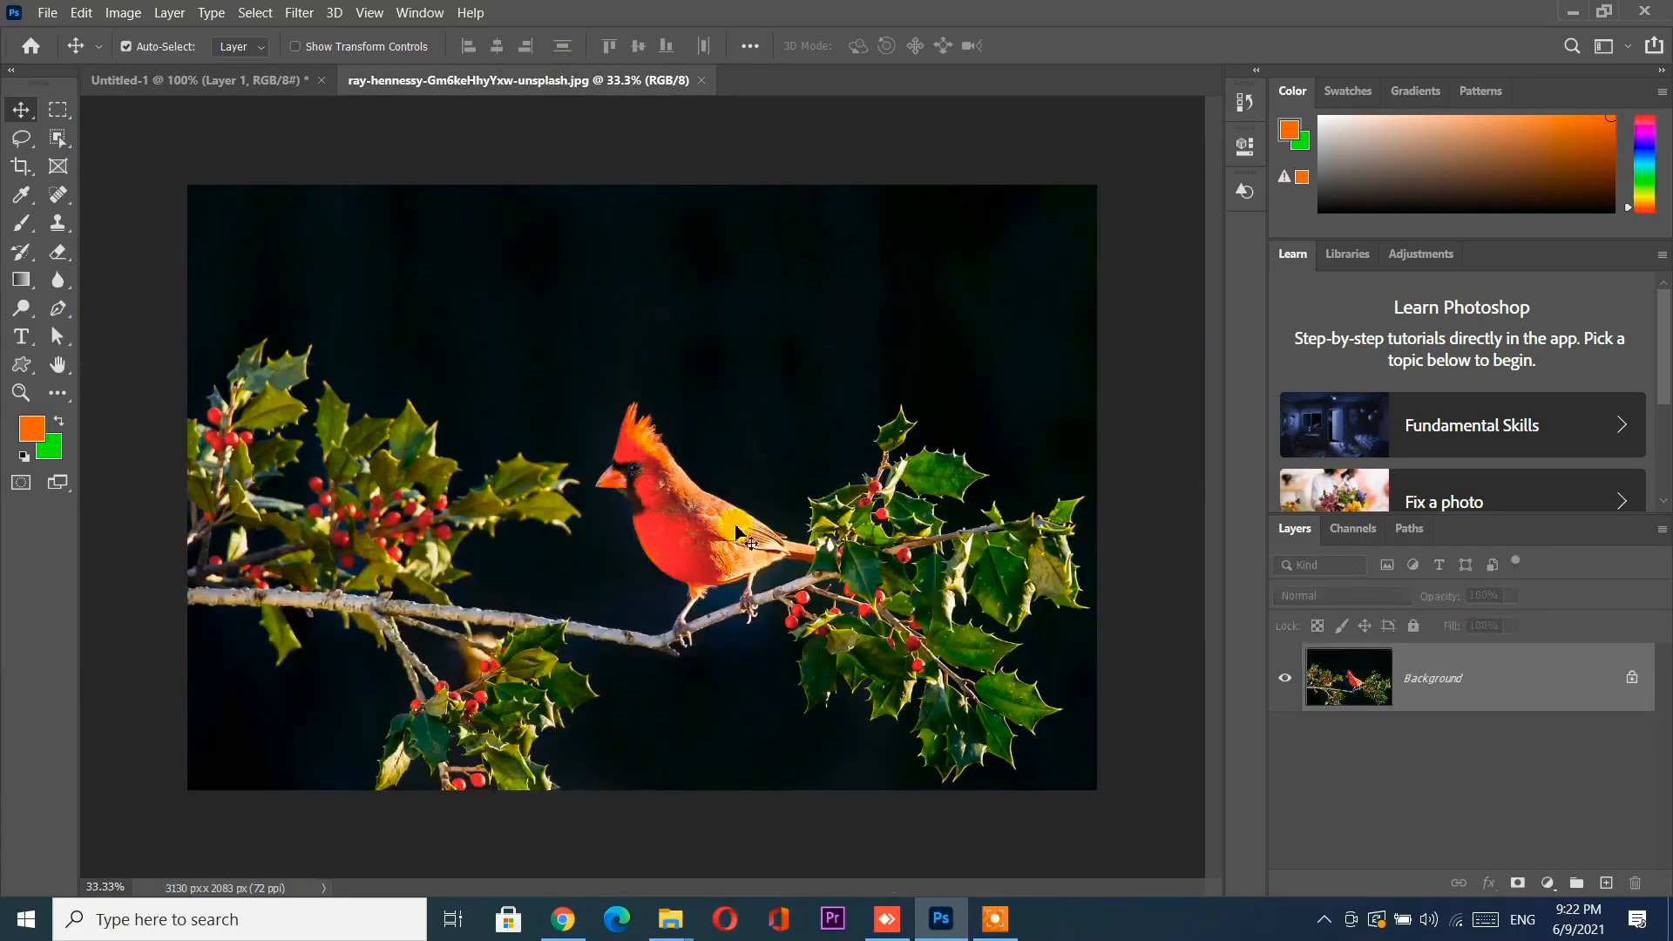
{"action": "scroll", "coordinate": [622, 337], "scroll_direction": "up", "scroll_amount": 6}
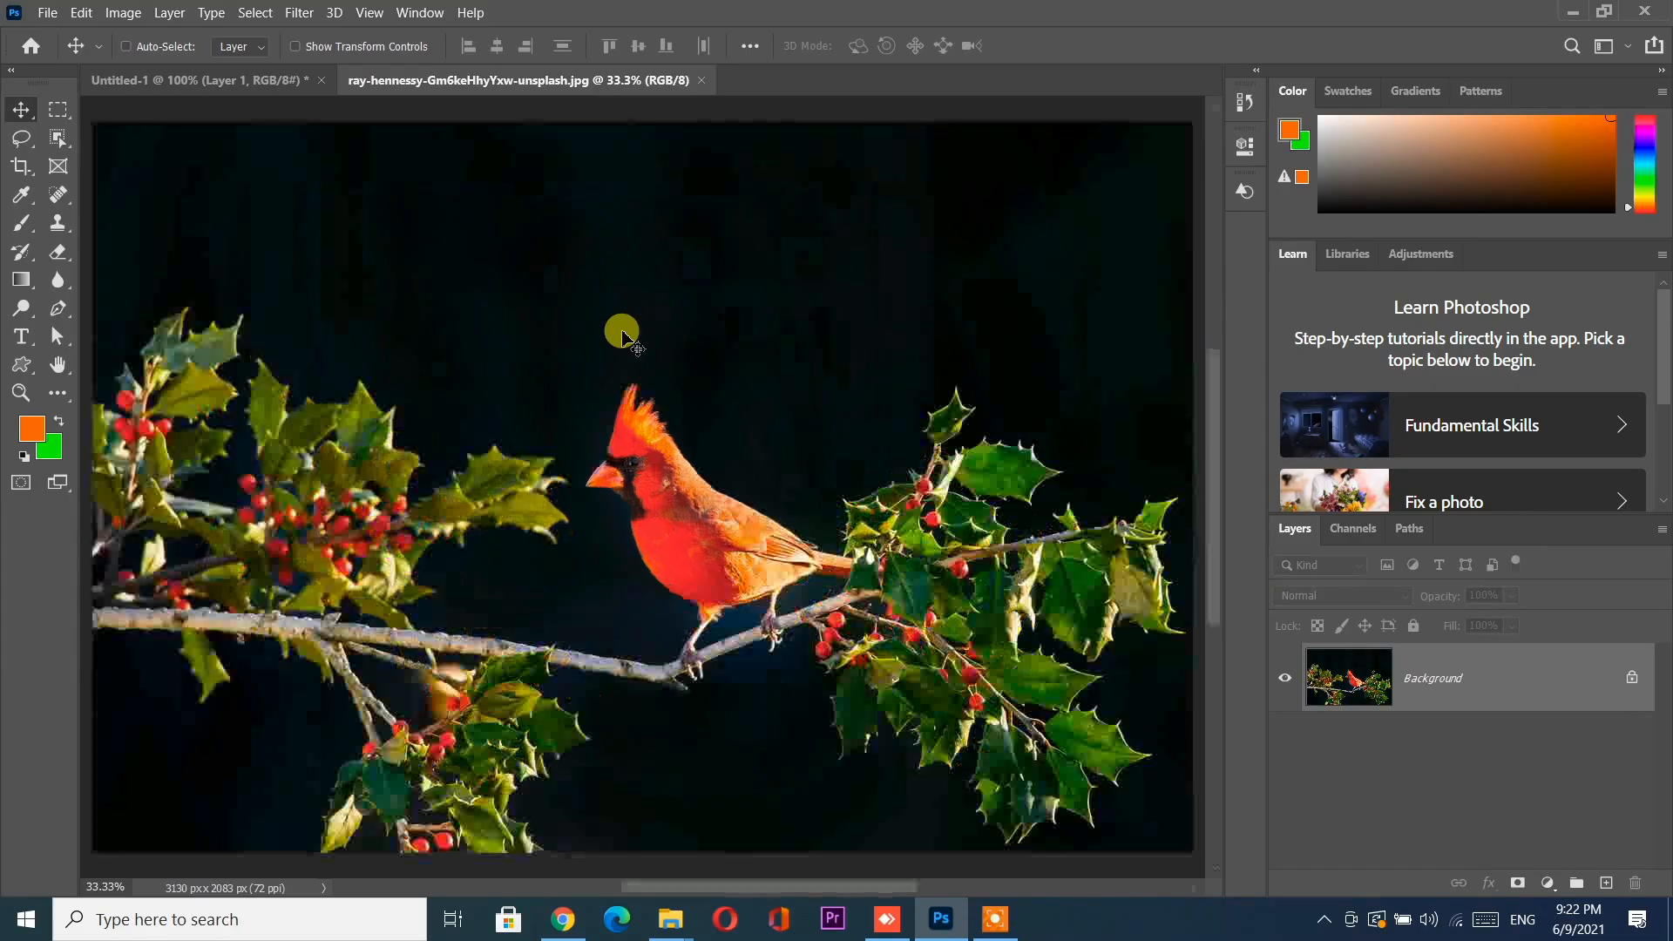
{"action": "scroll", "coordinate": [622, 337], "scroll_direction": "down", "scroll_amount": 4}
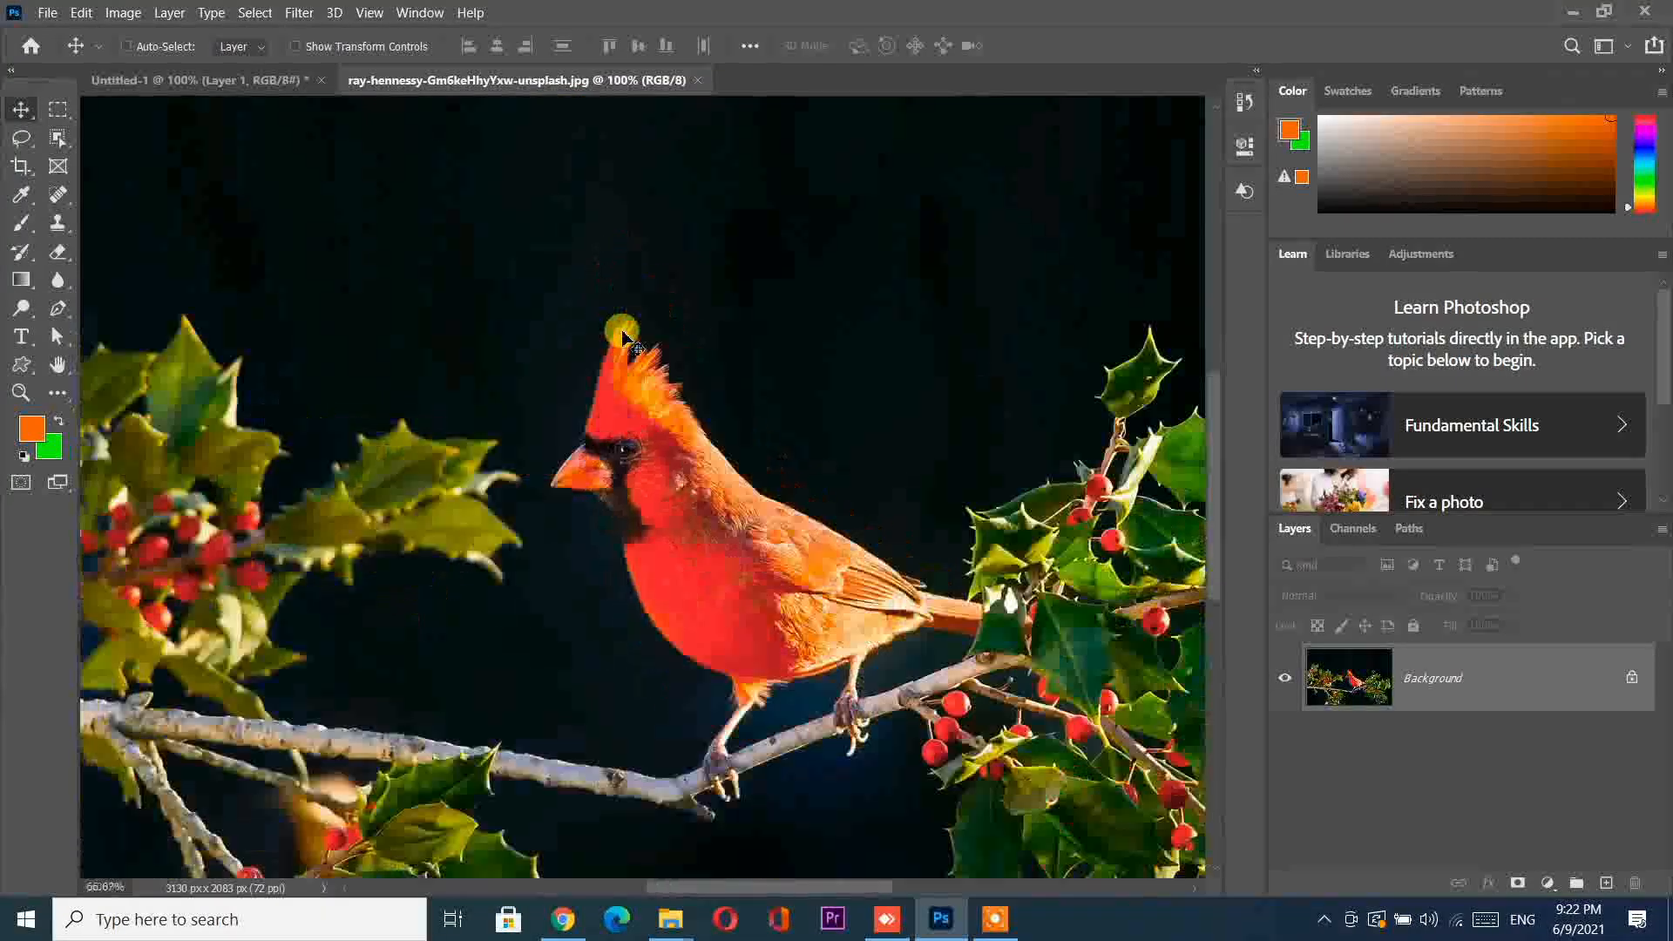
{"action": "left_click_drag", "start_coordinate": [295, 101], "coordinate": [657, 514]}
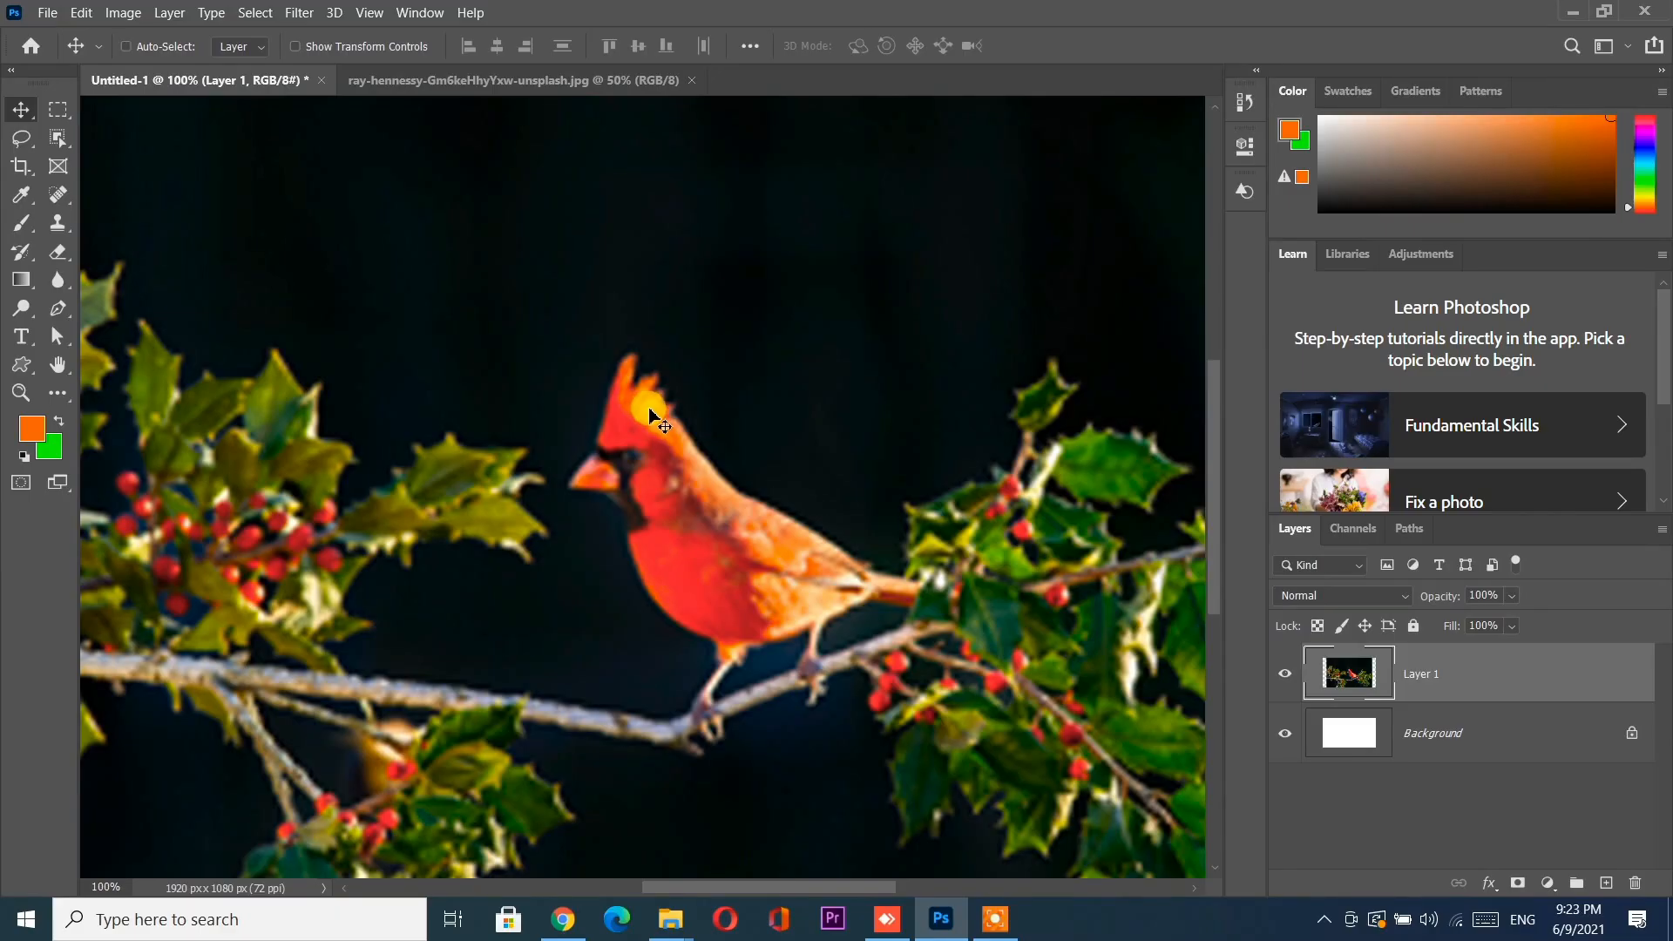
{"action": "scroll", "coordinate": [652, 418], "scroll_direction": "down", "scroll_amount": 2}
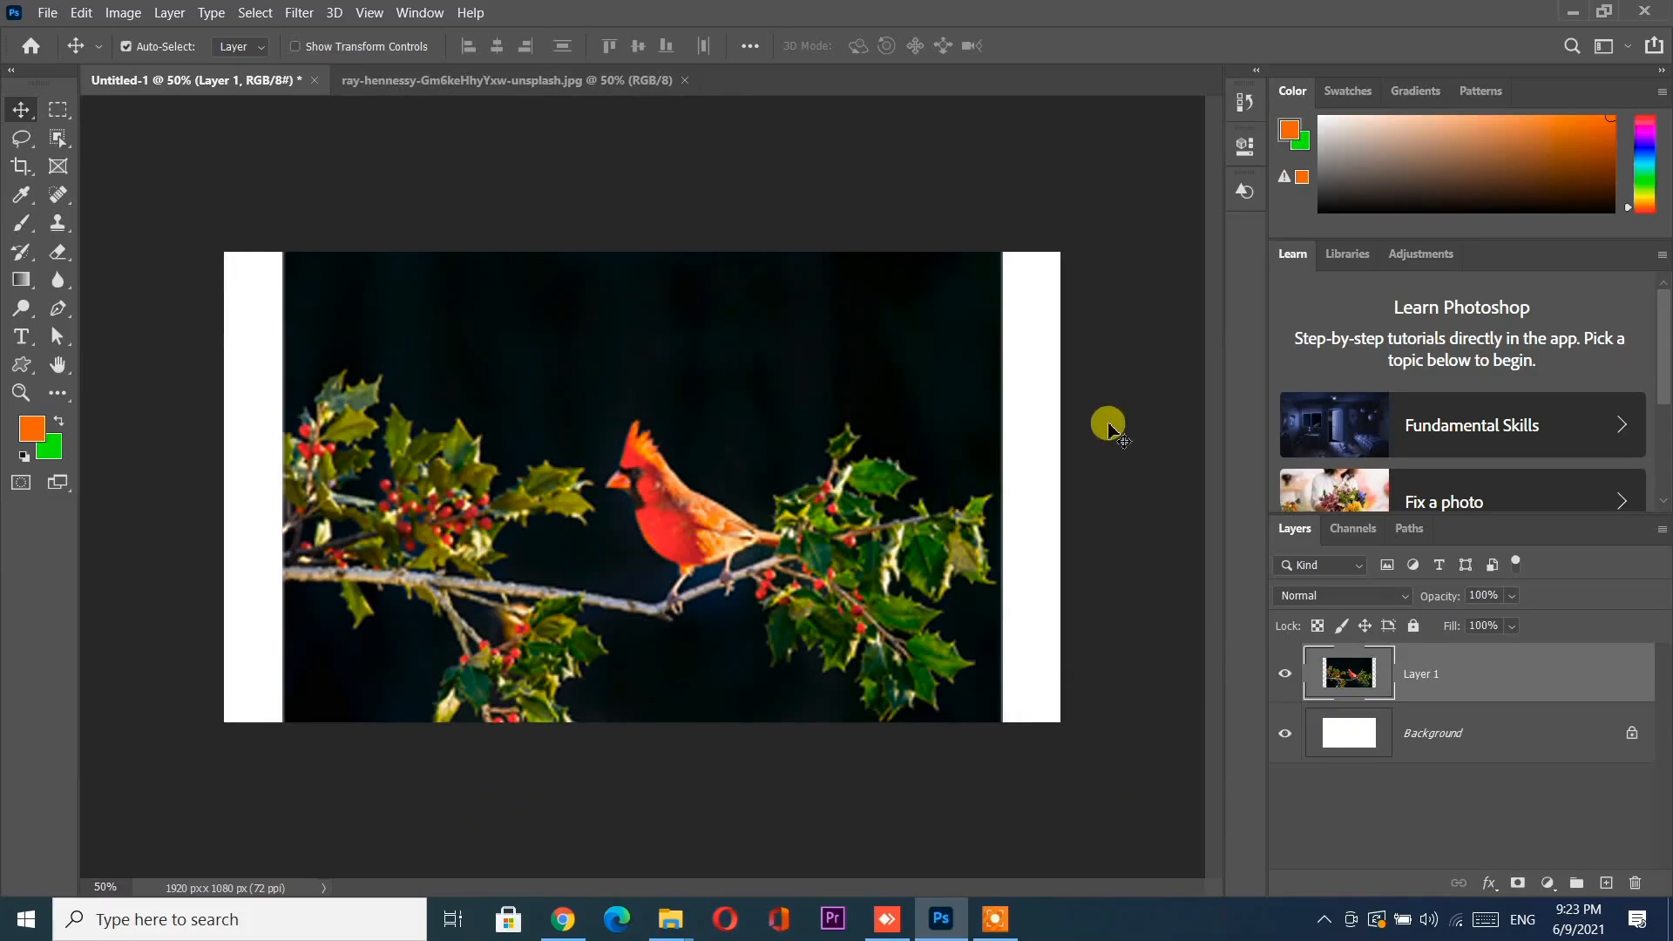
Step: Deselect the cardinal layer and undo the edits in Untitled-1 back to the blank white canvas
{"action": "left_click", "coordinate": [1080, 434]}
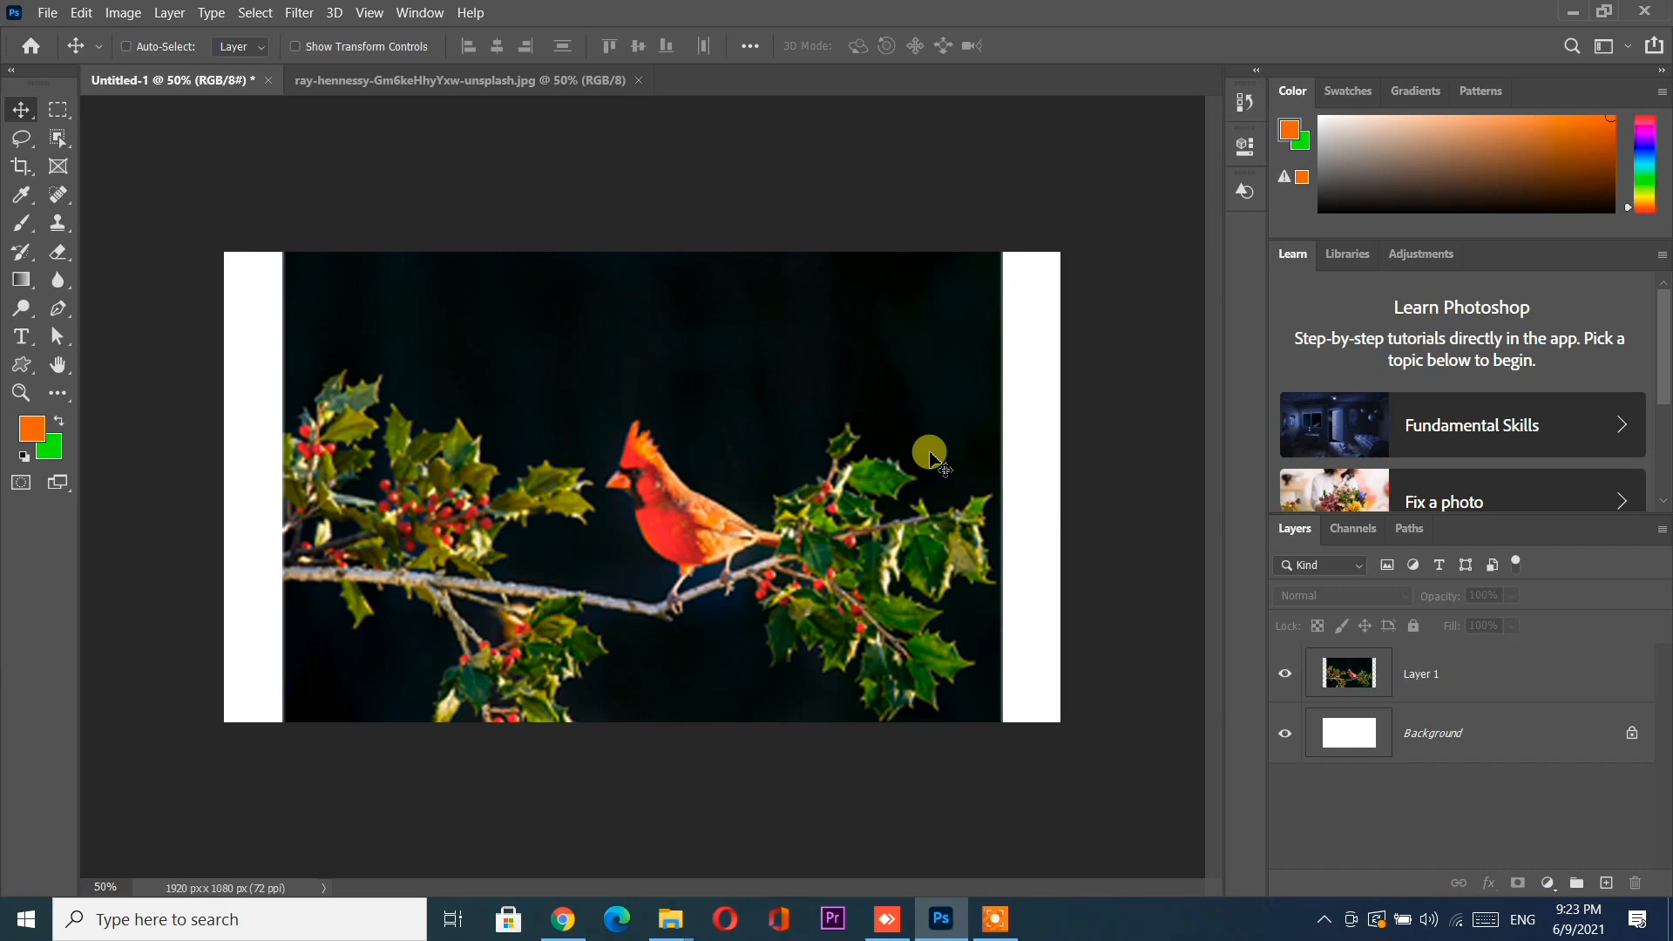
{"action": "key", "text": "ctrl+z"}
{"action": "key", "text": "ctrl+z"}
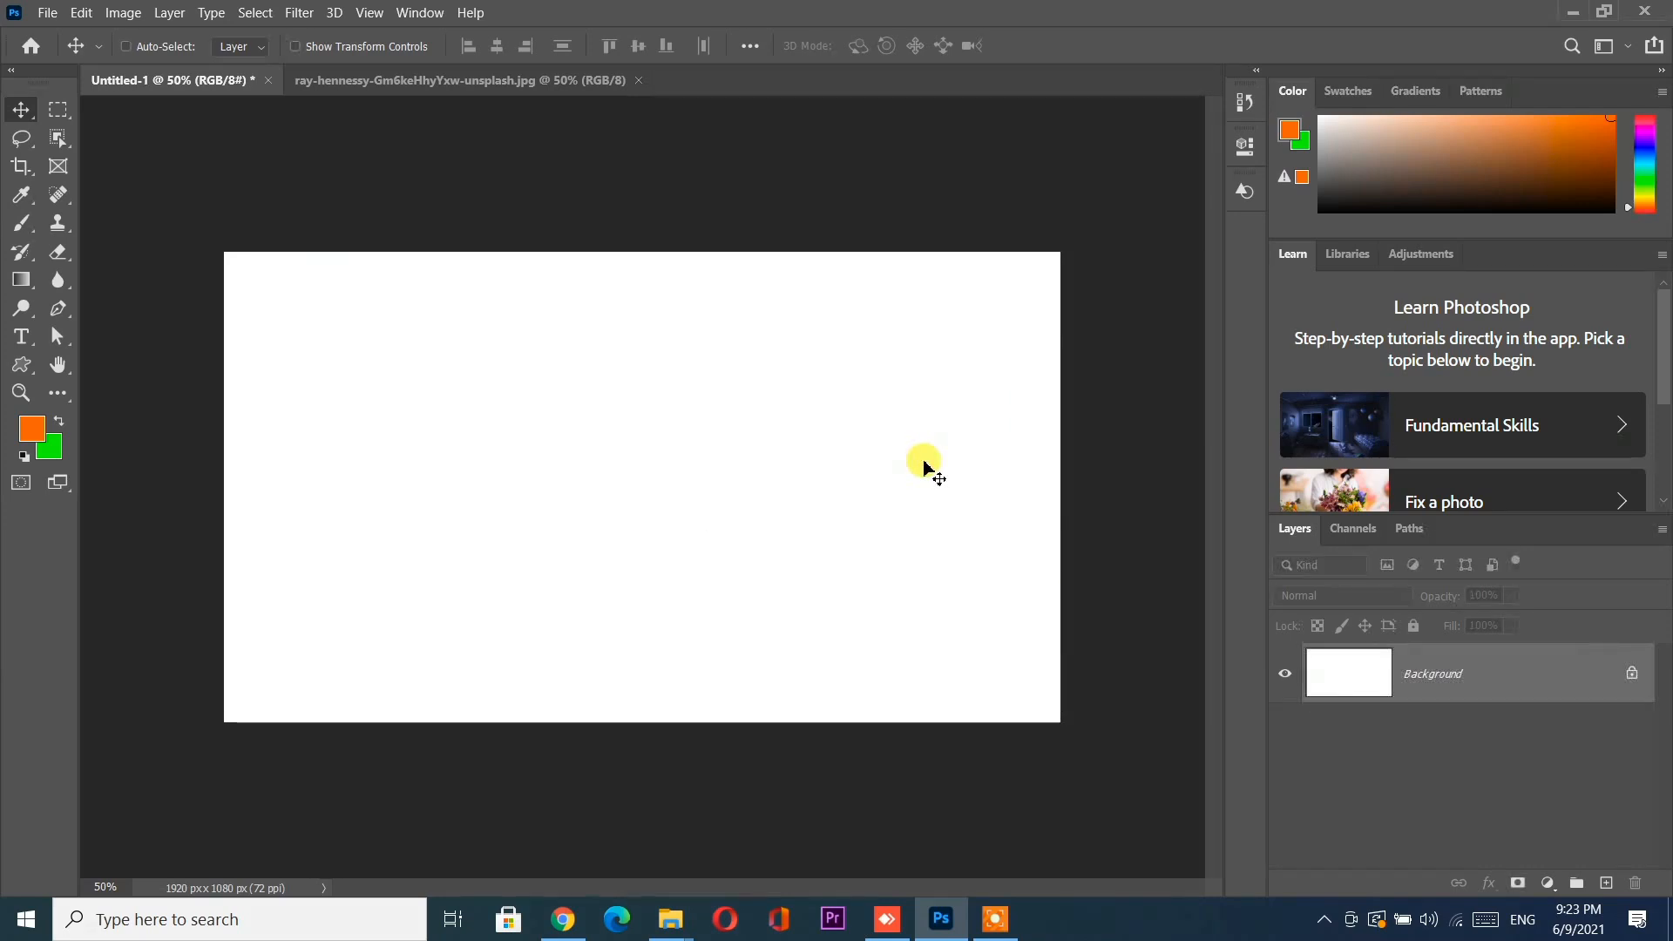
Step: In the original cardinal photo document, convert the Background layer to a smart object
{"action": "left_click", "coordinate": [541, 81]}
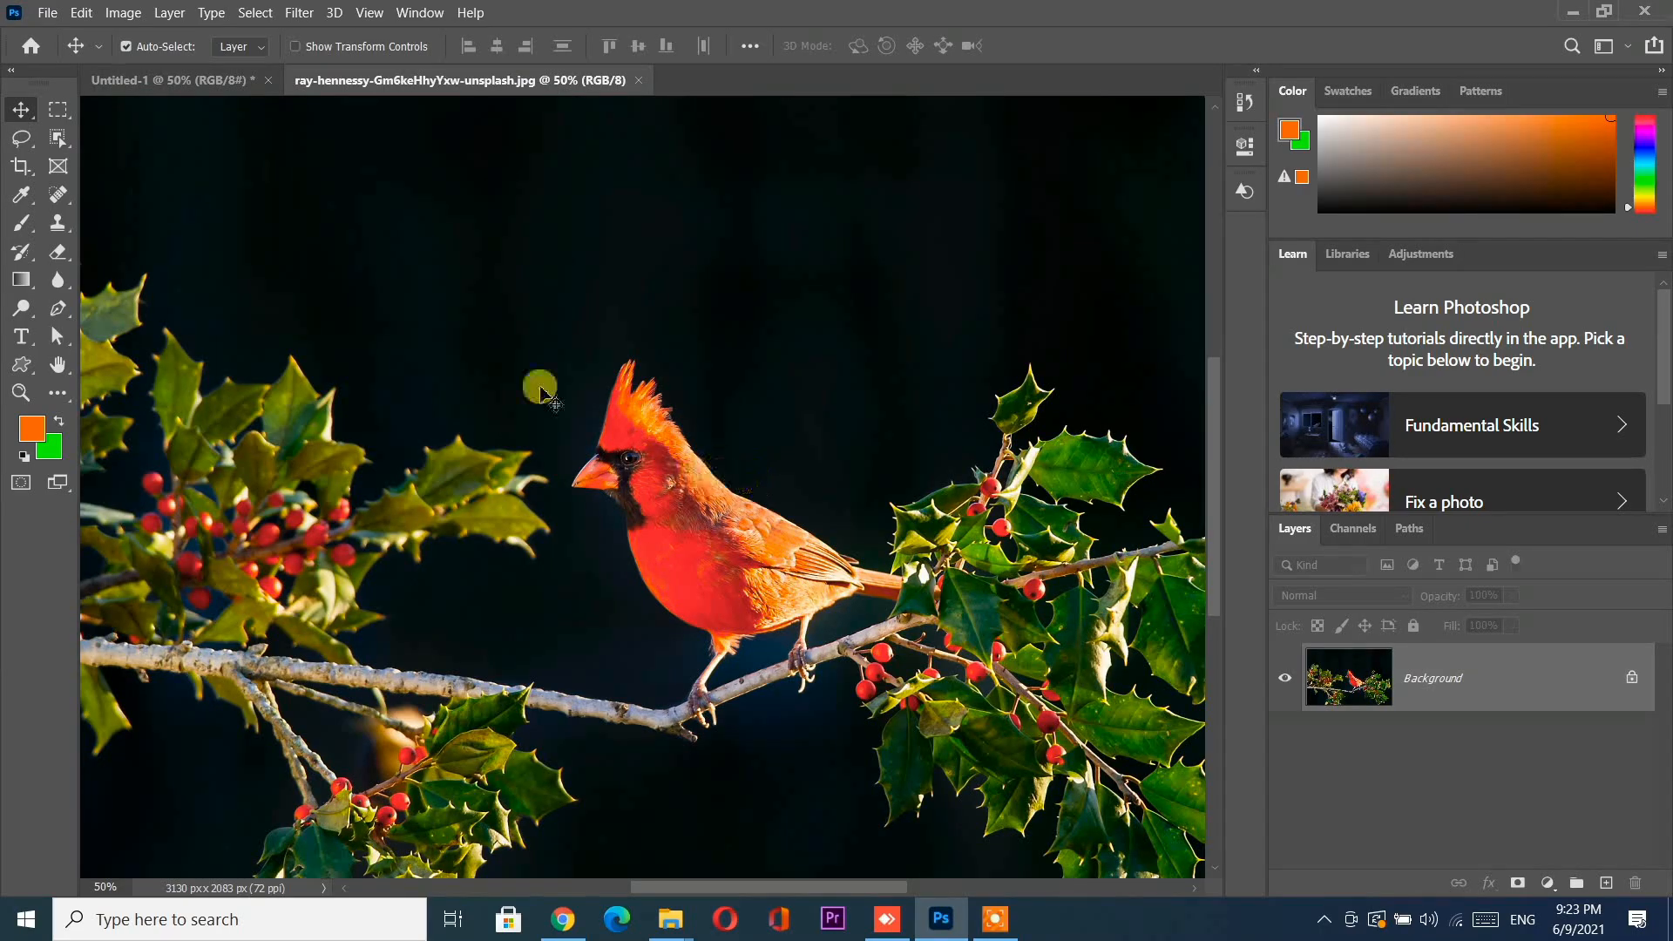
{"action": "left_click", "coordinate": [235, 81]}
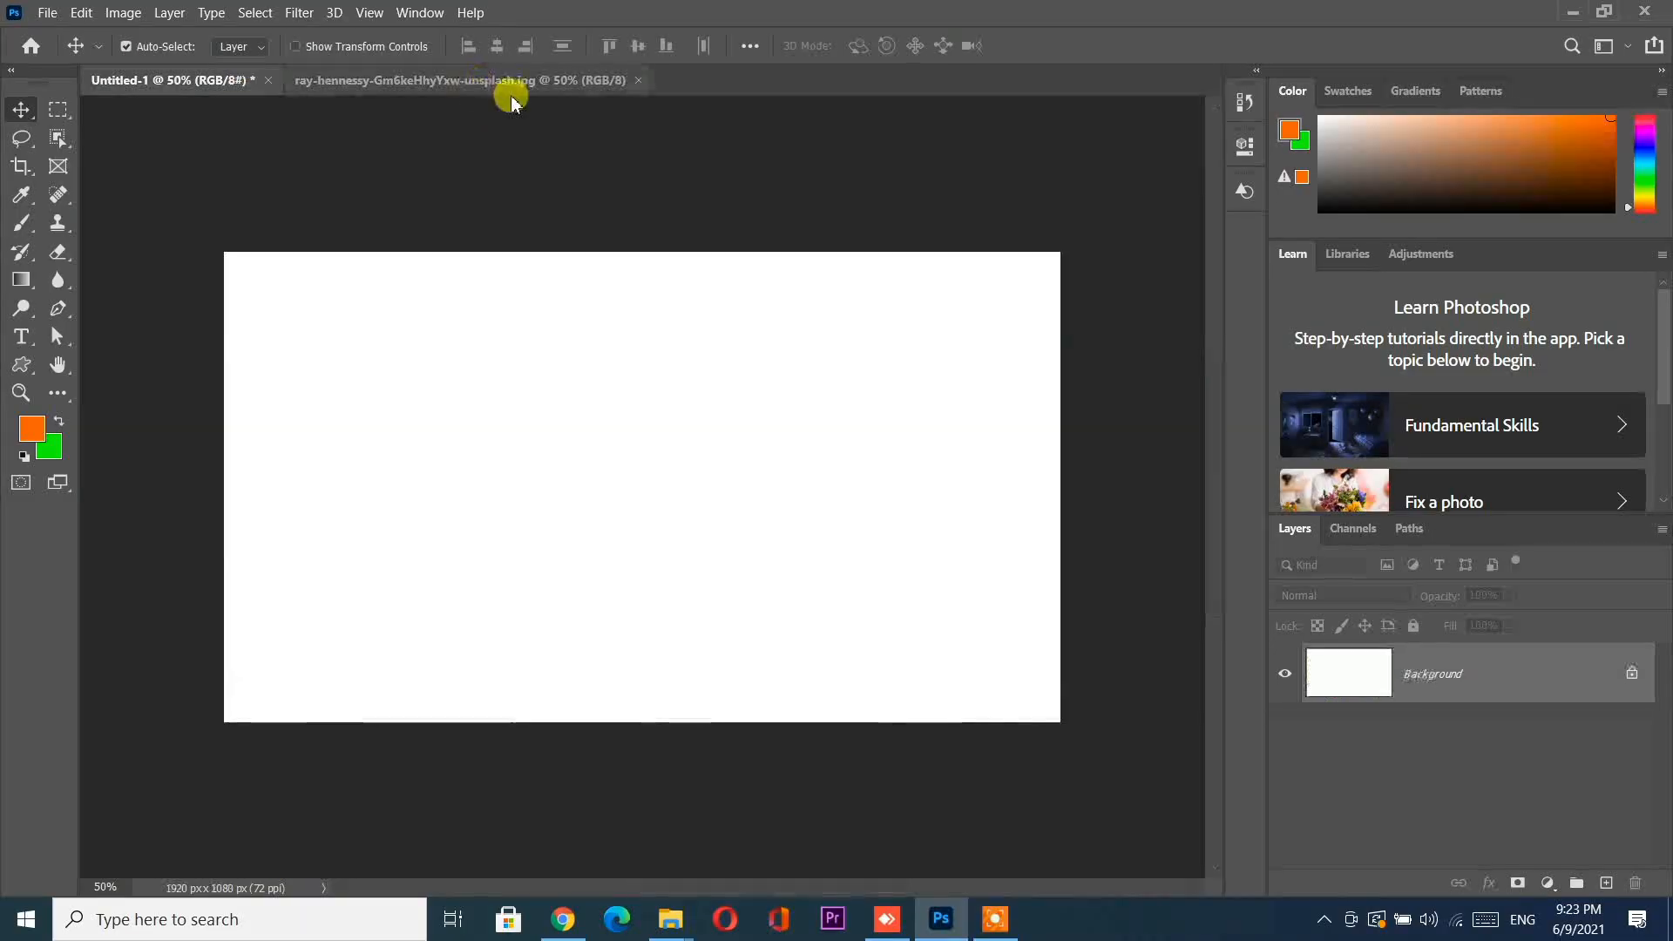
{"action": "left_click", "coordinate": [524, 81]}
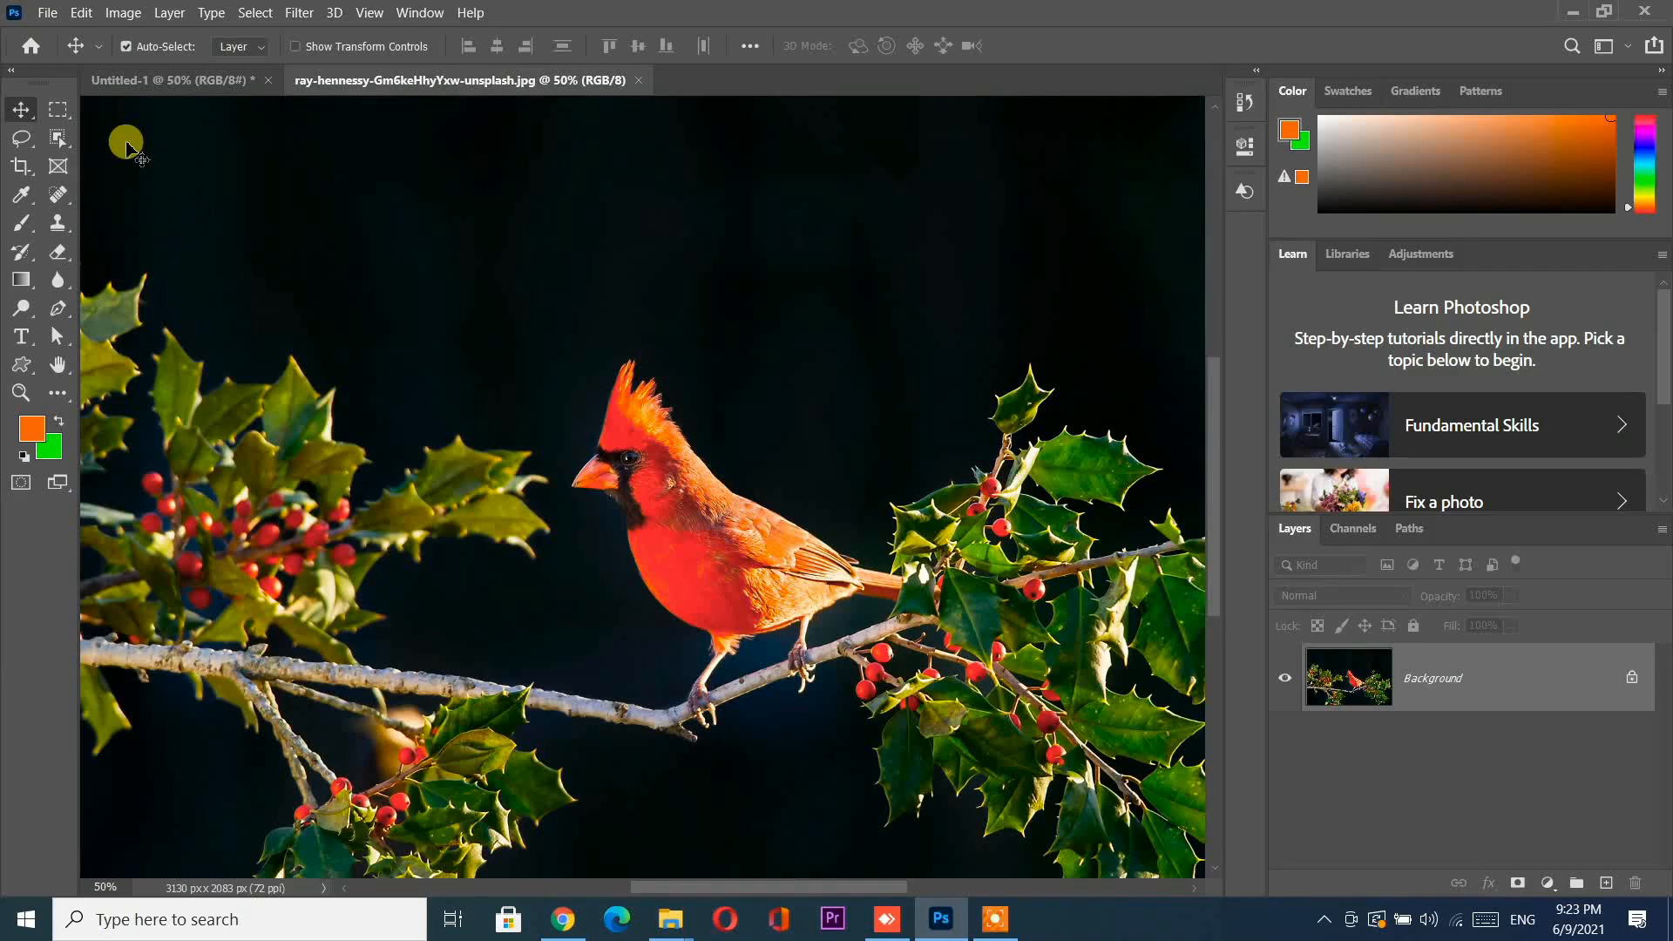
{"action": "key", "text": "ctrl+minus"}
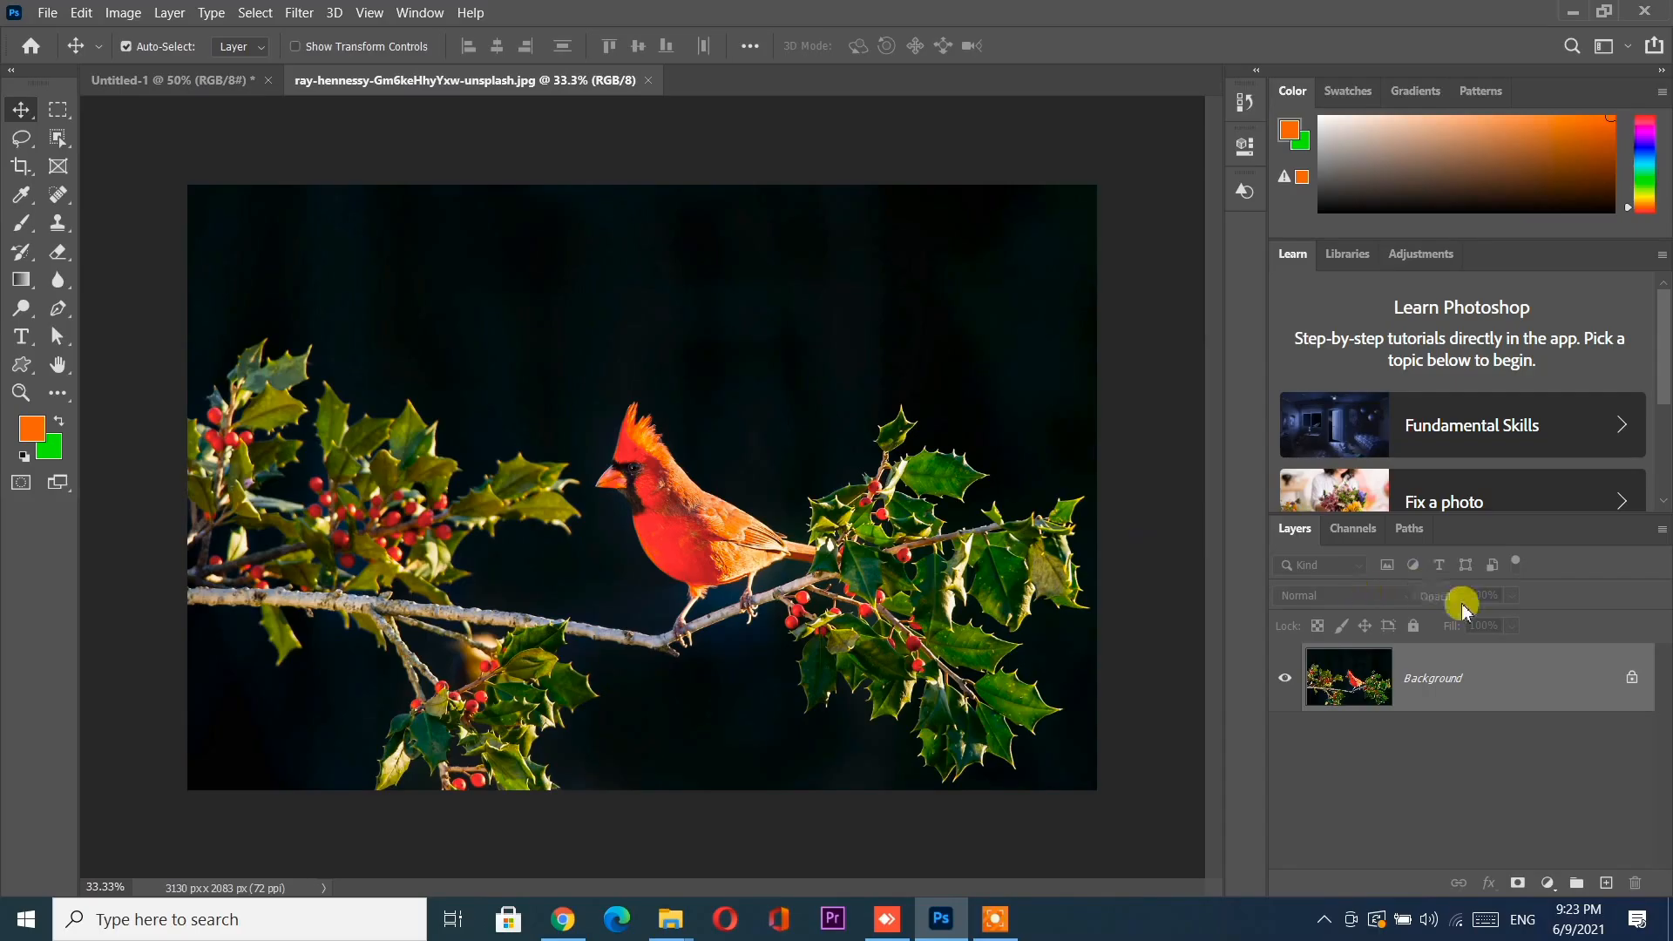
{"action": "right_click", "coordinate": [1427, 685]}
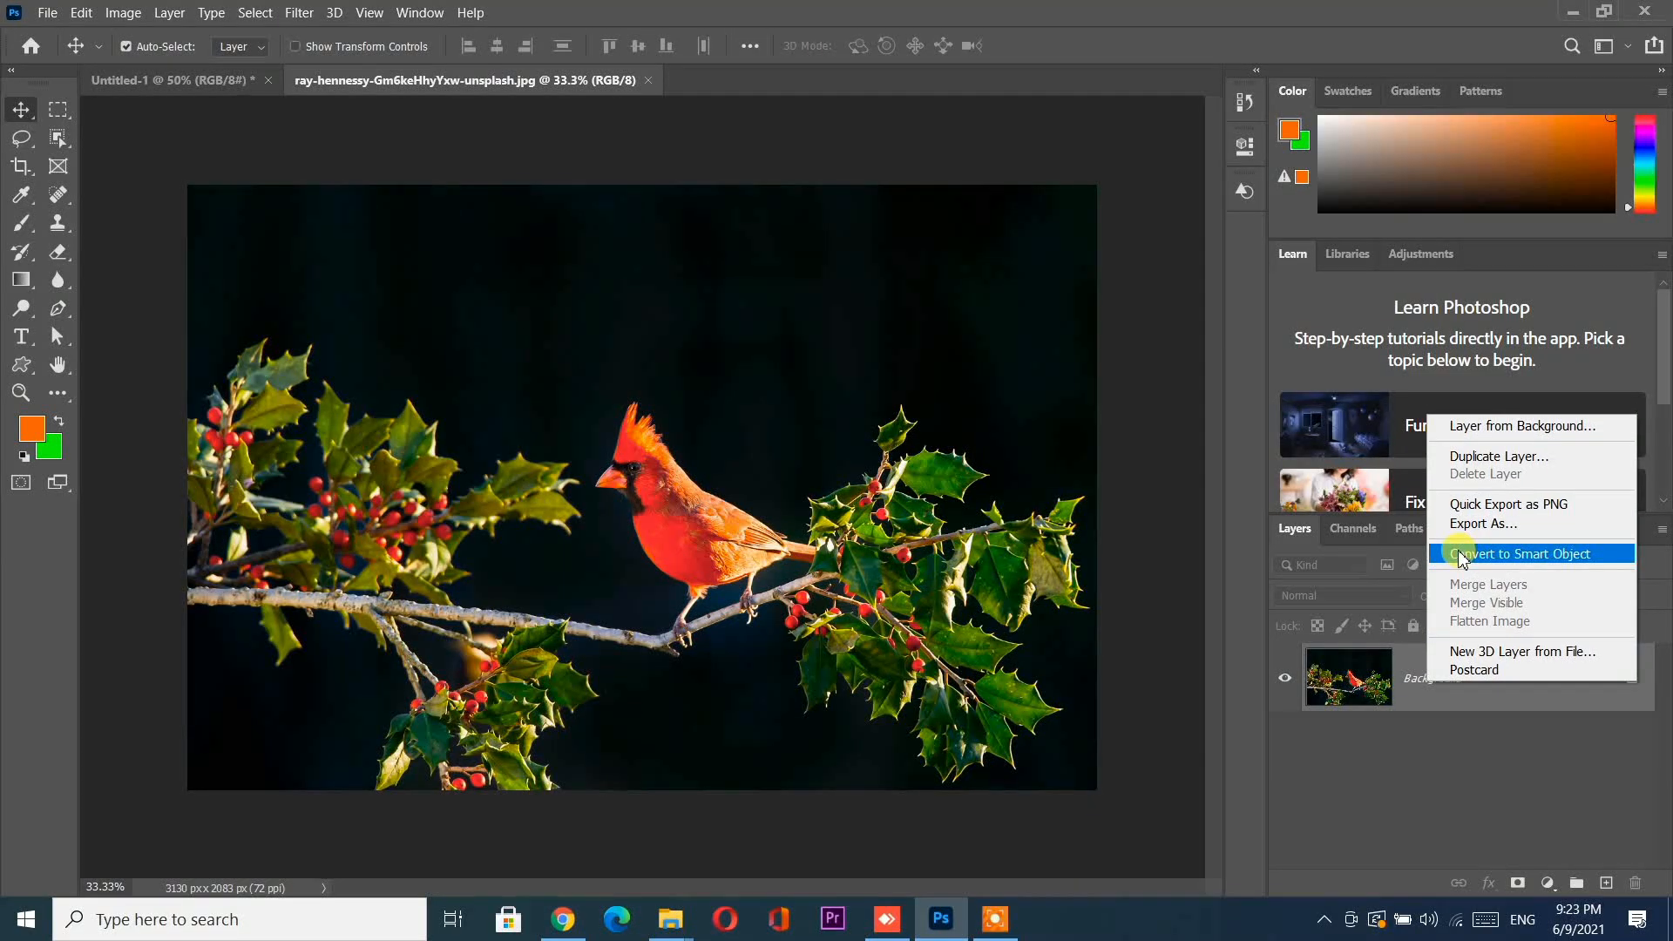
{"action": "left_click", "coordinate": [1462, 559]}
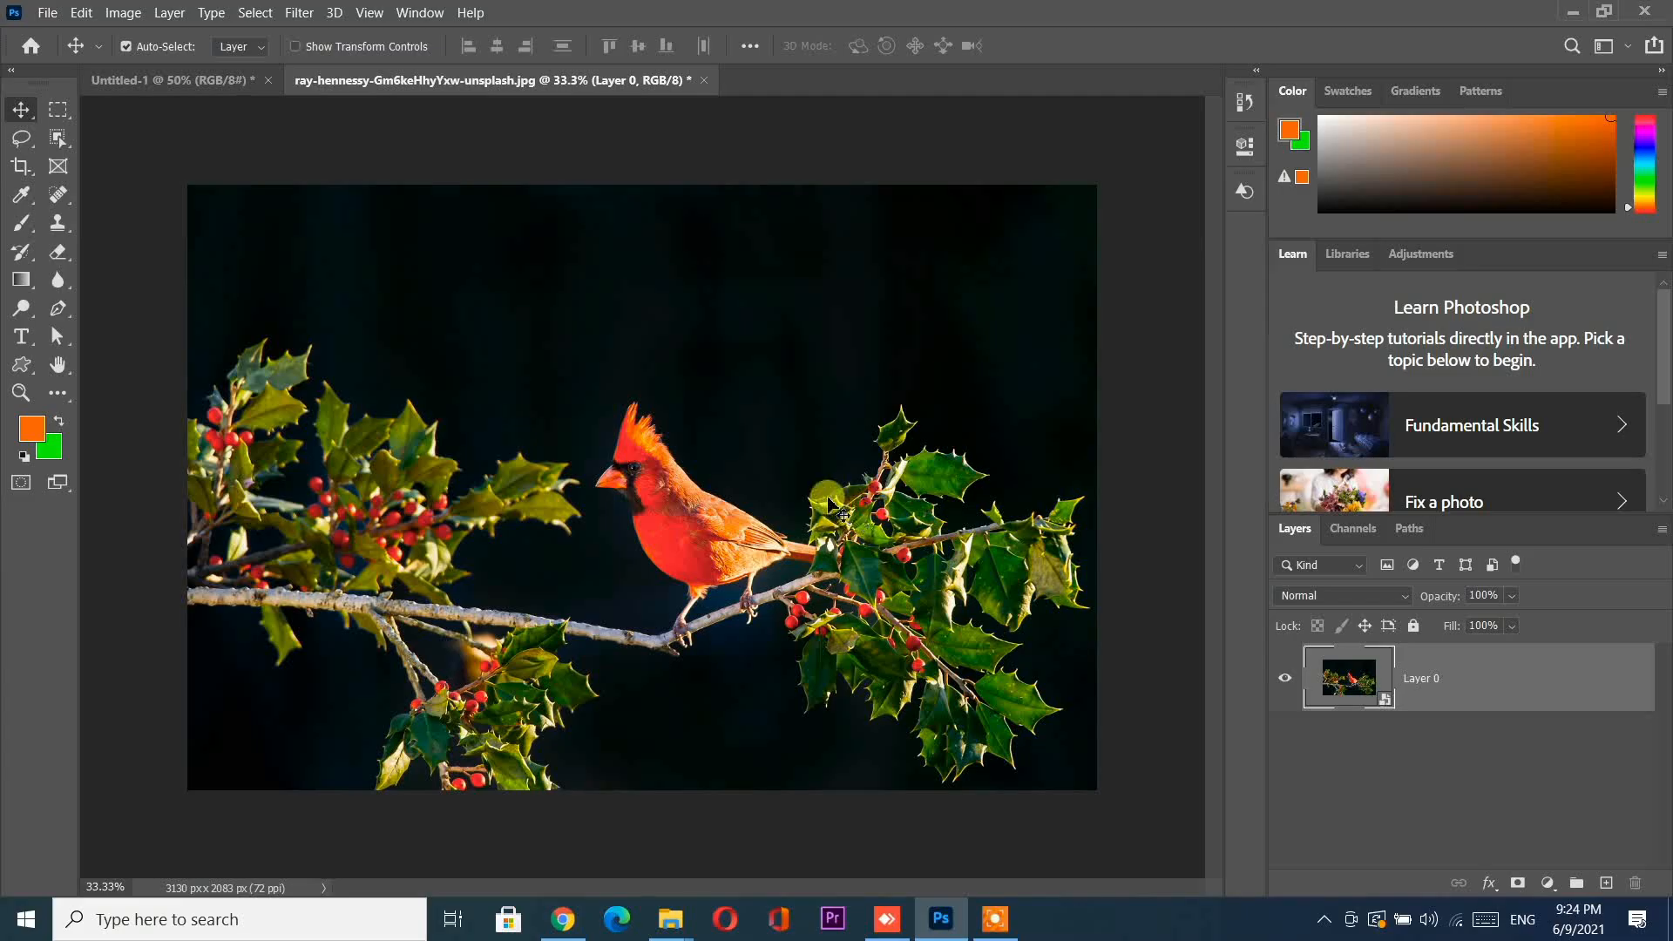
Step: Copy the cardinal smart object into Untitled-1, shrink it to about 3.27% around its centre, and apply the transformation
{"action": "left_click_drag", "start_coordinate": [635, 422], "coordinate": [571, 473]}
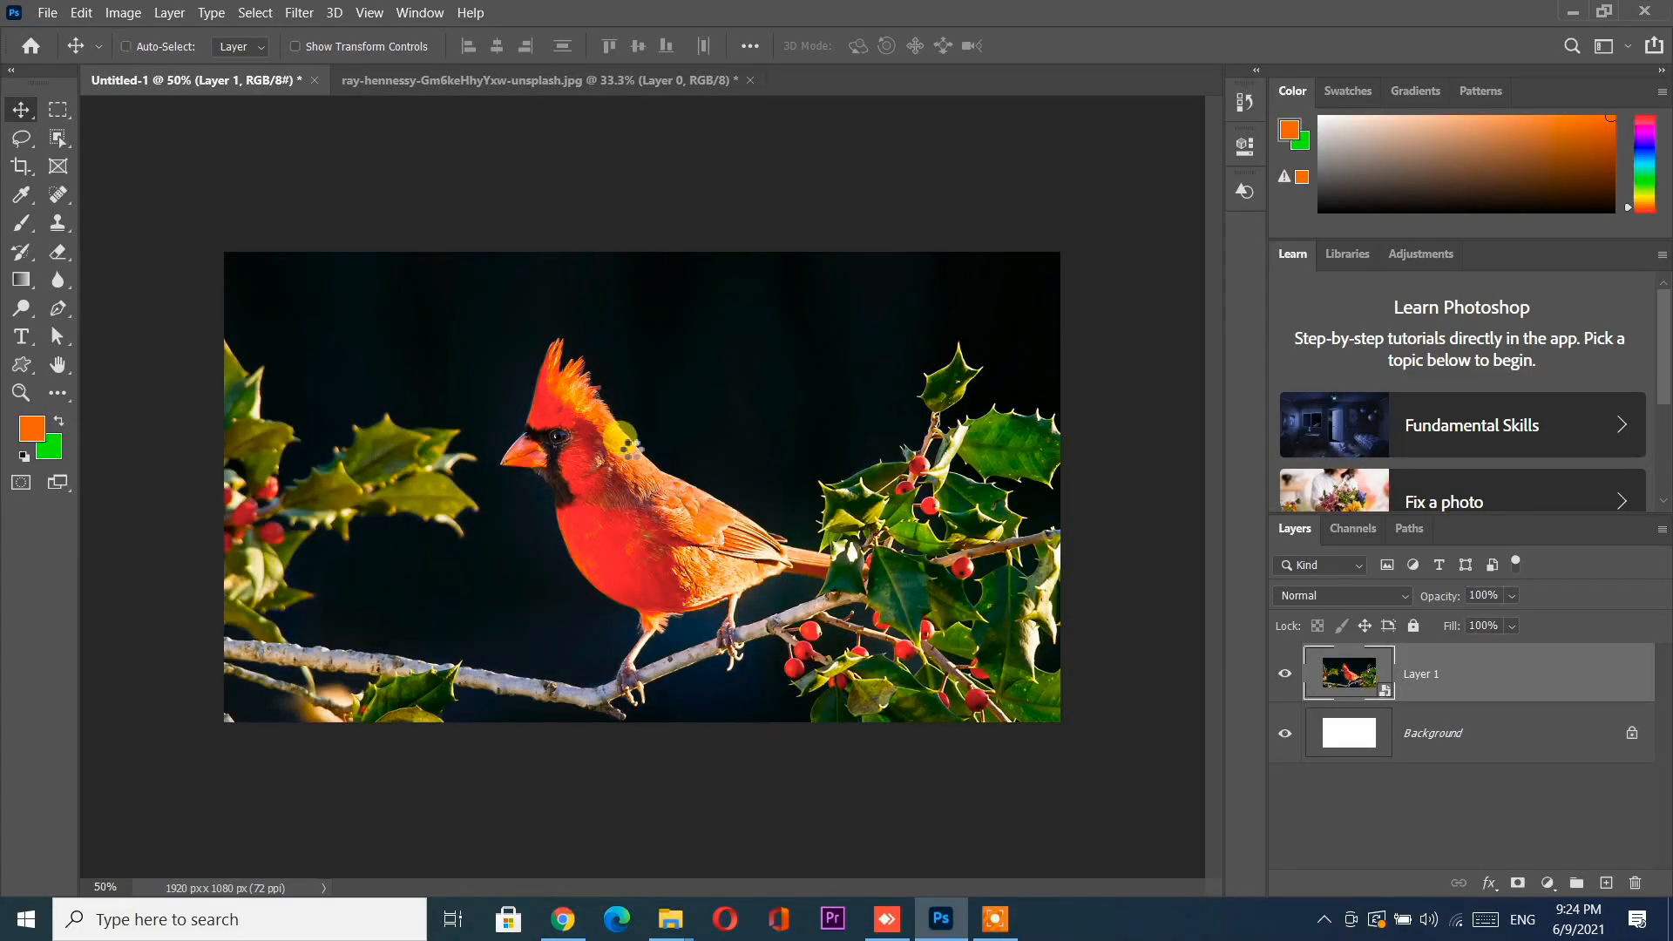
{"action": "key", "text": "ctrl+t"}
{"action": "key", "text": "ctrl+0"}
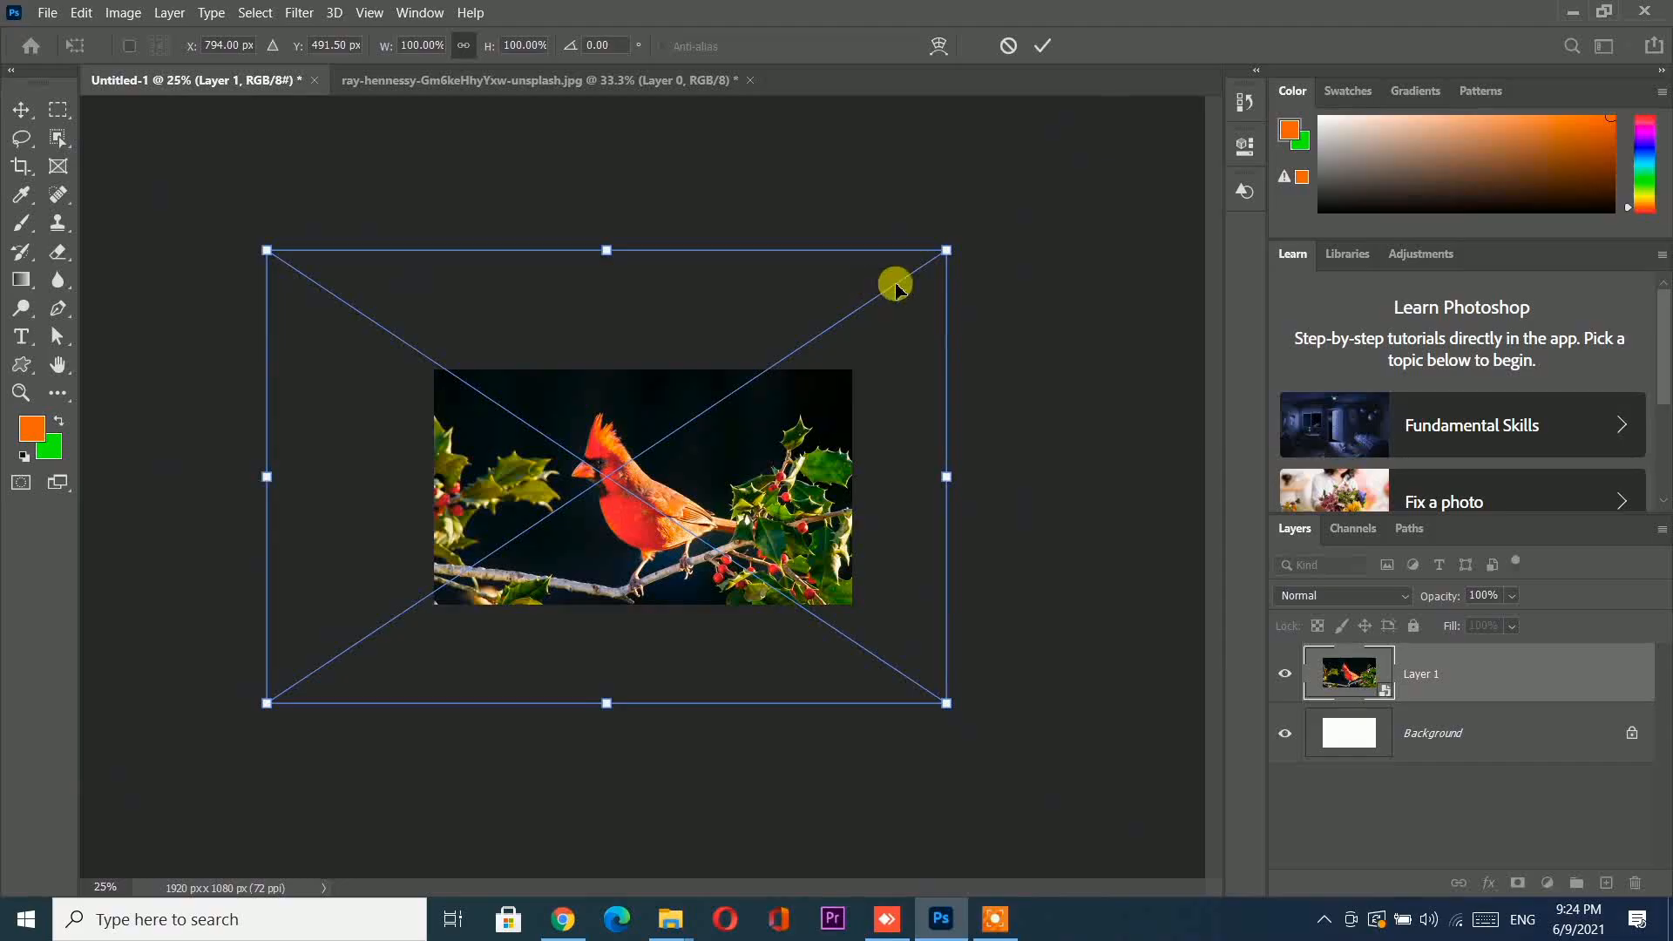
{"action": "left_click_drag", "start_coordinate": [947, 250], "coordinate": [633, 465]}
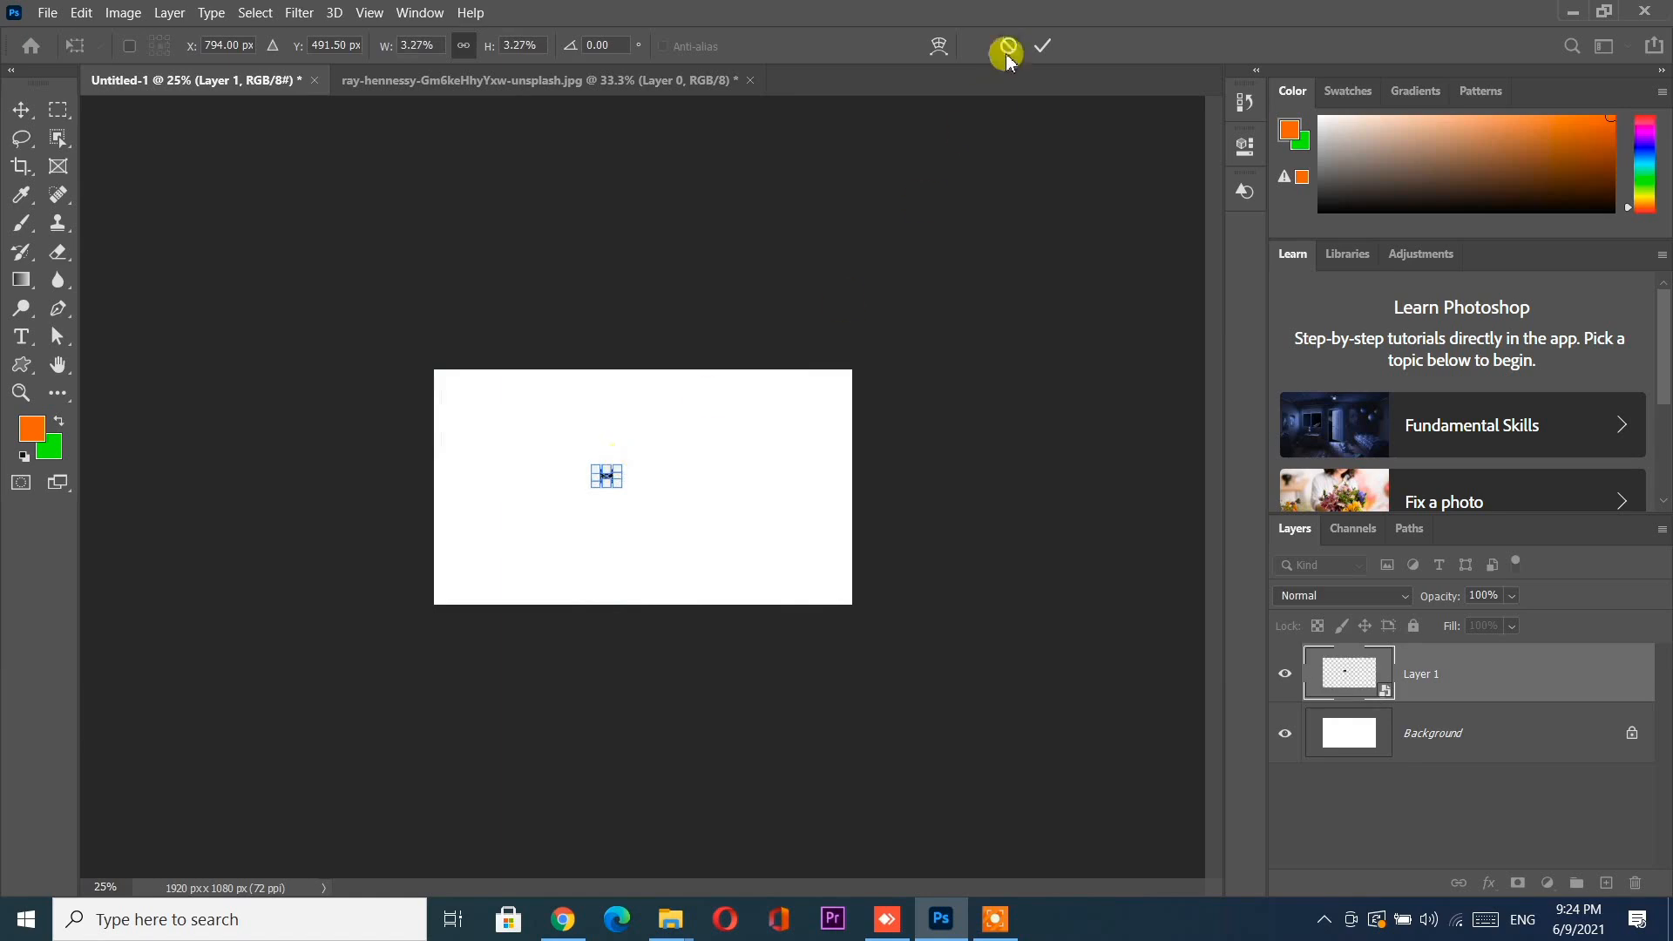
{"action": "left_click", "coordinate": [1042, 45]}
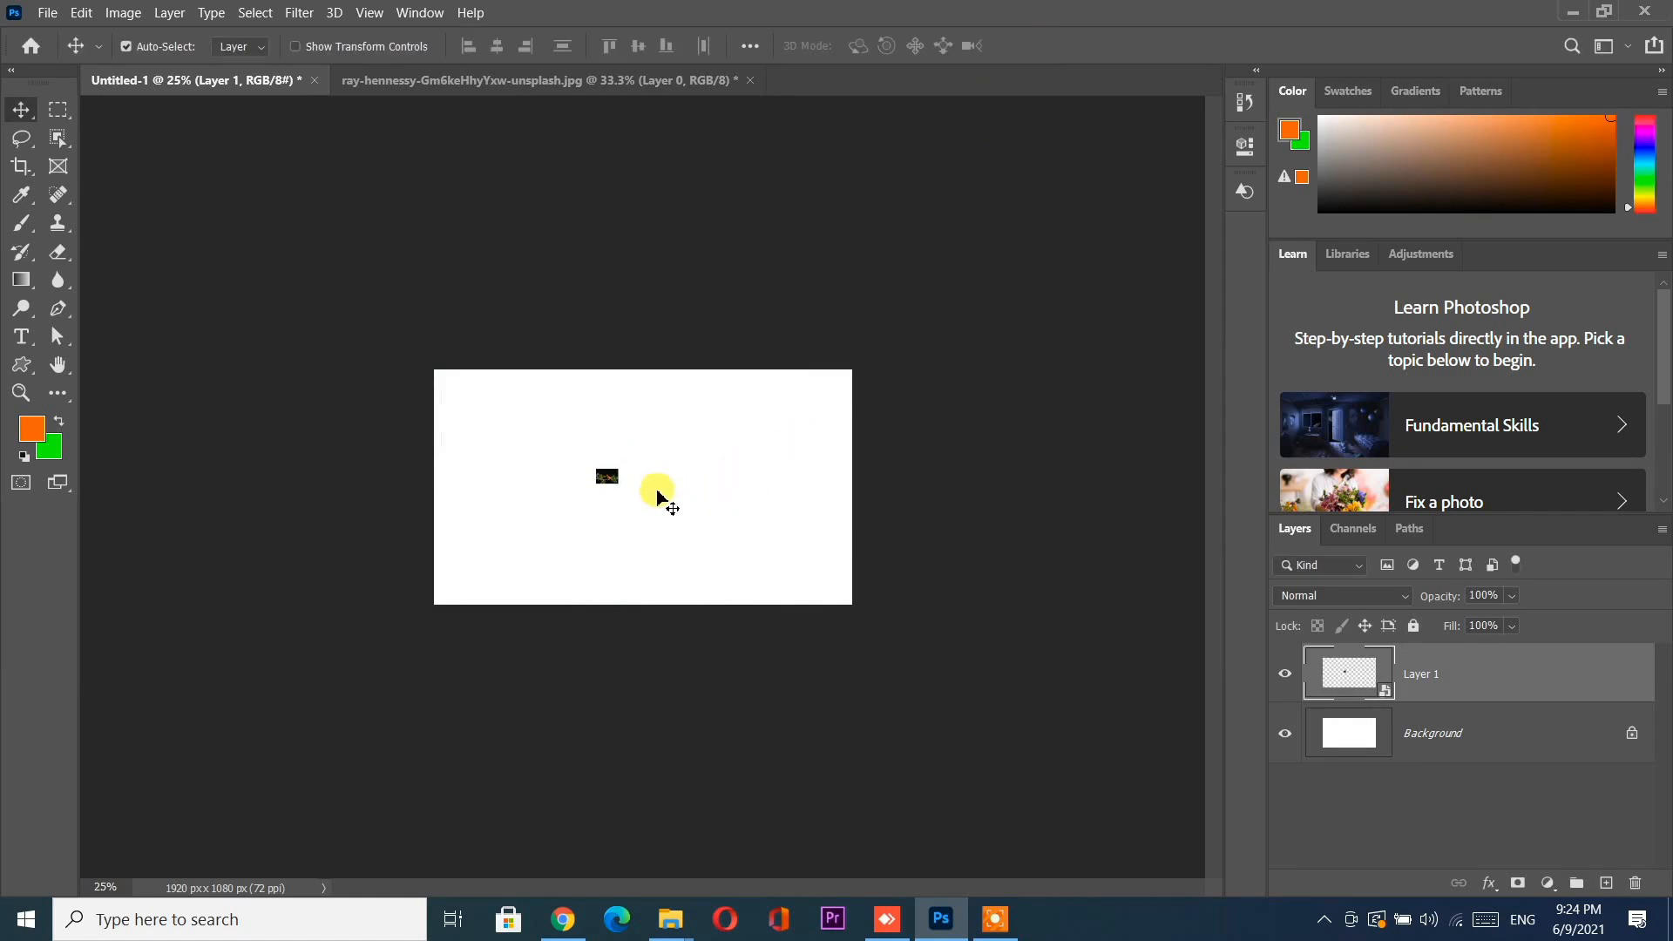
Step: Enlarge the tiny cardinal smart object until it nearly fills the canvas height, and apply the transformation
{"action": "scroll", "coordinate": [657, 498], "scroll_direction": "up", "scroll_amount": 10}
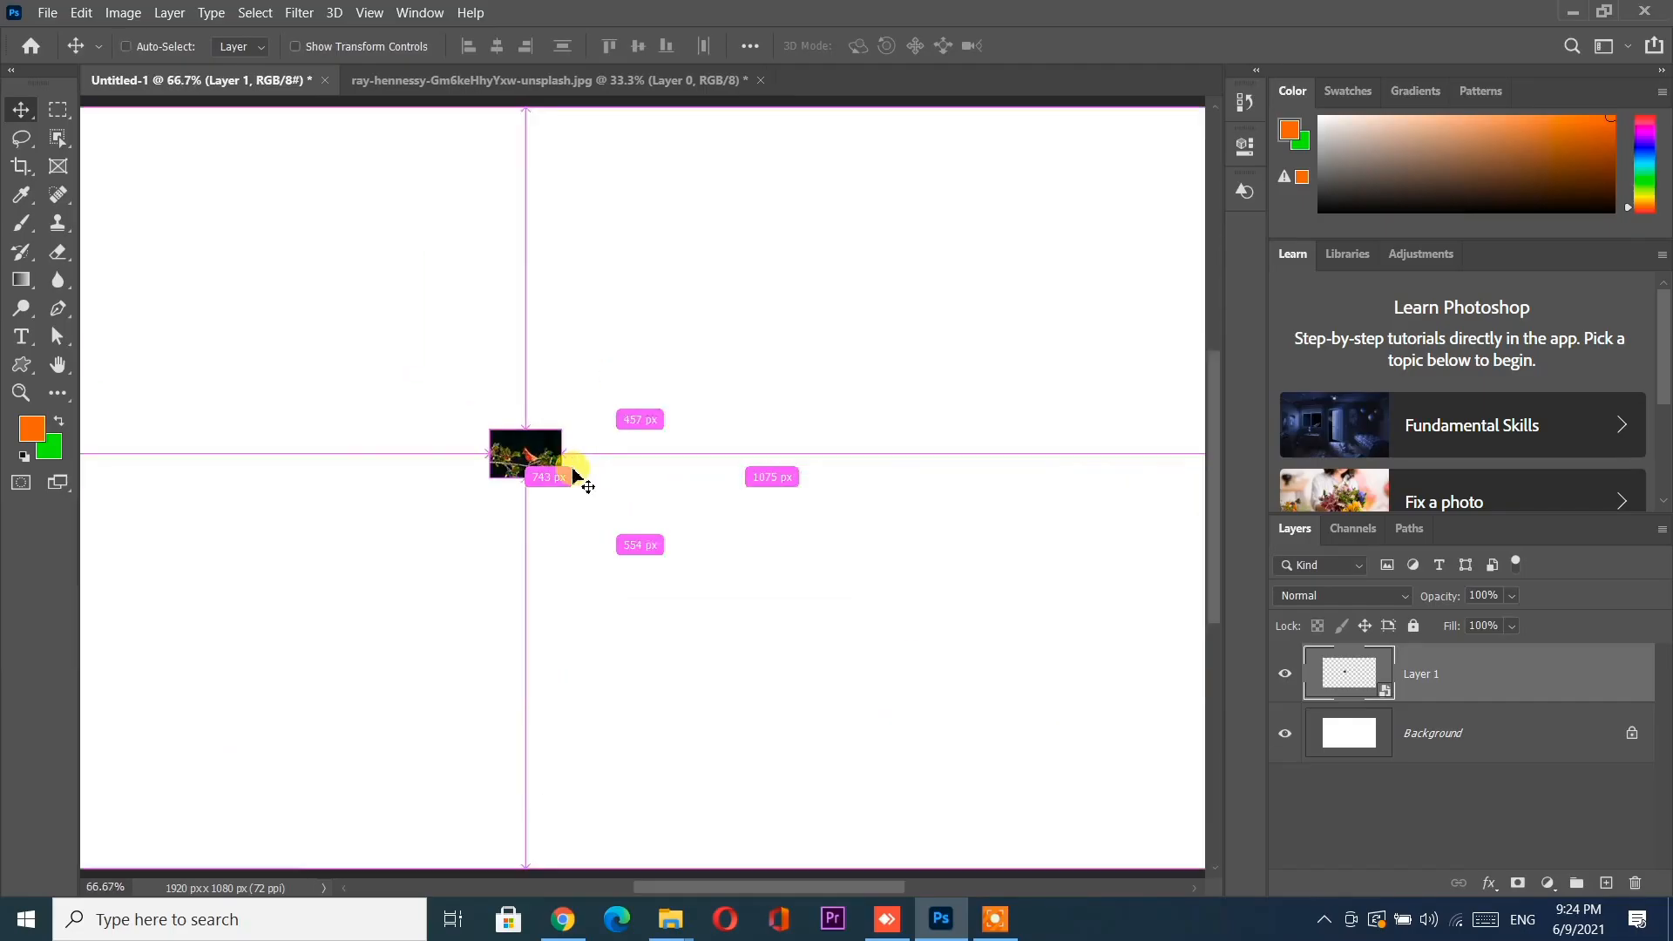
{"action": "left_click_drag", "start_coordinate": [541, 470], "coordinate": [723, 522]}
{"action": "scroll", "coordinate": [720, 521], "scroll_direction": "down", "scroll_amount": 5}
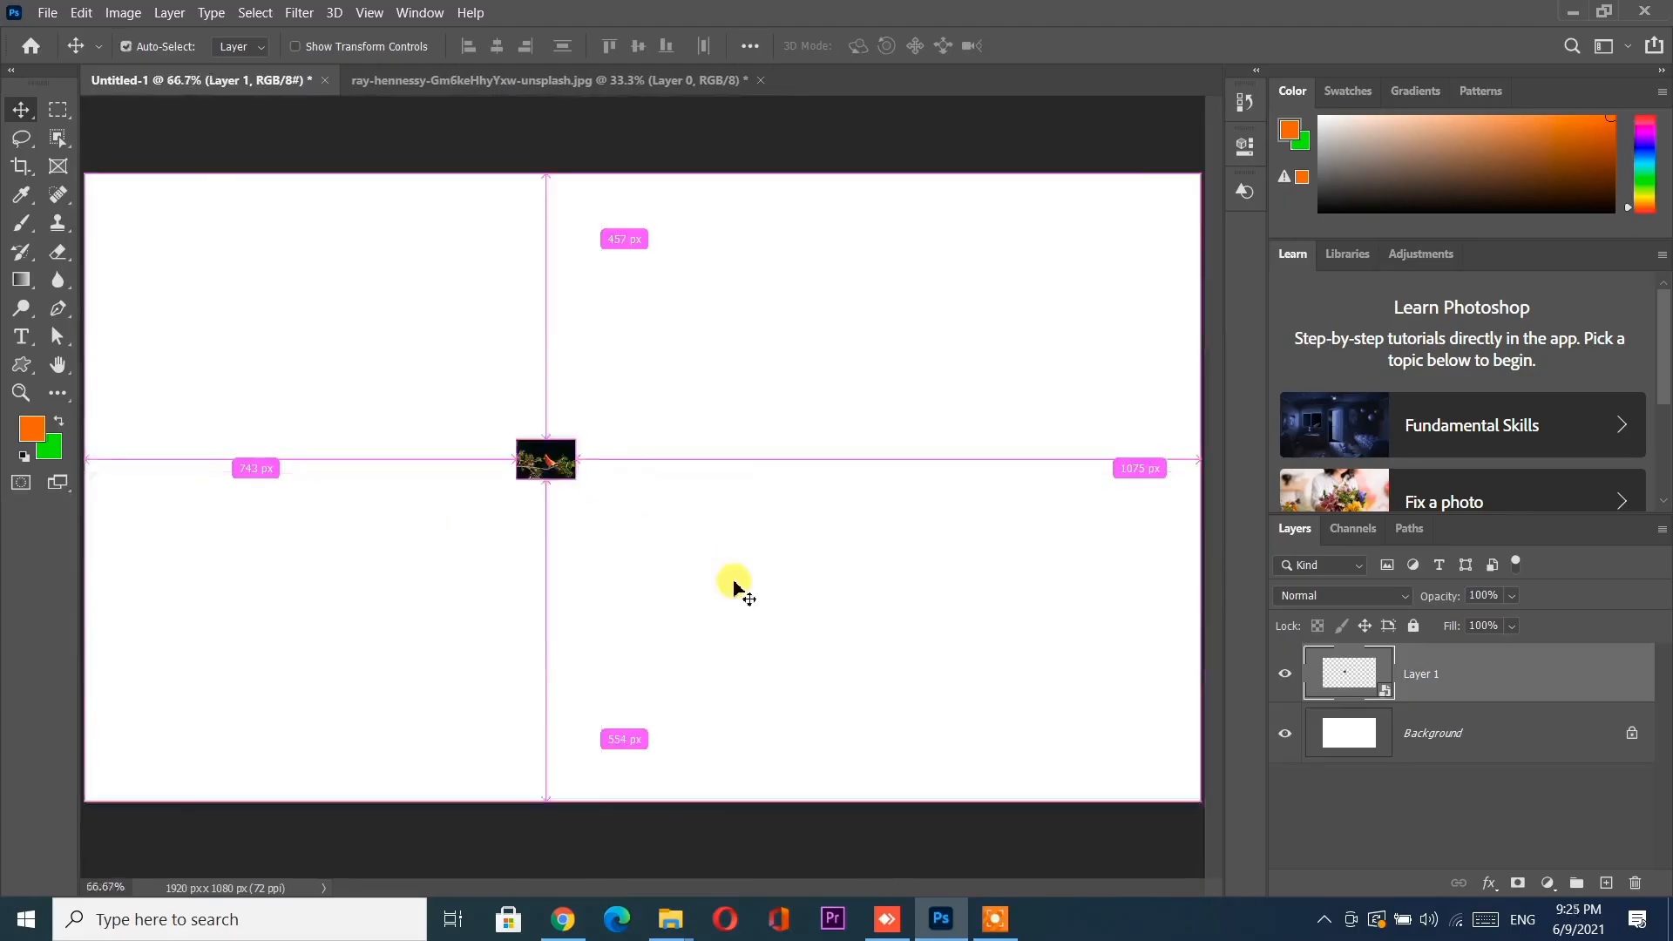
{"action": "key", "text": "ctrl+t"}
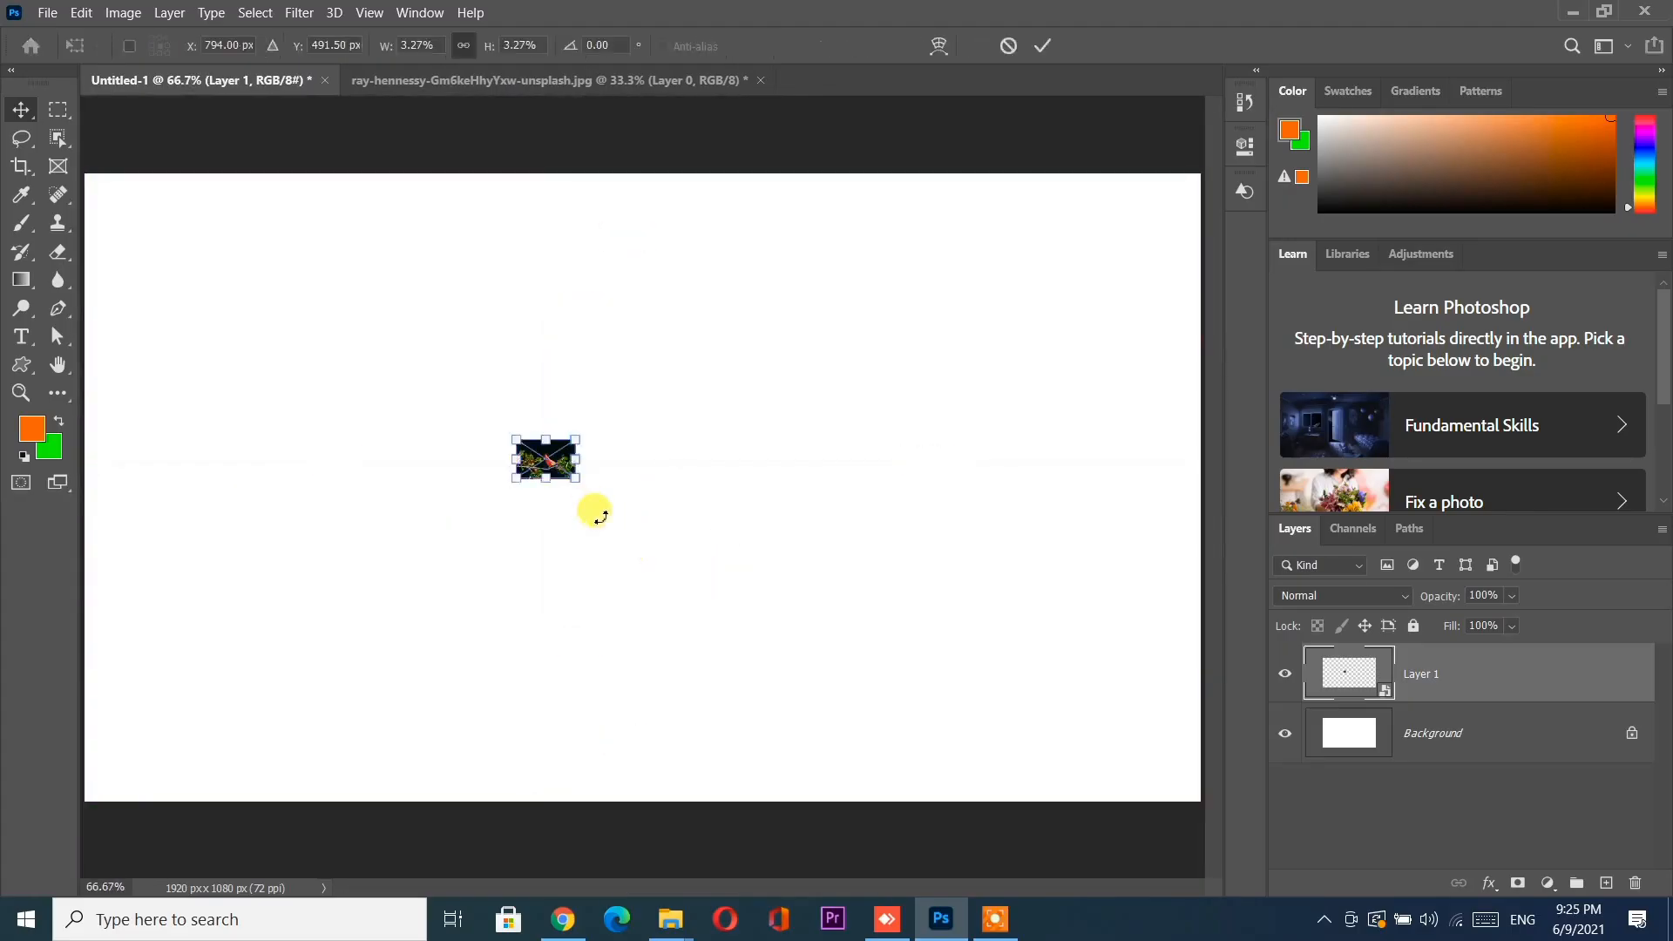
{"action": "left_click_drag", "start_coordinate": [576, 476], "coordinate": [993, 665]}
{"action": "key", "text": "Return"}
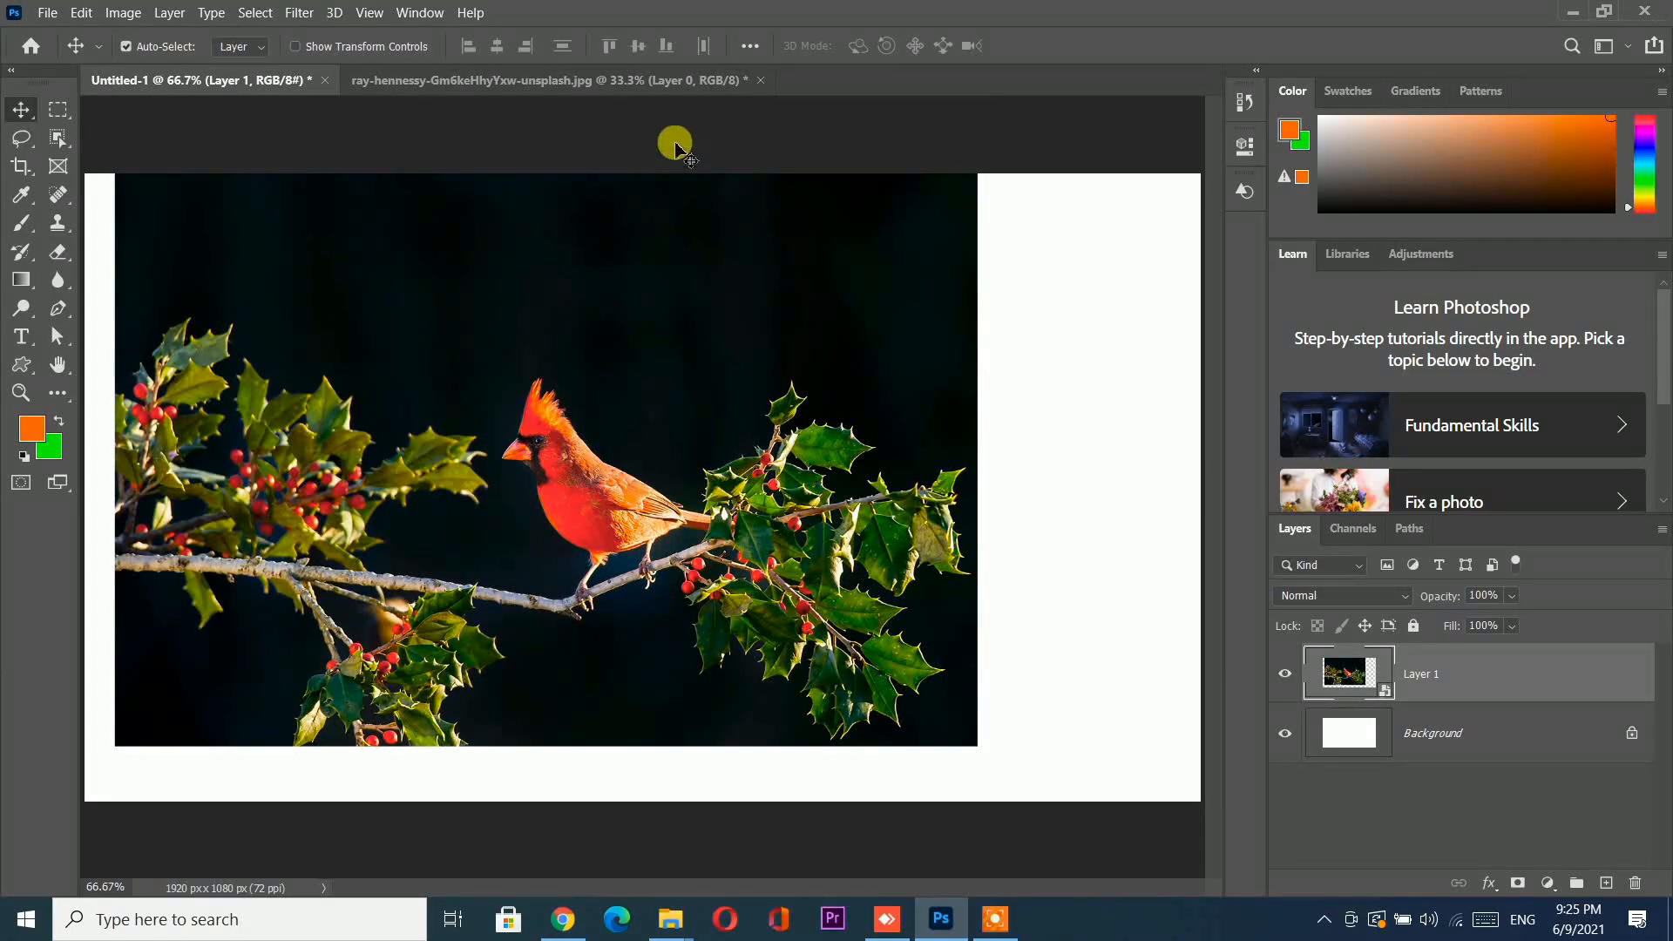
Step: Centre the enlarged cardinal smart object on the white canvas of Untitled-1
{"action": "left_click", "coordinate": [579, 78]}
{"action": "left_click_drag", "start_coordinate": [363, 66], "coordinate": [374, 235]}
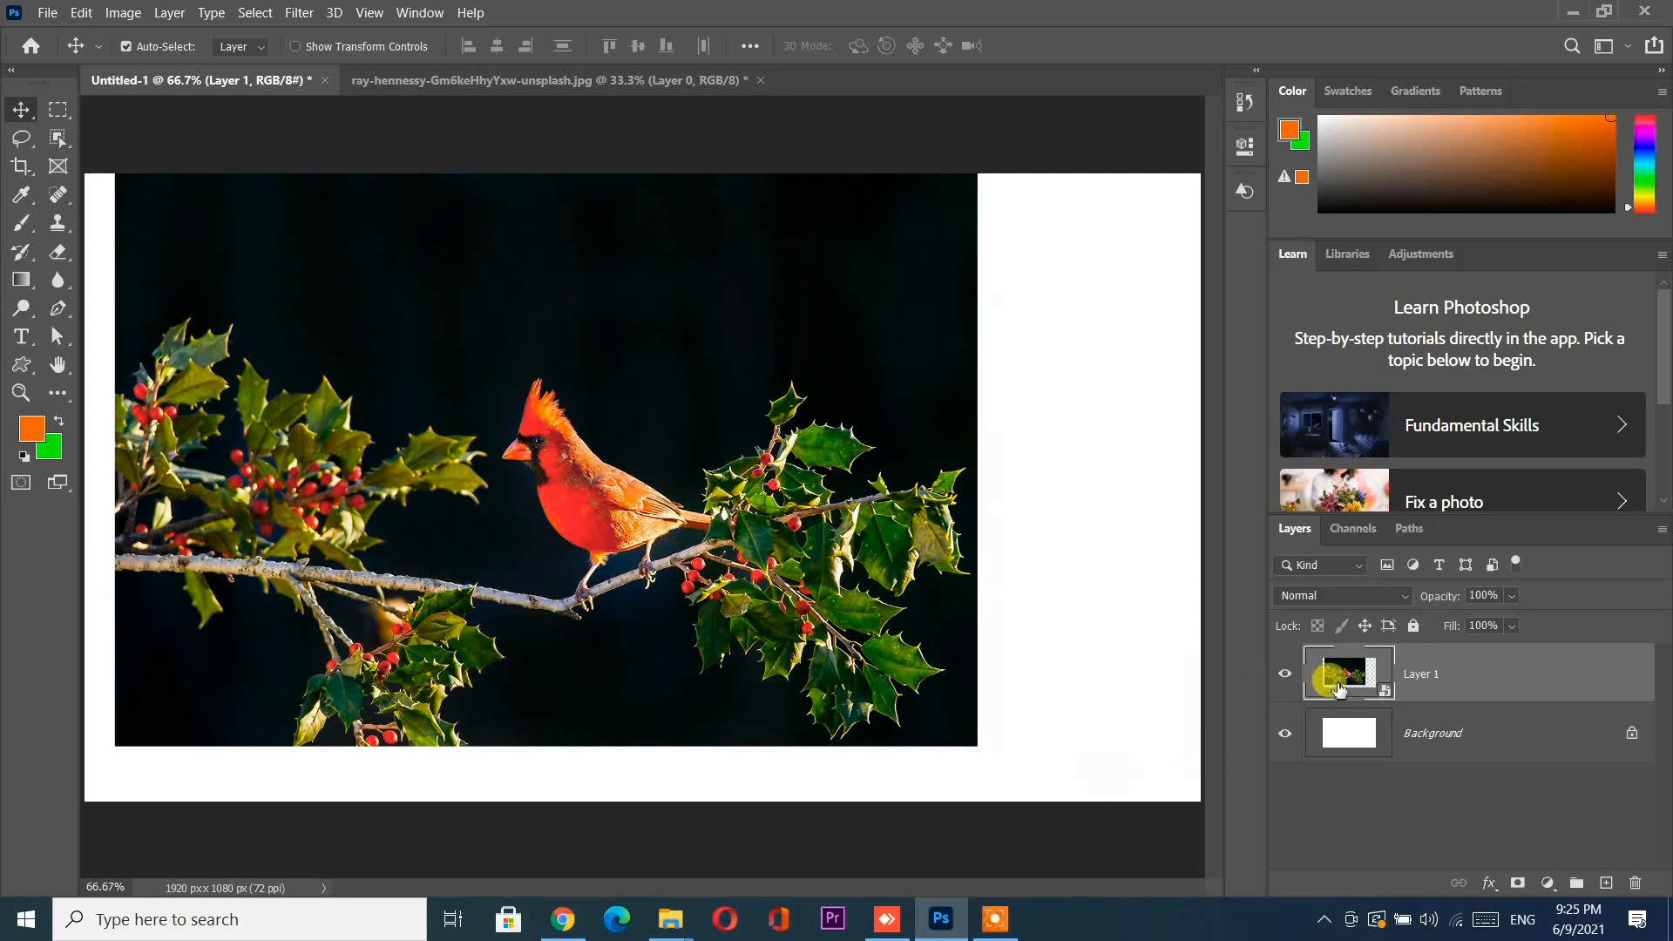
{"action": "left_click_drag", "start_coordinate": [586, 462], "coordinate": [688, 497]}
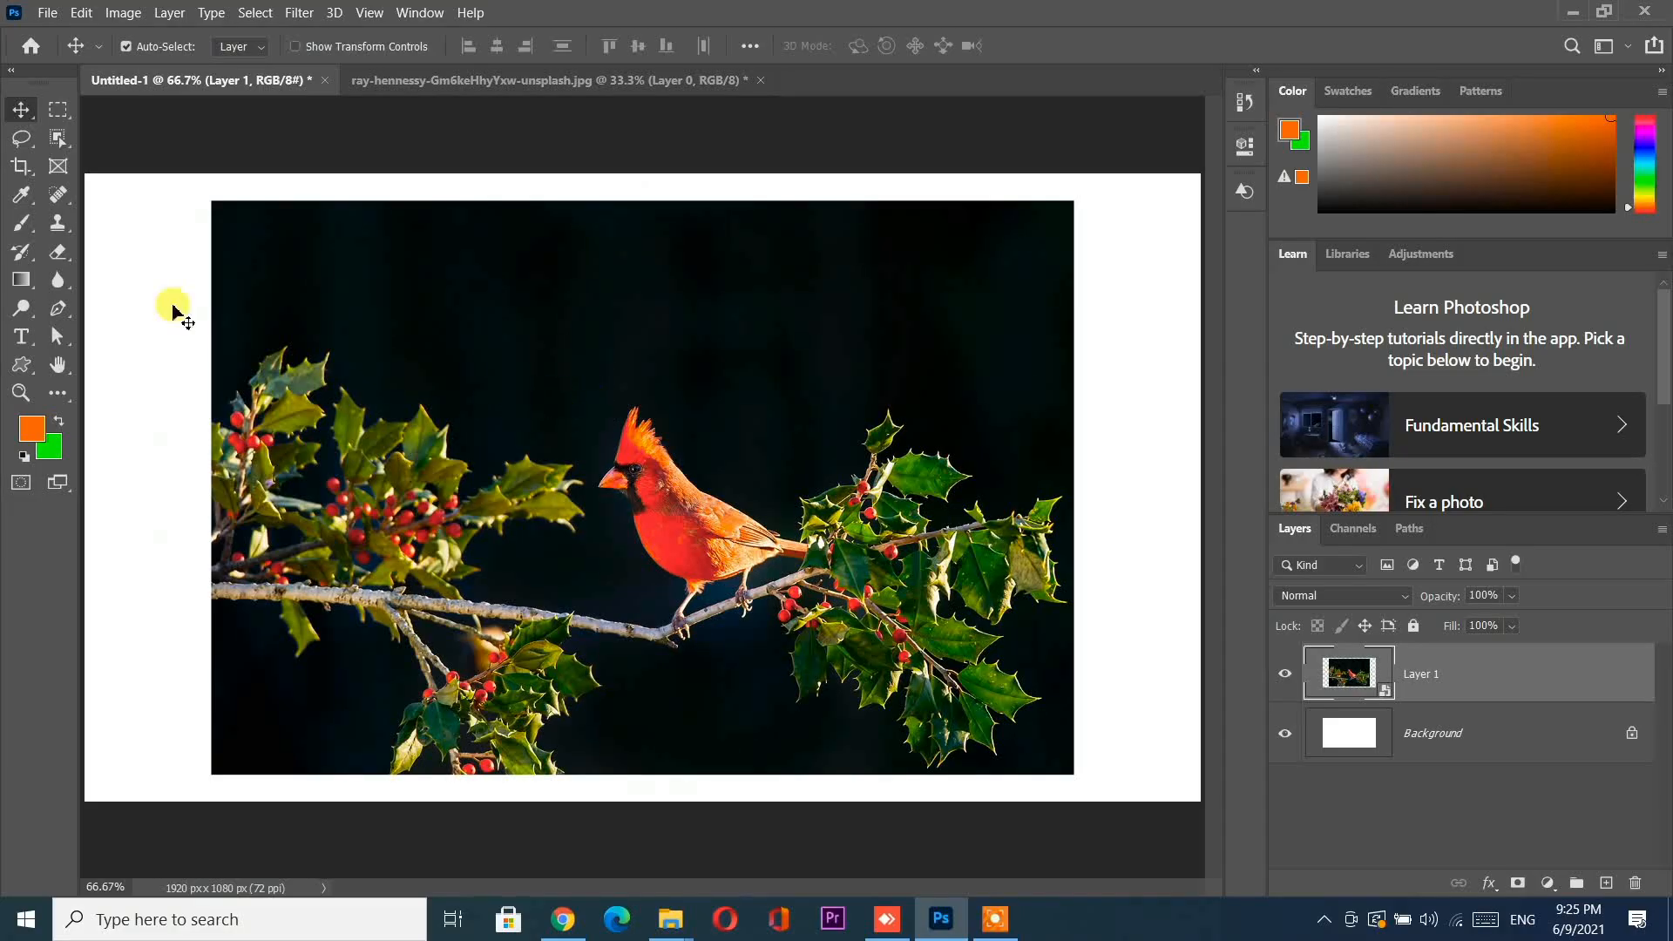
Step: Examine the file formats offered for saving Untitled-1 on the computer, and leave without saving
{"action": "left_click", "coordinate": [48, 12]}
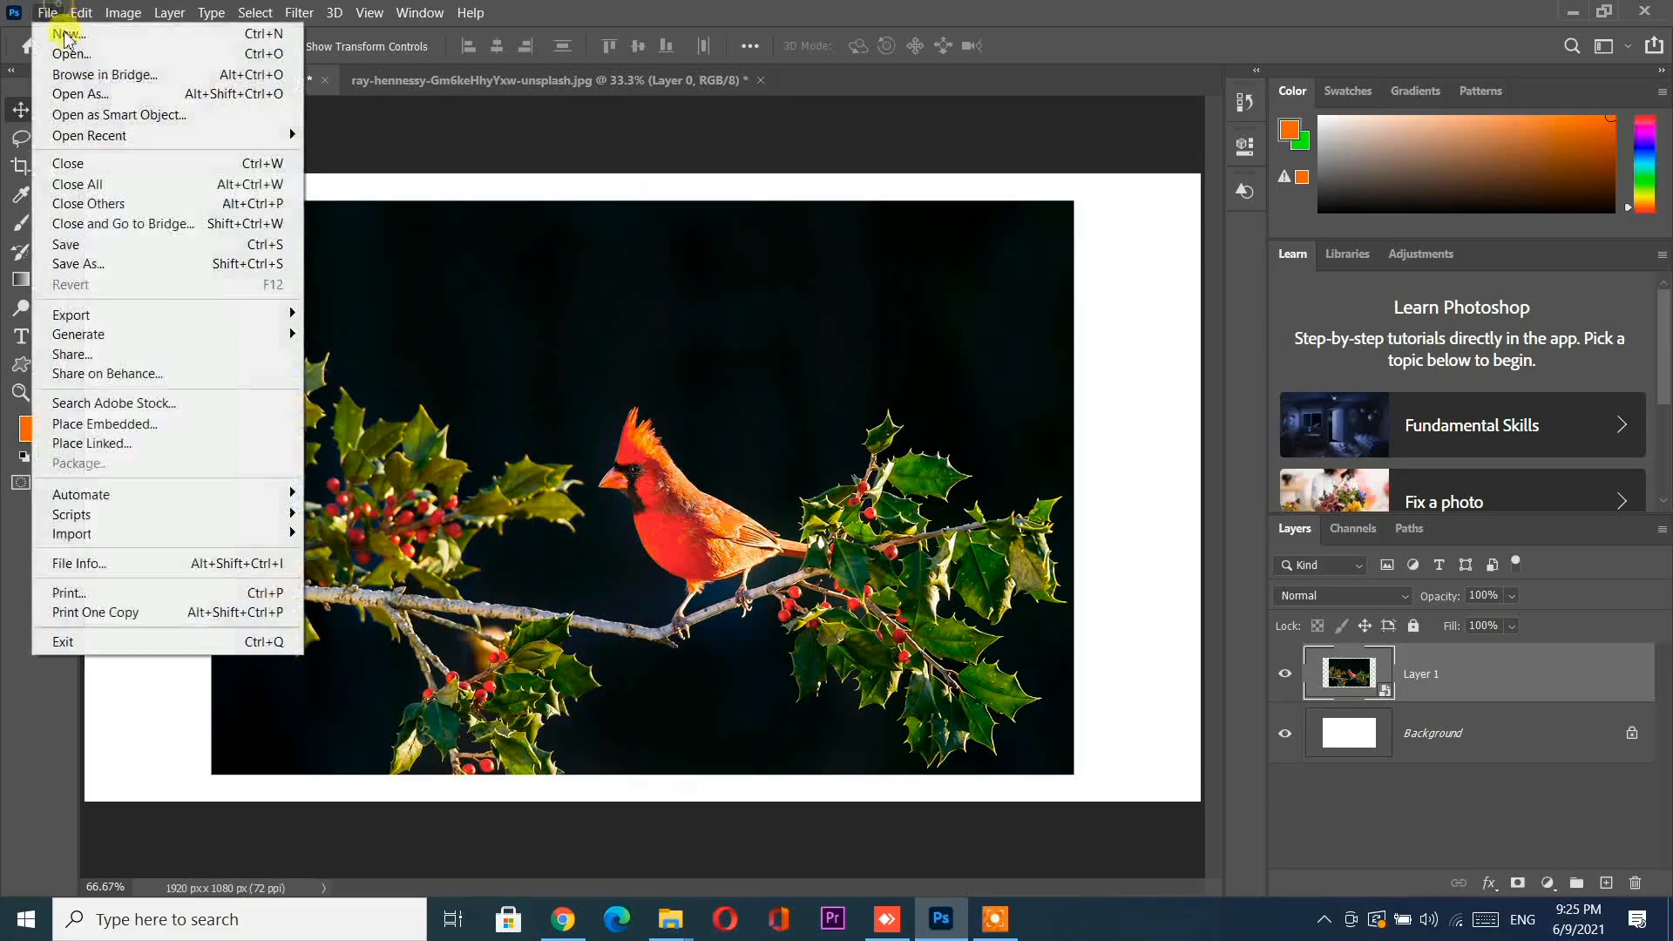
{"action": "left_click", "coordinate": [131, 248]}
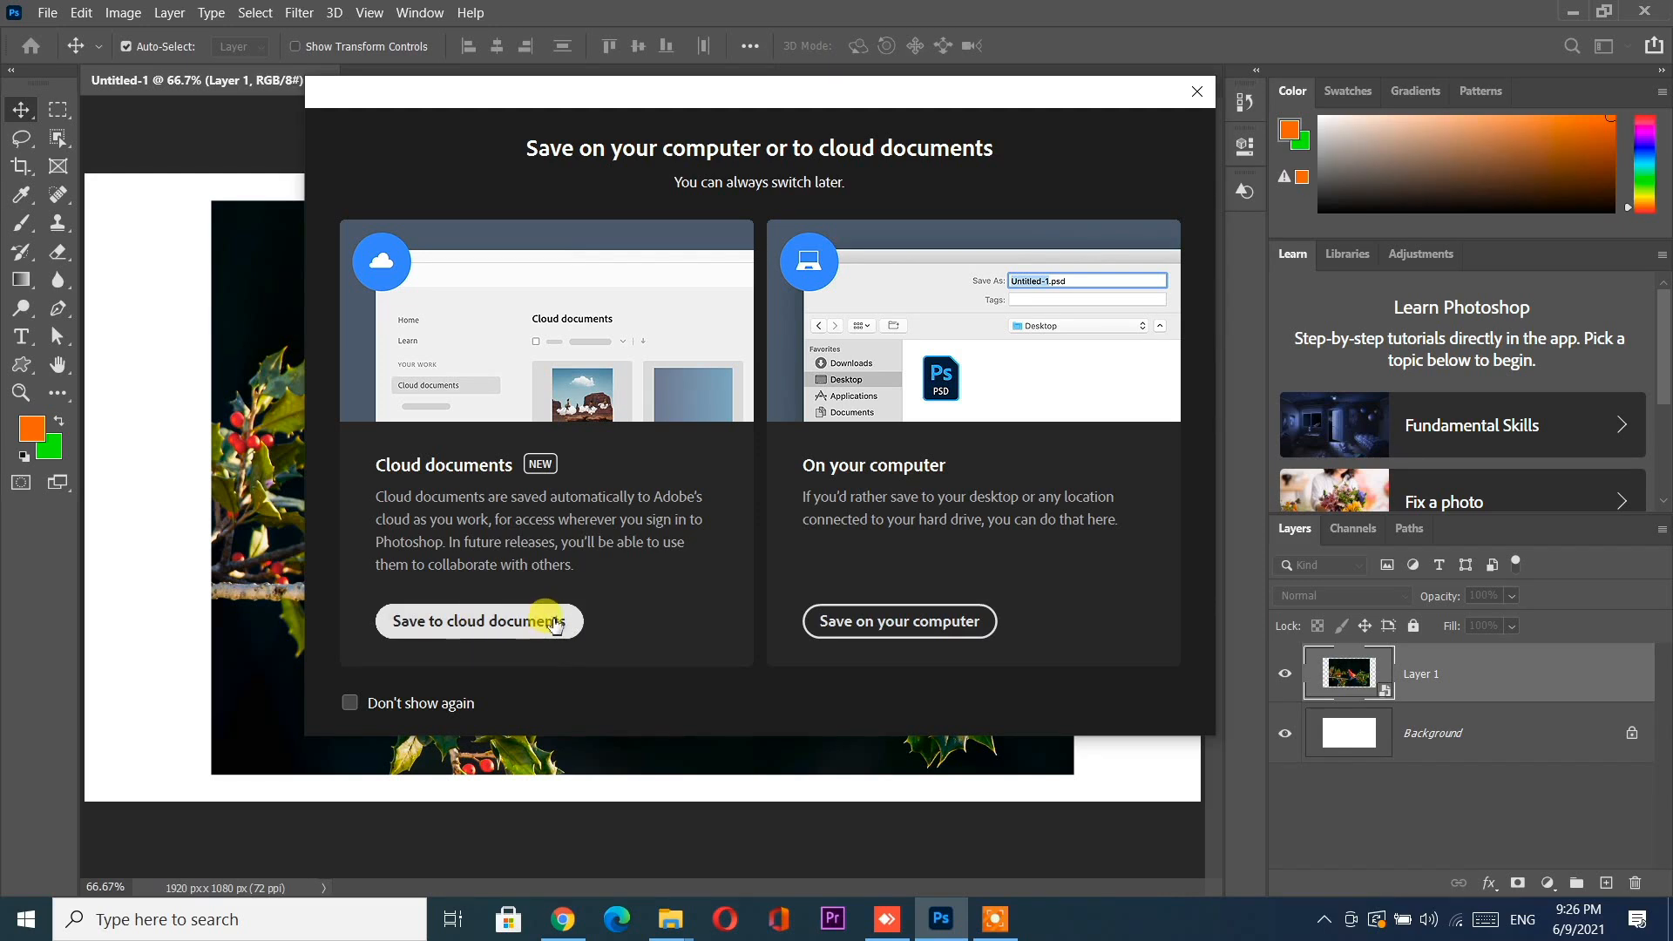
{"action": "left_click", "coordinate": [874, 623]}
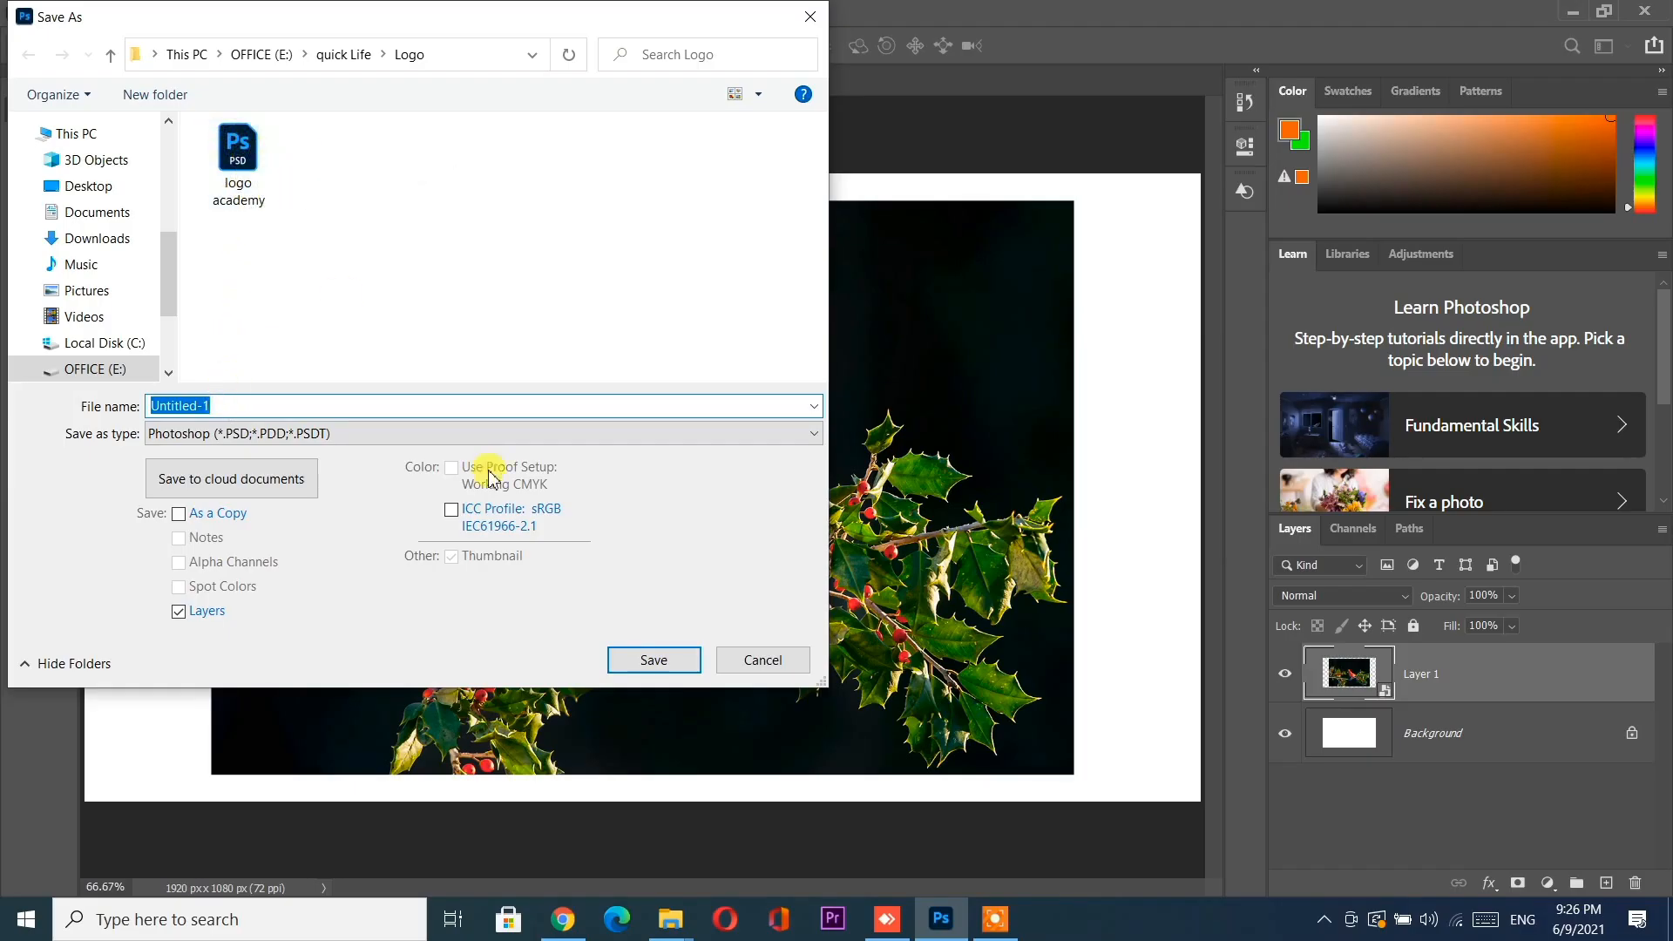
{"action": "left_click", "coordinate": [305, 433]}
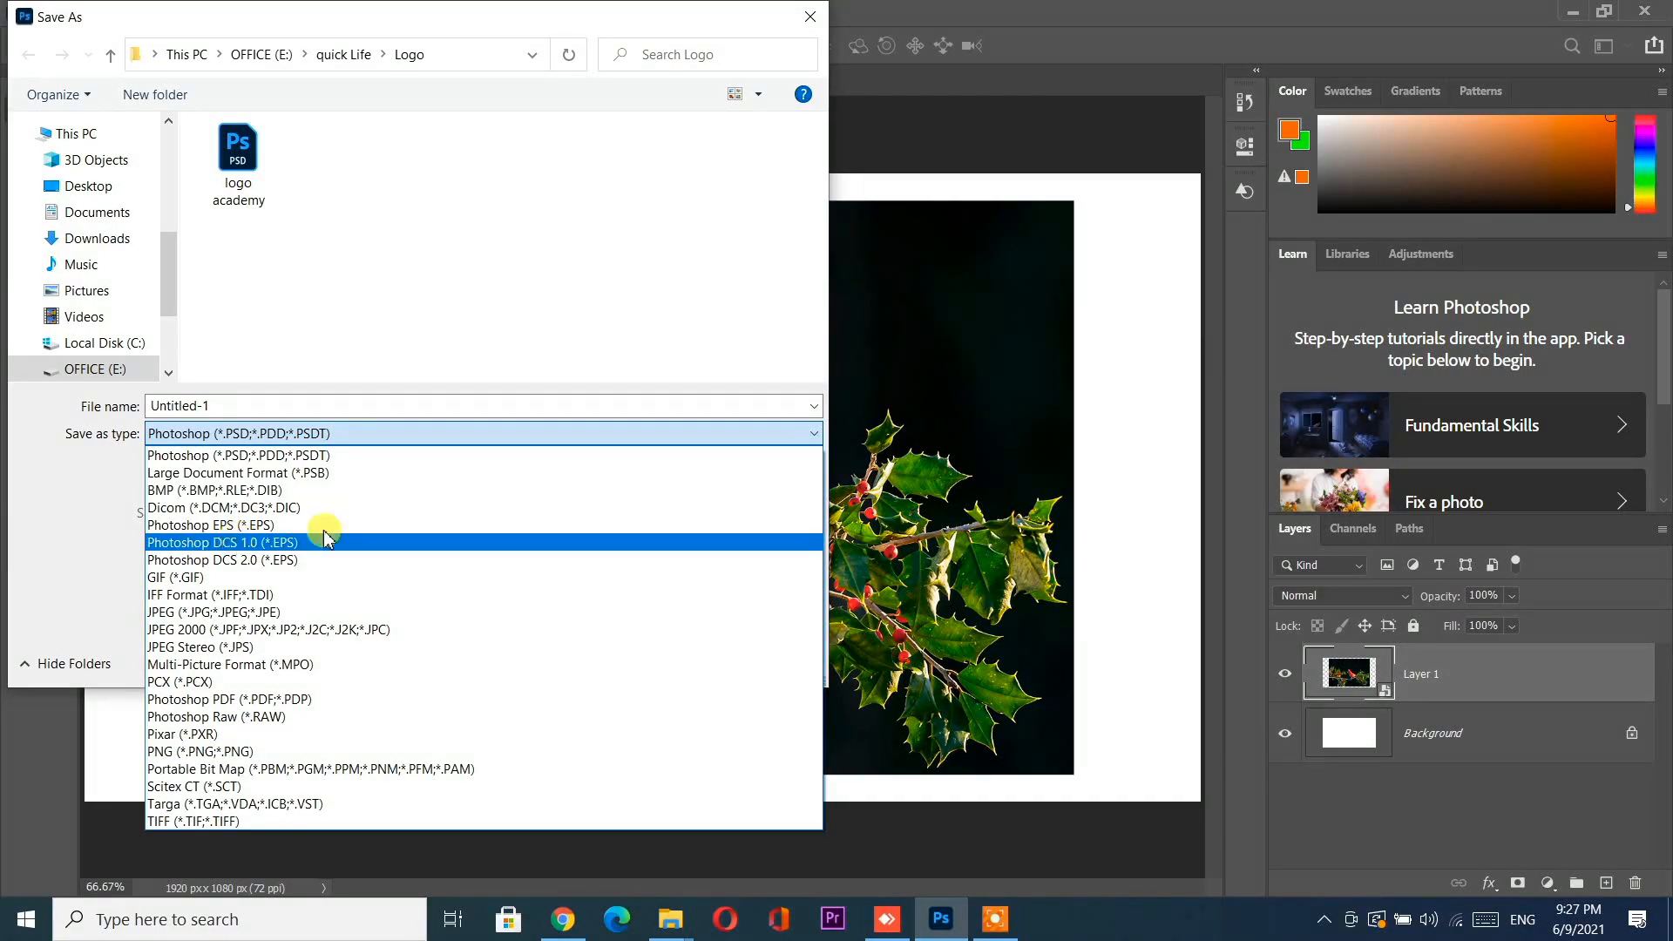
{"action": "left_click", "coordinate": [812, 11]}
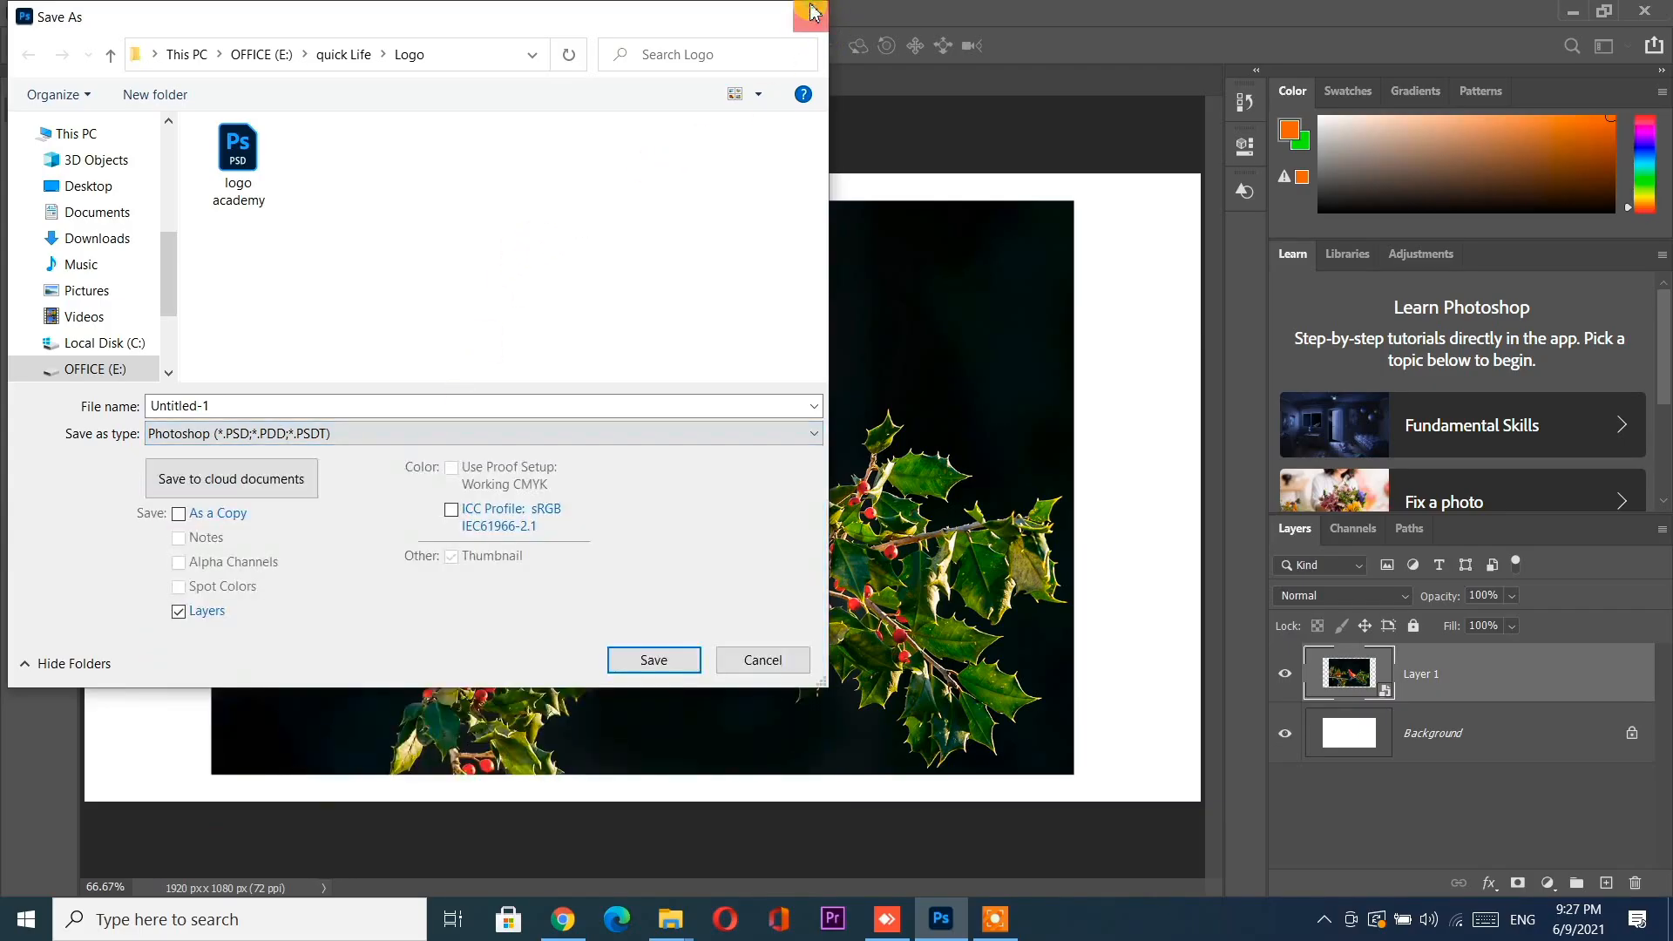
{"action": "left_click", "coordinate": [810, 10]}
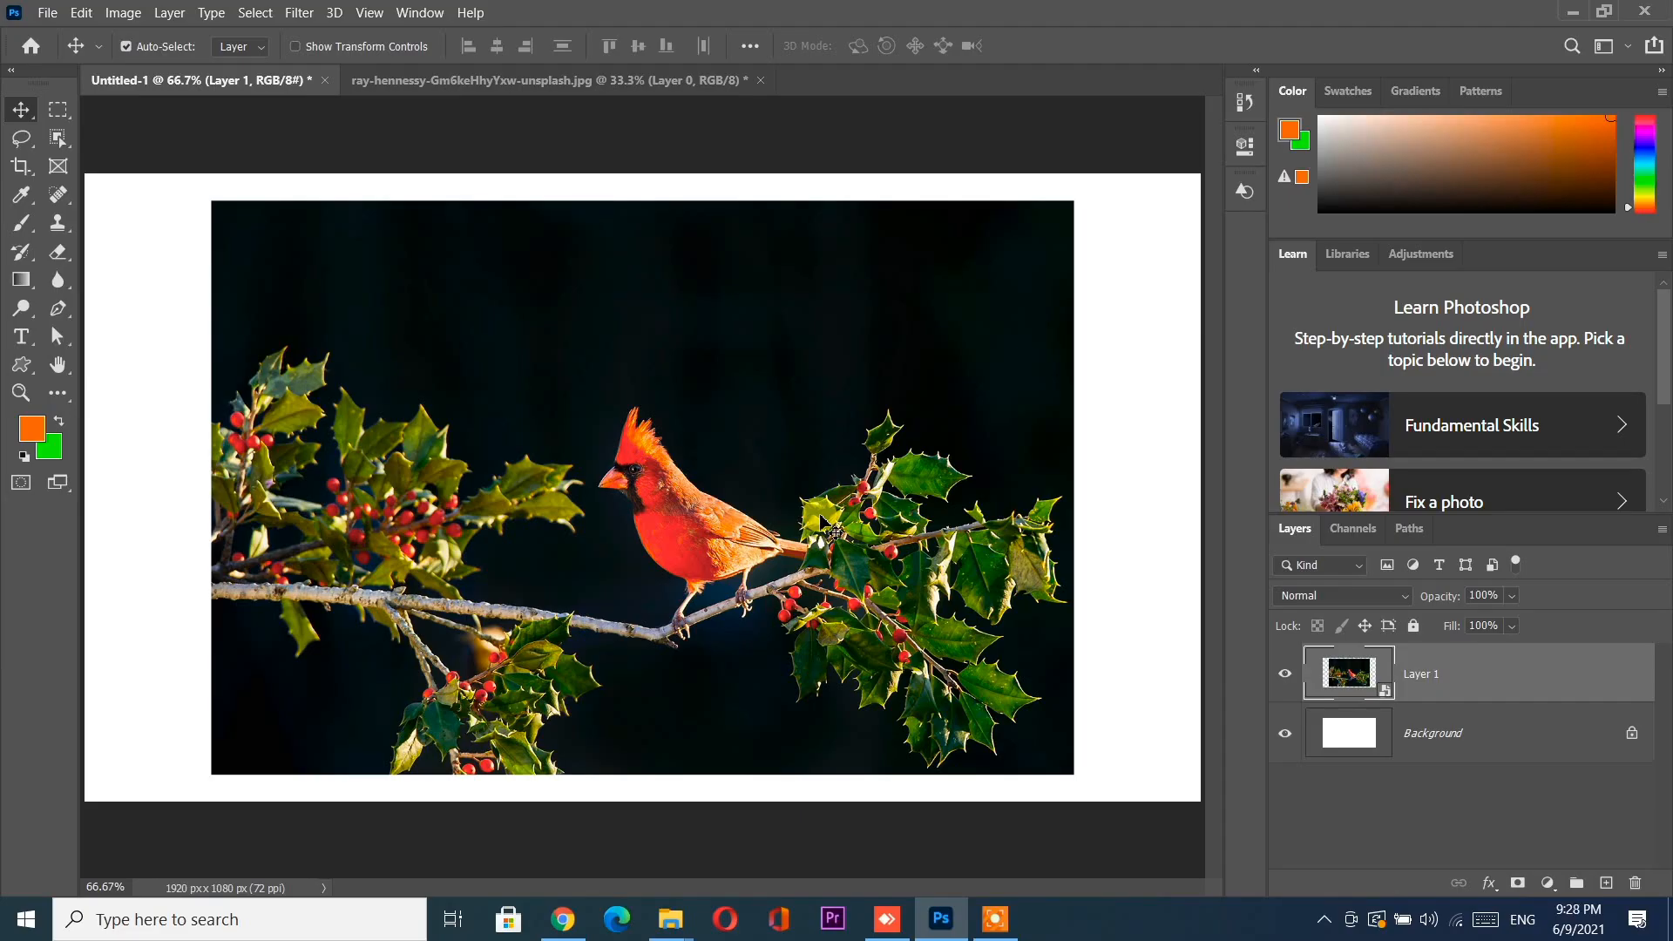
Step: Move the cardinal layer partly off the canvas's left edge, leaving roughly the right half of the canvas blank
{"action": "left_click", "coordinate": [1342, 675]}
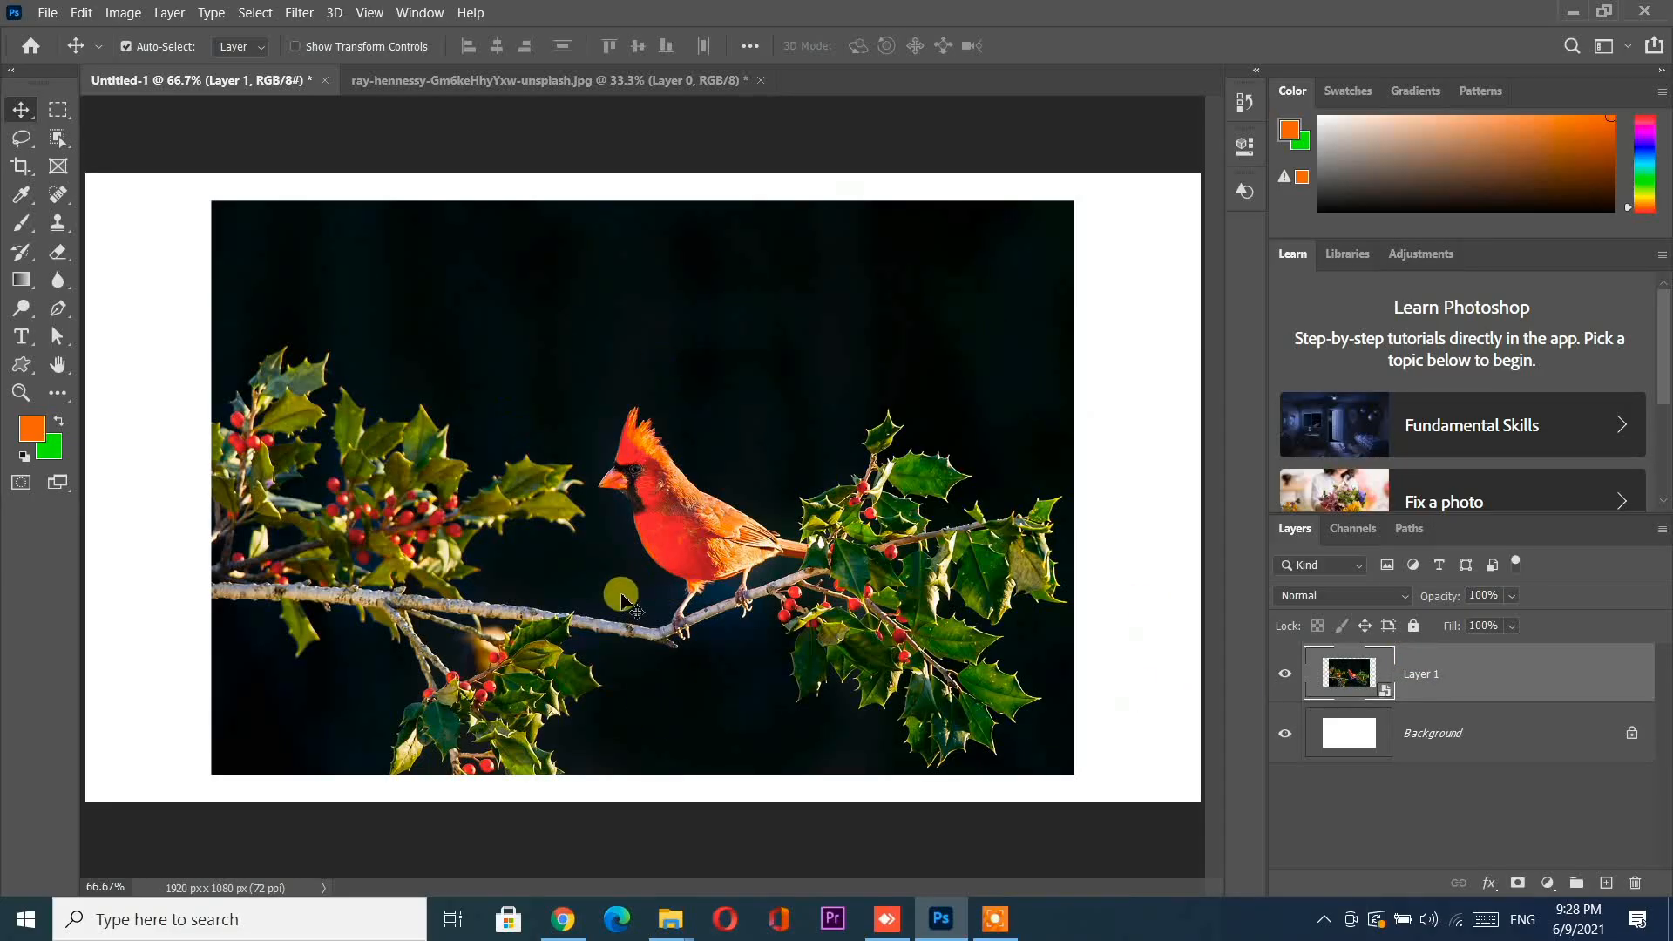
{"action": "left_click_drag", "start_coordinate": [732, 519], "coordinate": [396, 503]}
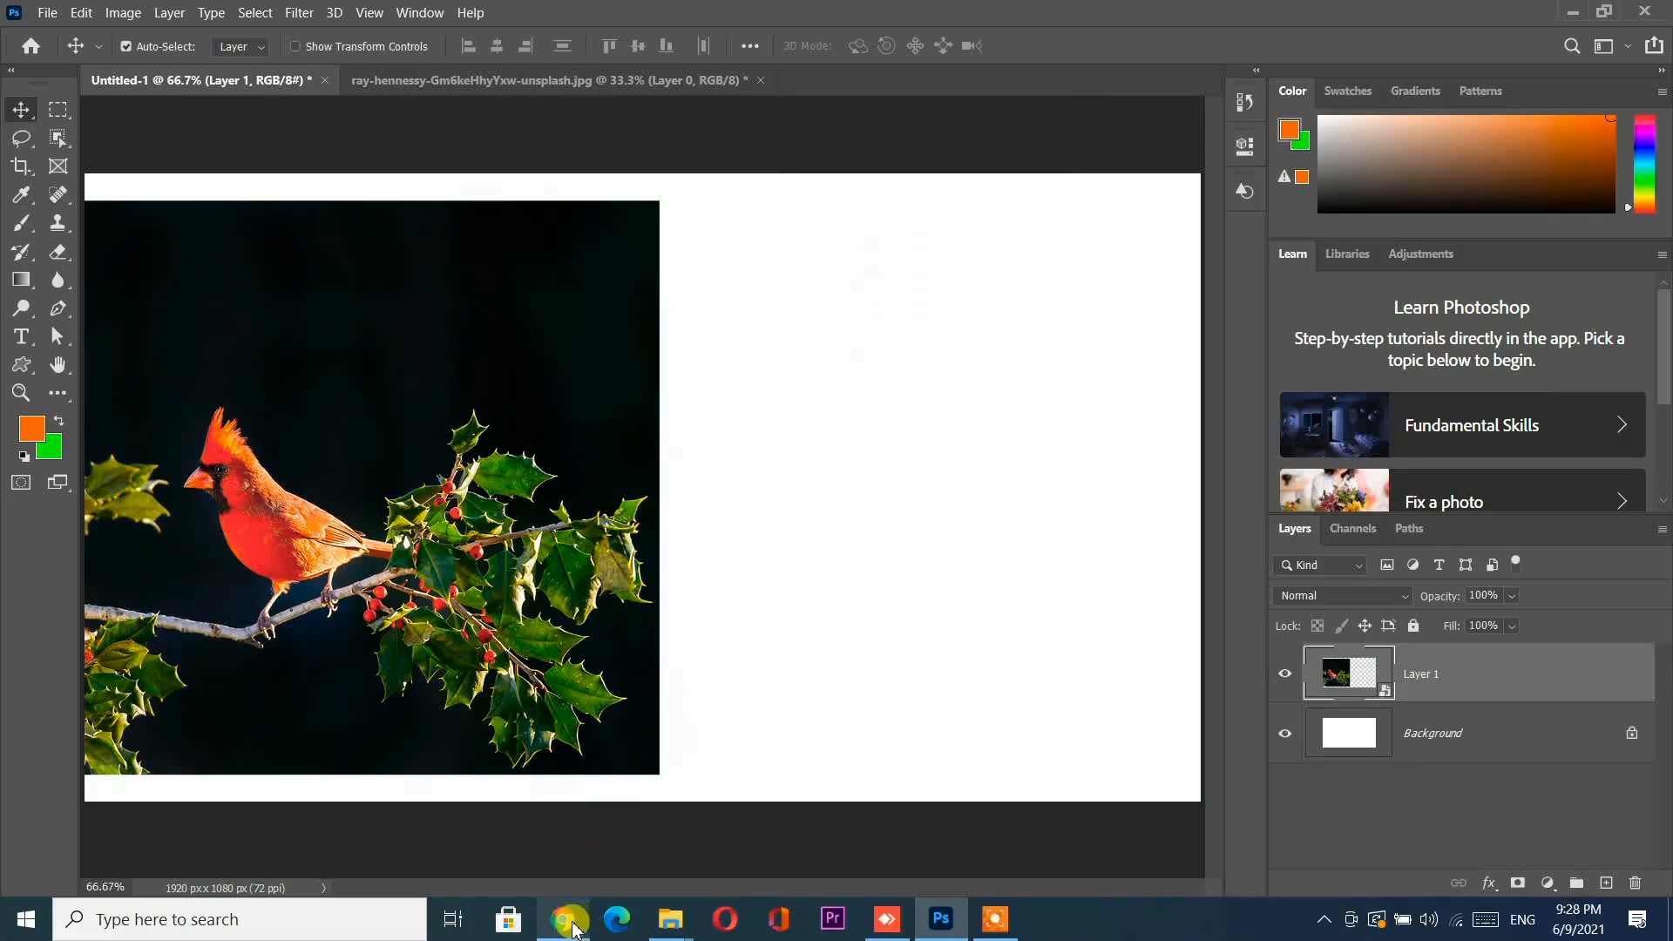
{"action": "left_click", "coordinate": [563, 918]}
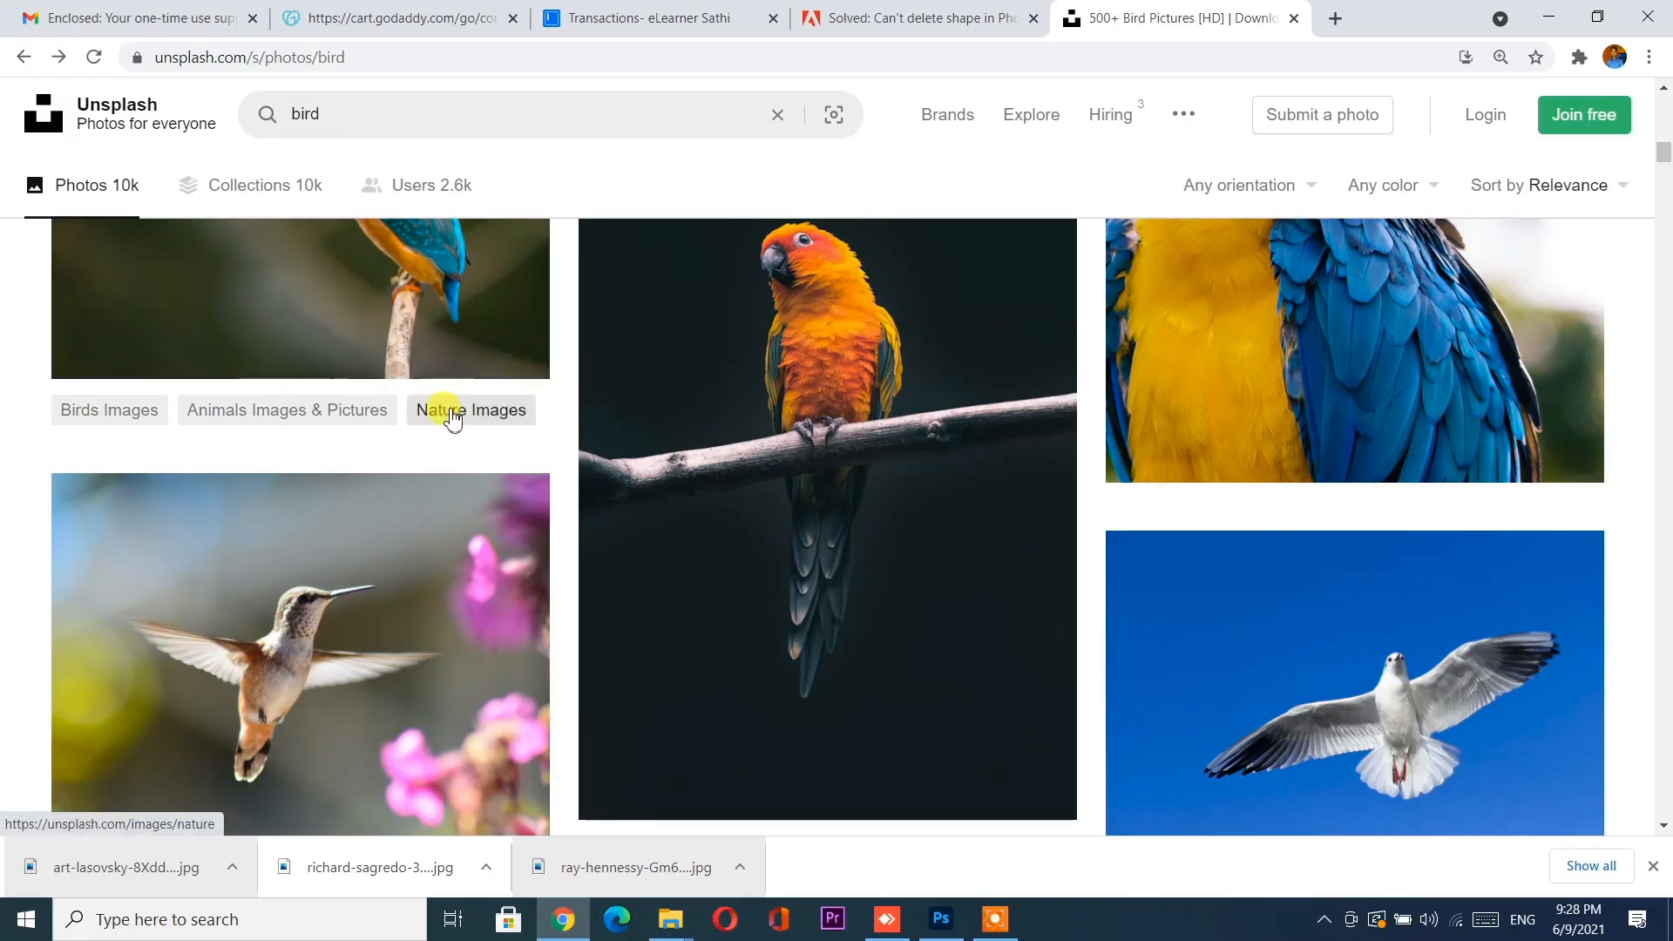
{"action": "scroll", "coordinate": [671, 471], "scroll_direction": "down", "scroll_amount": 5}
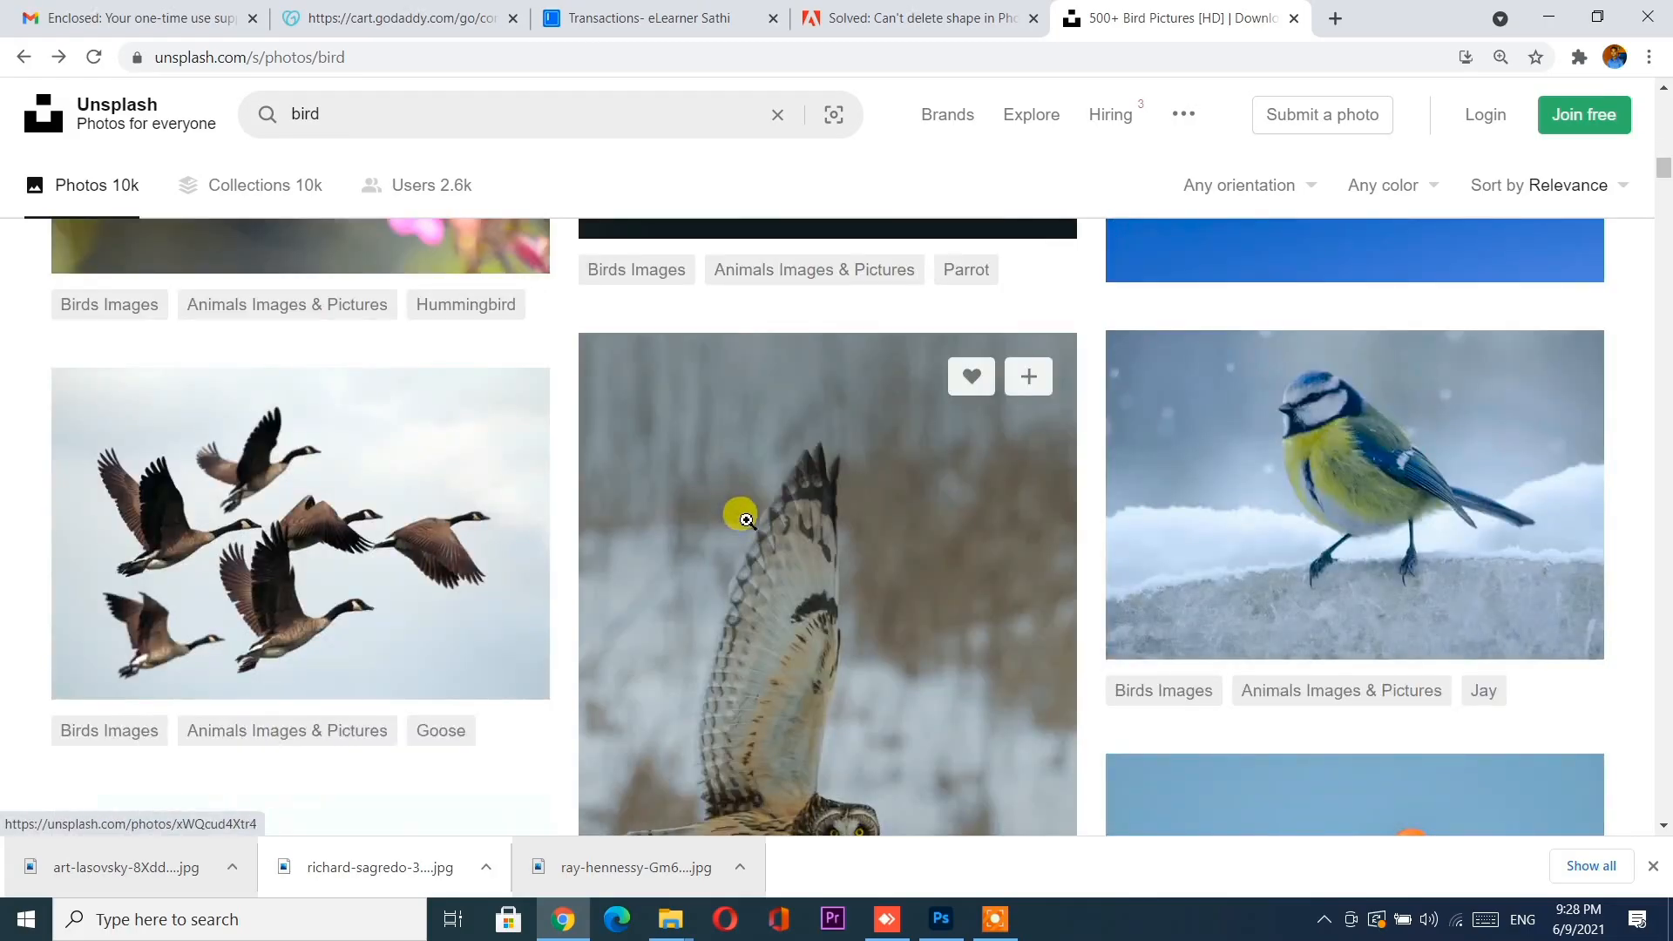
{"action": "scroll", "coordinate": [745, 514], "scroll_direction": "down", "scroll_amount": 5}
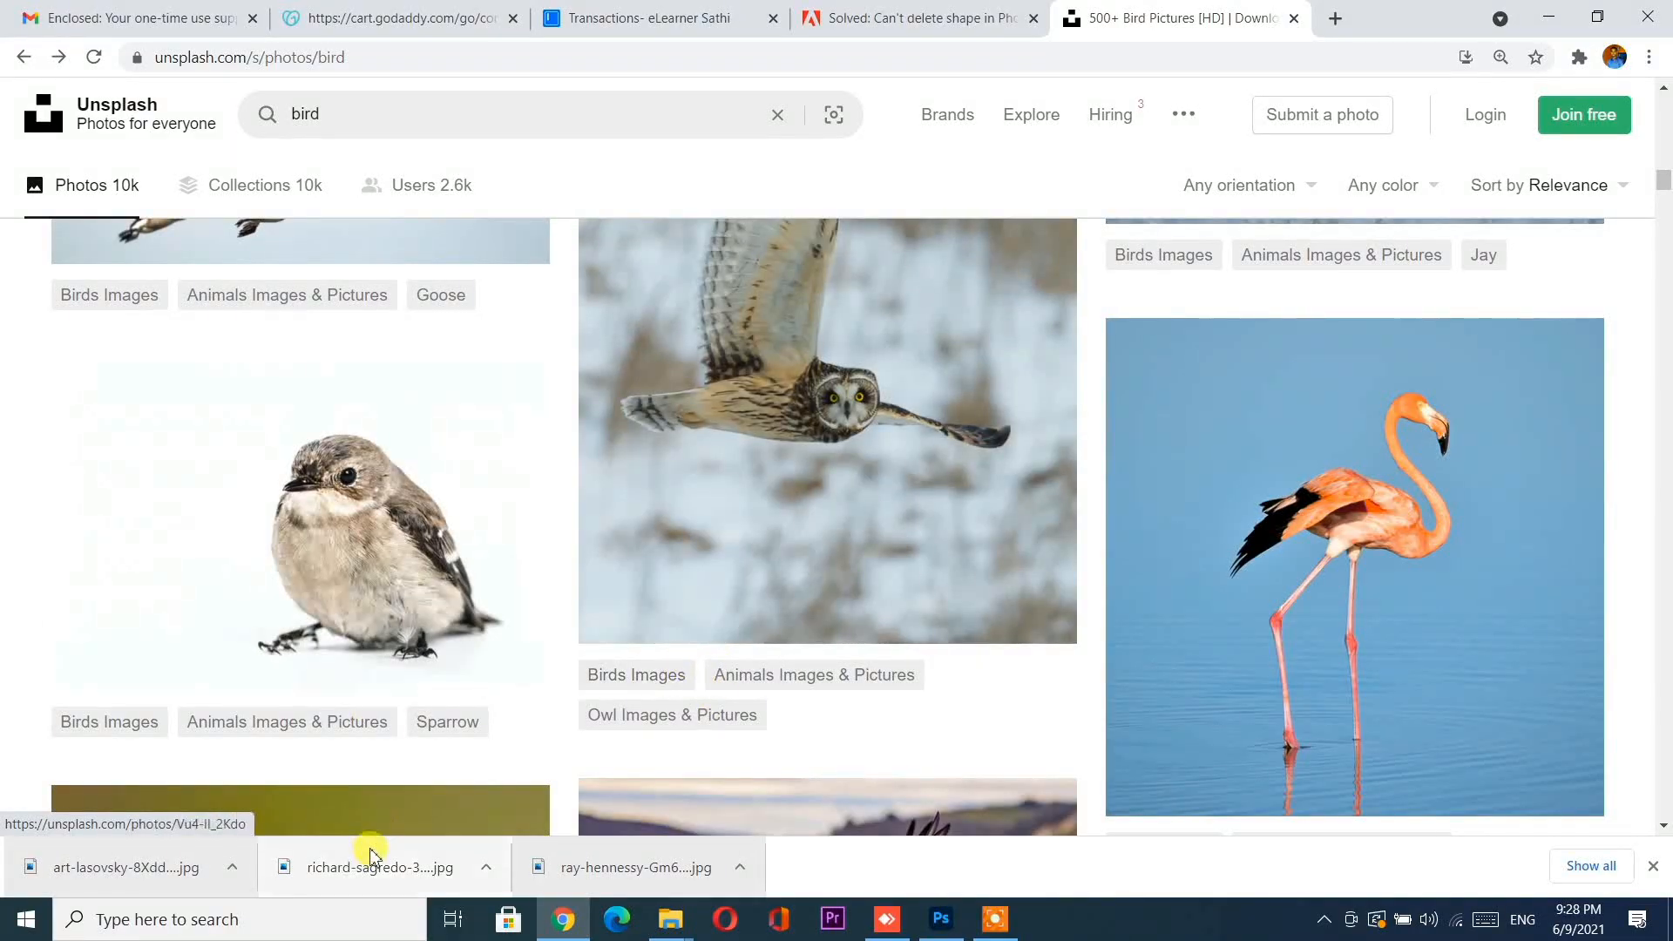
{"action": "left_click_drag", "start_coordinate": [383, 850], "coordinate": [877, 500]}
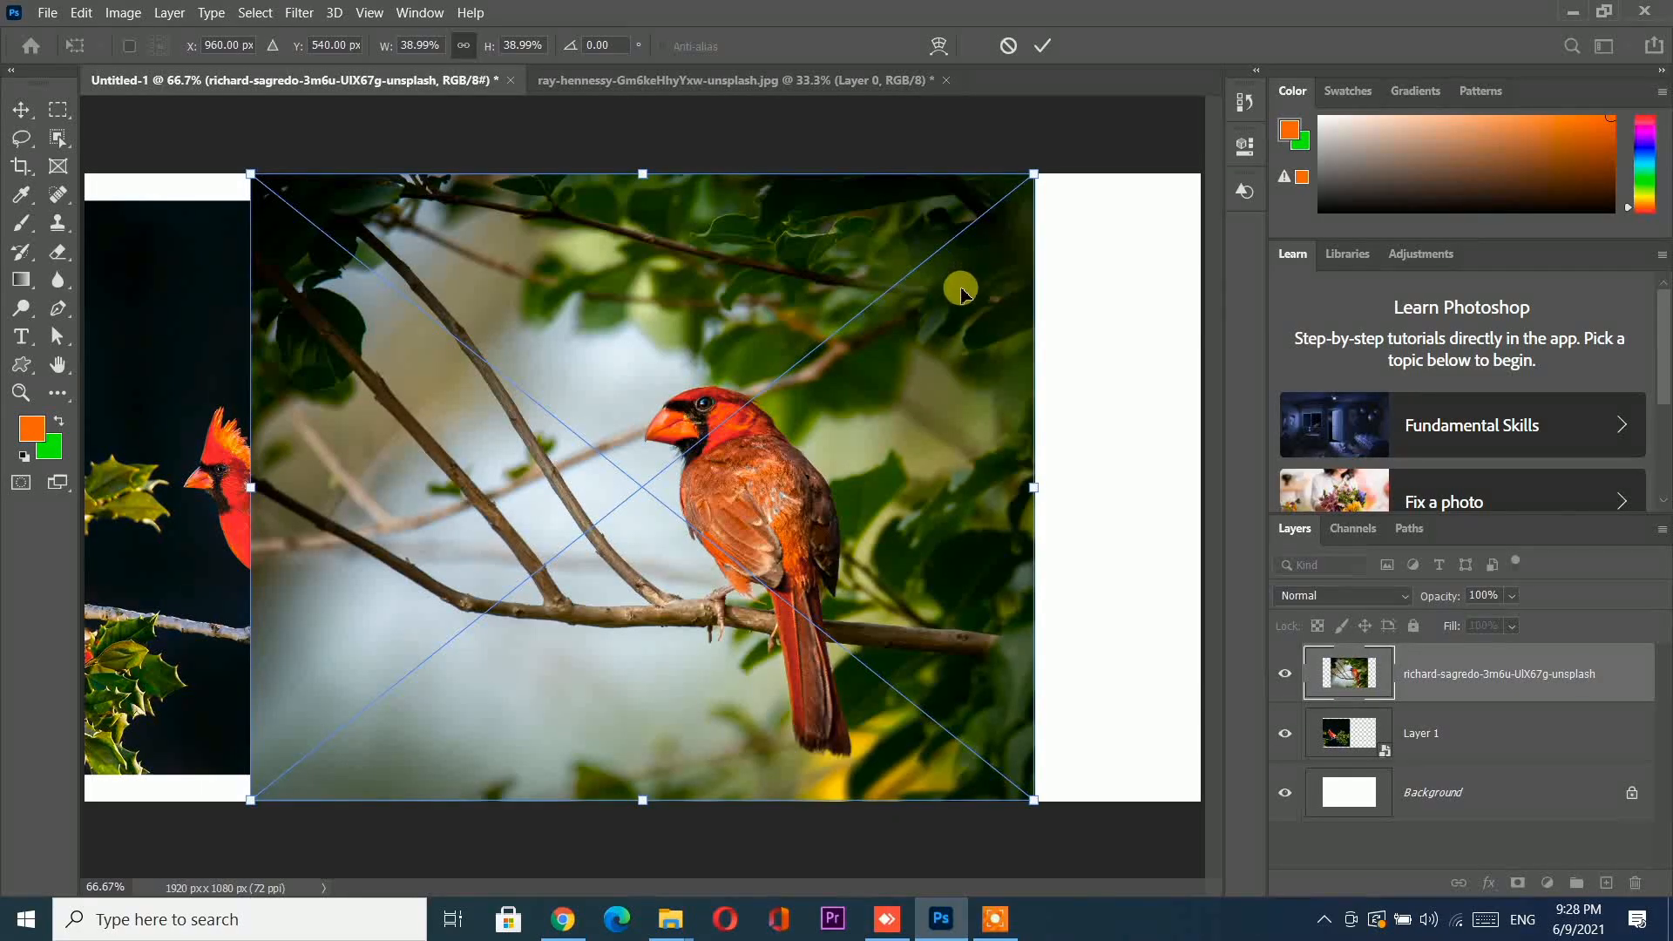
{"action": "key", "text": "Escape"}
{"action": "left_click_drag", "start_coordinate": [1010, 361], "coordinate": [488, 698]}
Step: Open the second cardinal photo from Chrome's downloads as a separate Photoshop document and convert its Background layer to a smart object
{"action": "left_click_drag", "start_coordinate": [380, 867], "coordinate": [933, 69]}
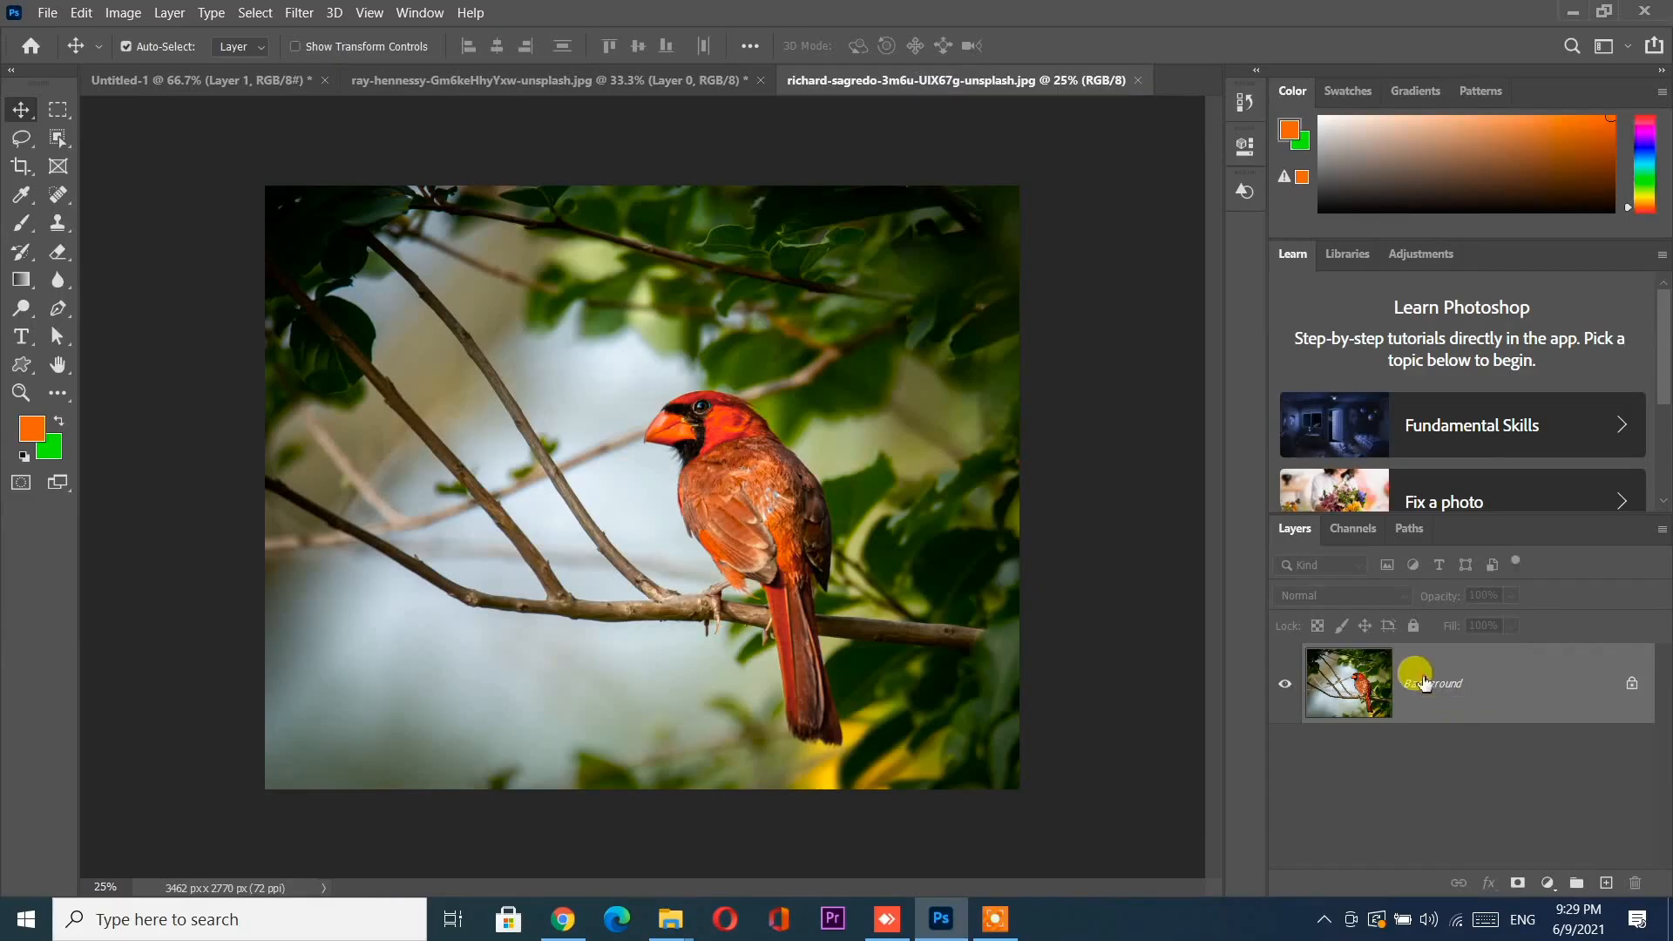
{"action": "right_click", "coordinate": [1431, 682]}
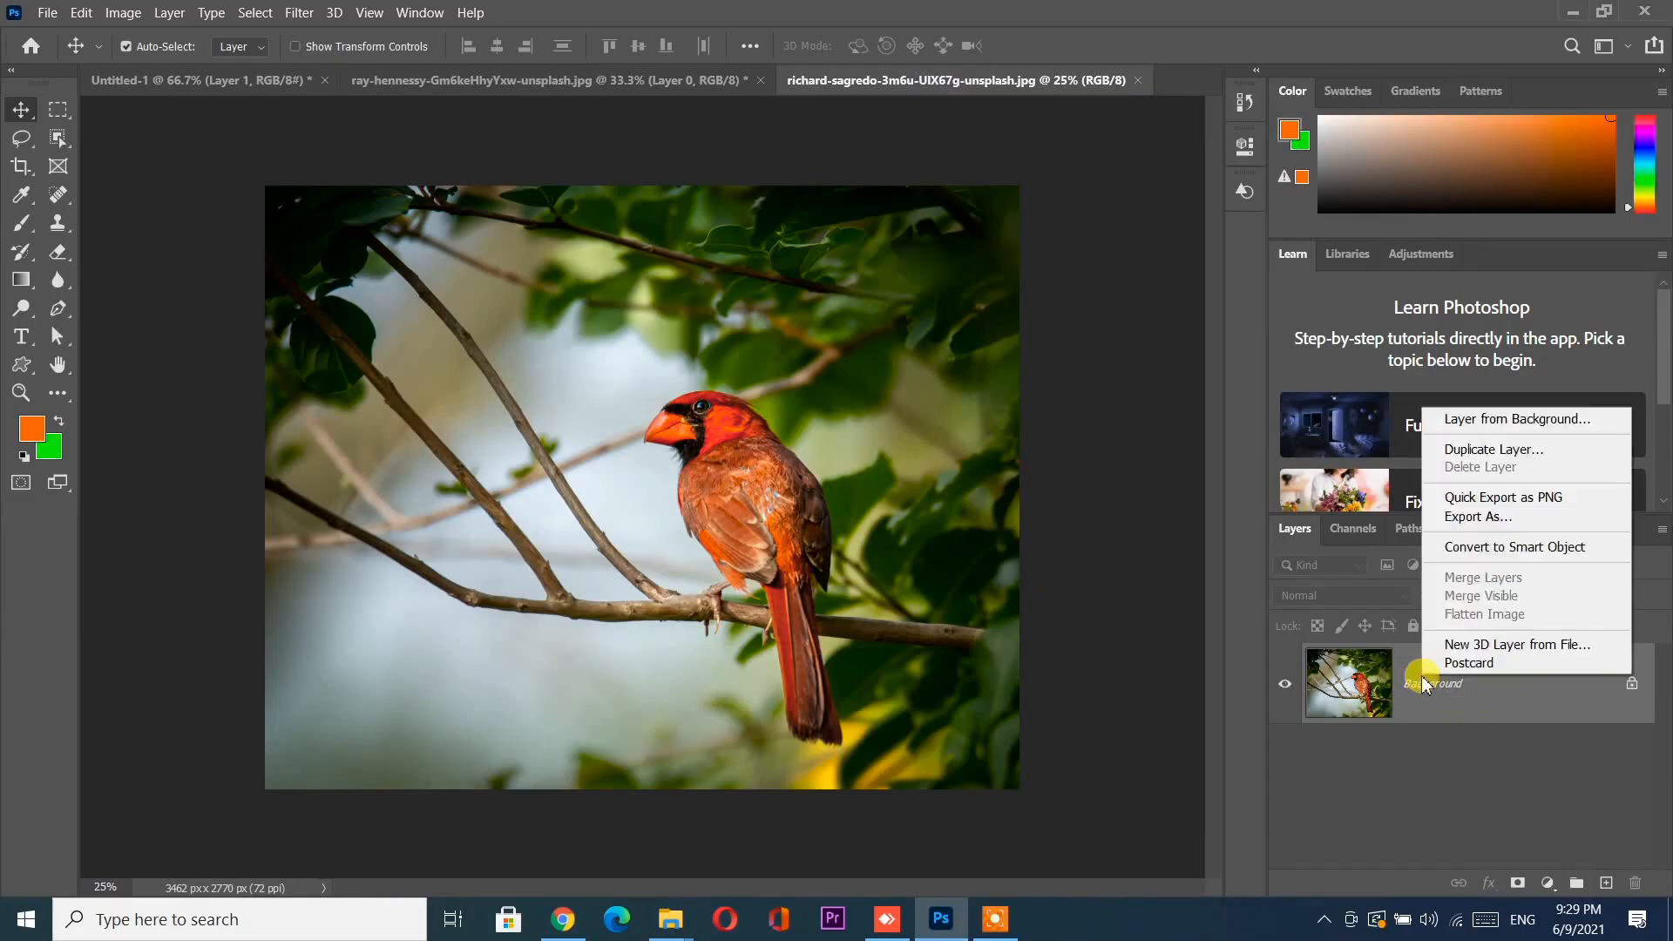
{"action": "left_click", "coordinate": [1510, 547]}
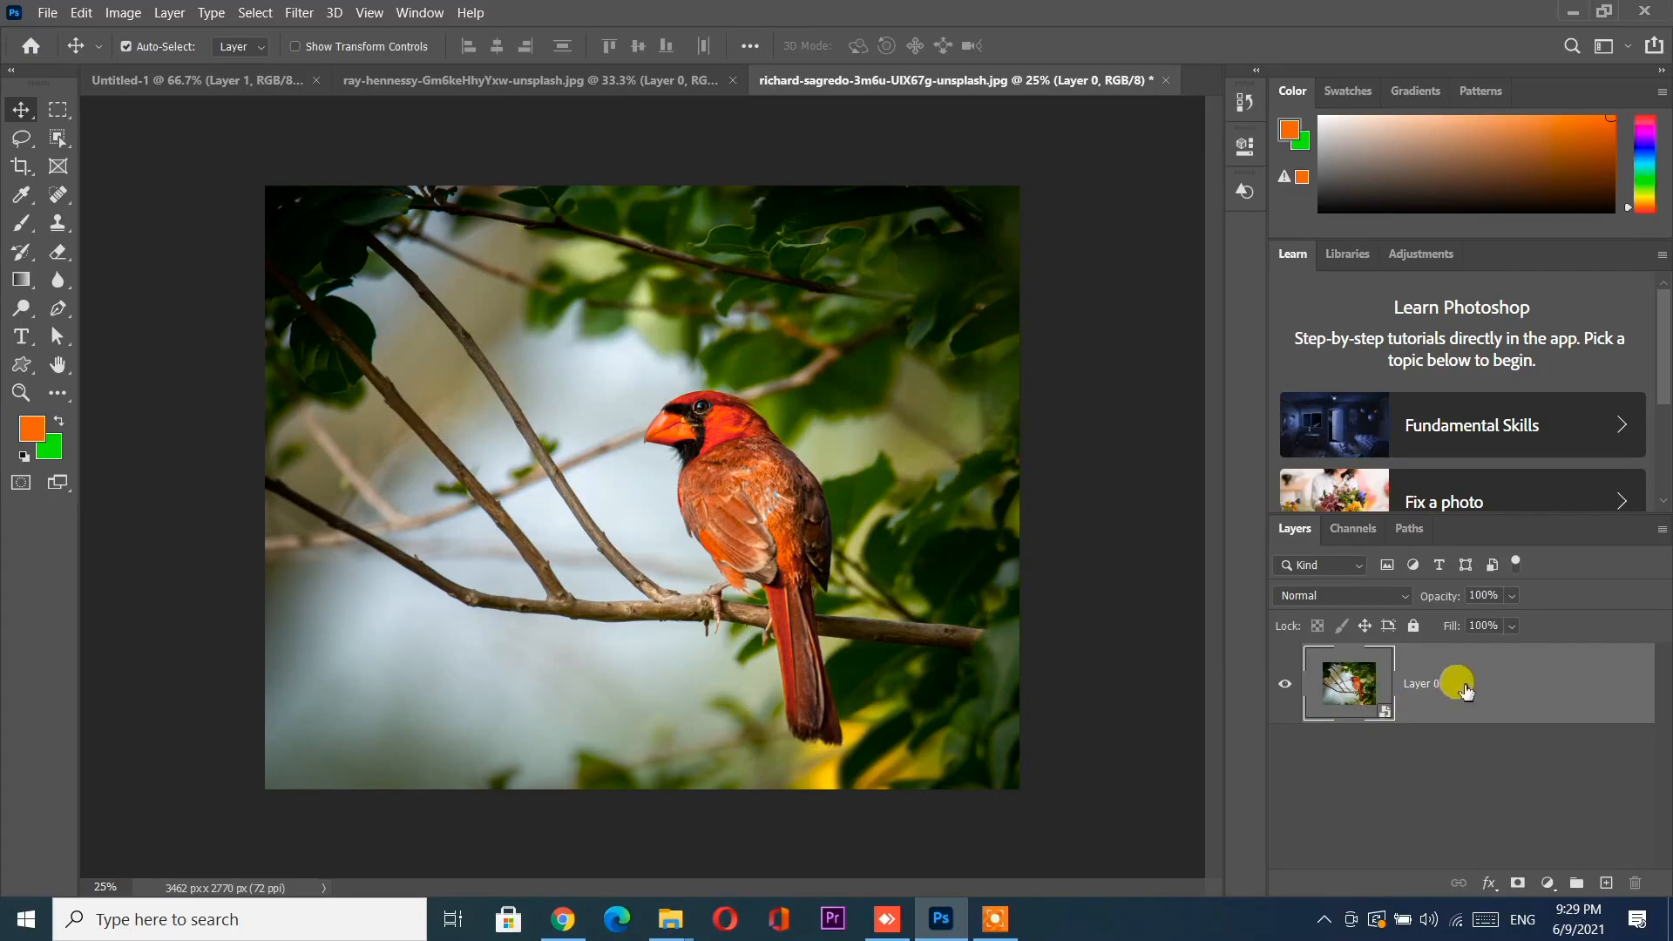
Step: Copy the second cardinal smart object into Untitled-1 and scale it down to about 24% over the blank right half of the canvas
{"action": "left_click_drag", "start_coordinate": [672, 494], "coordinate": [918, 481]}
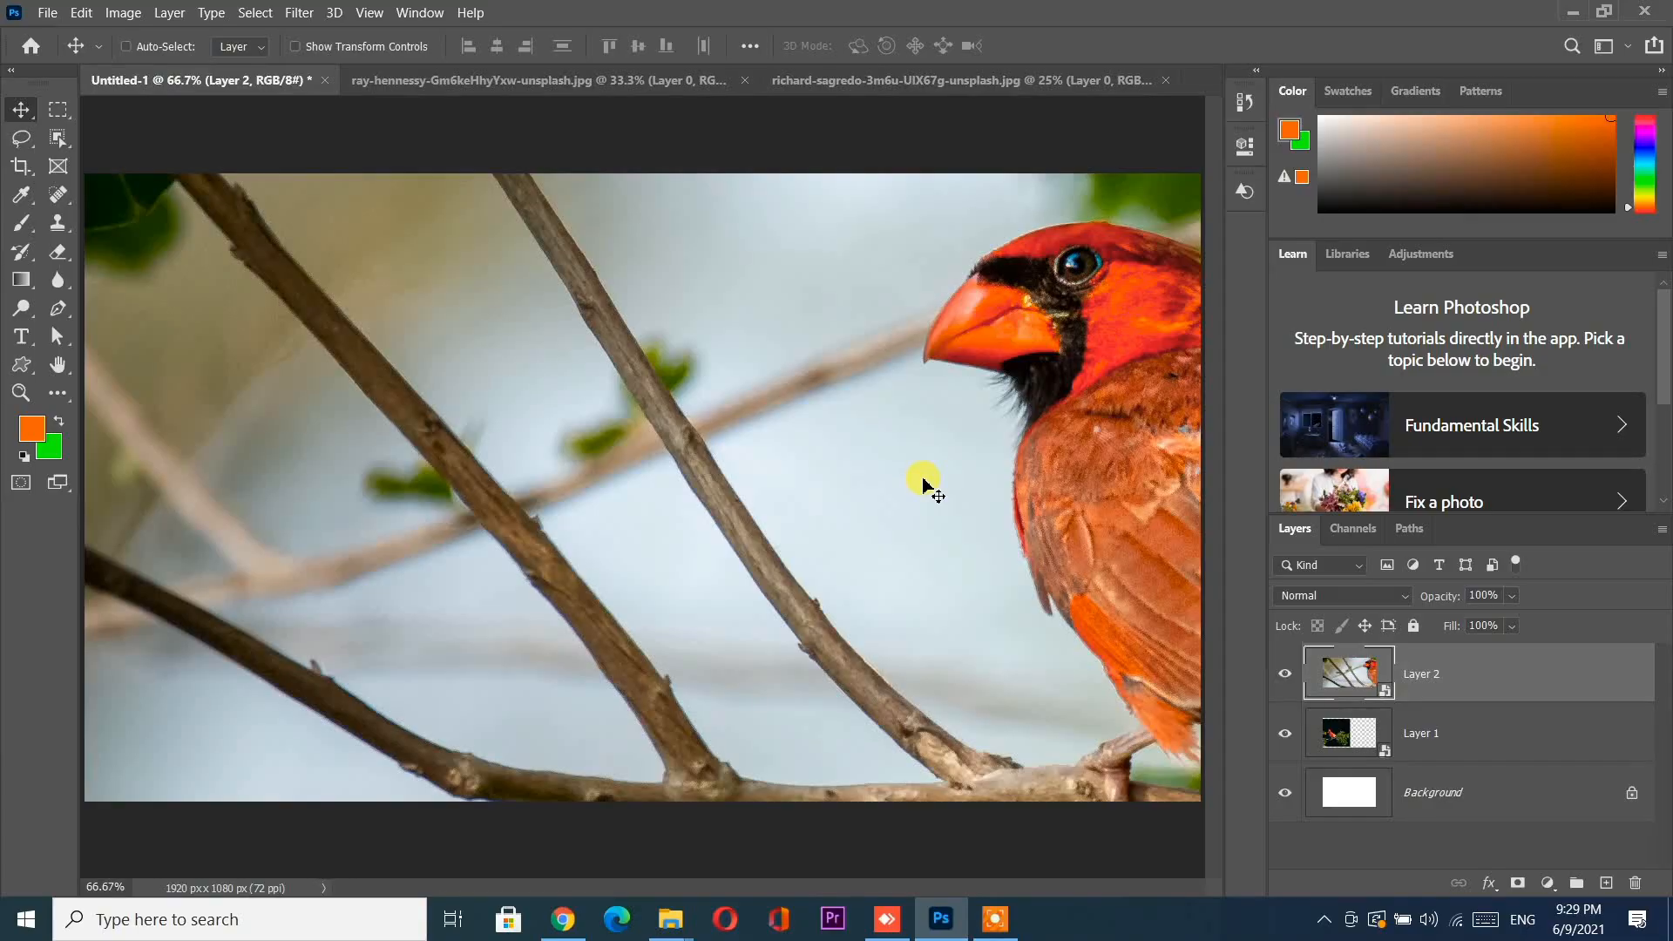
{"action": "key", "text": "ctrl+minus"}
{"action": "key", "text": "ctrl+minus"}
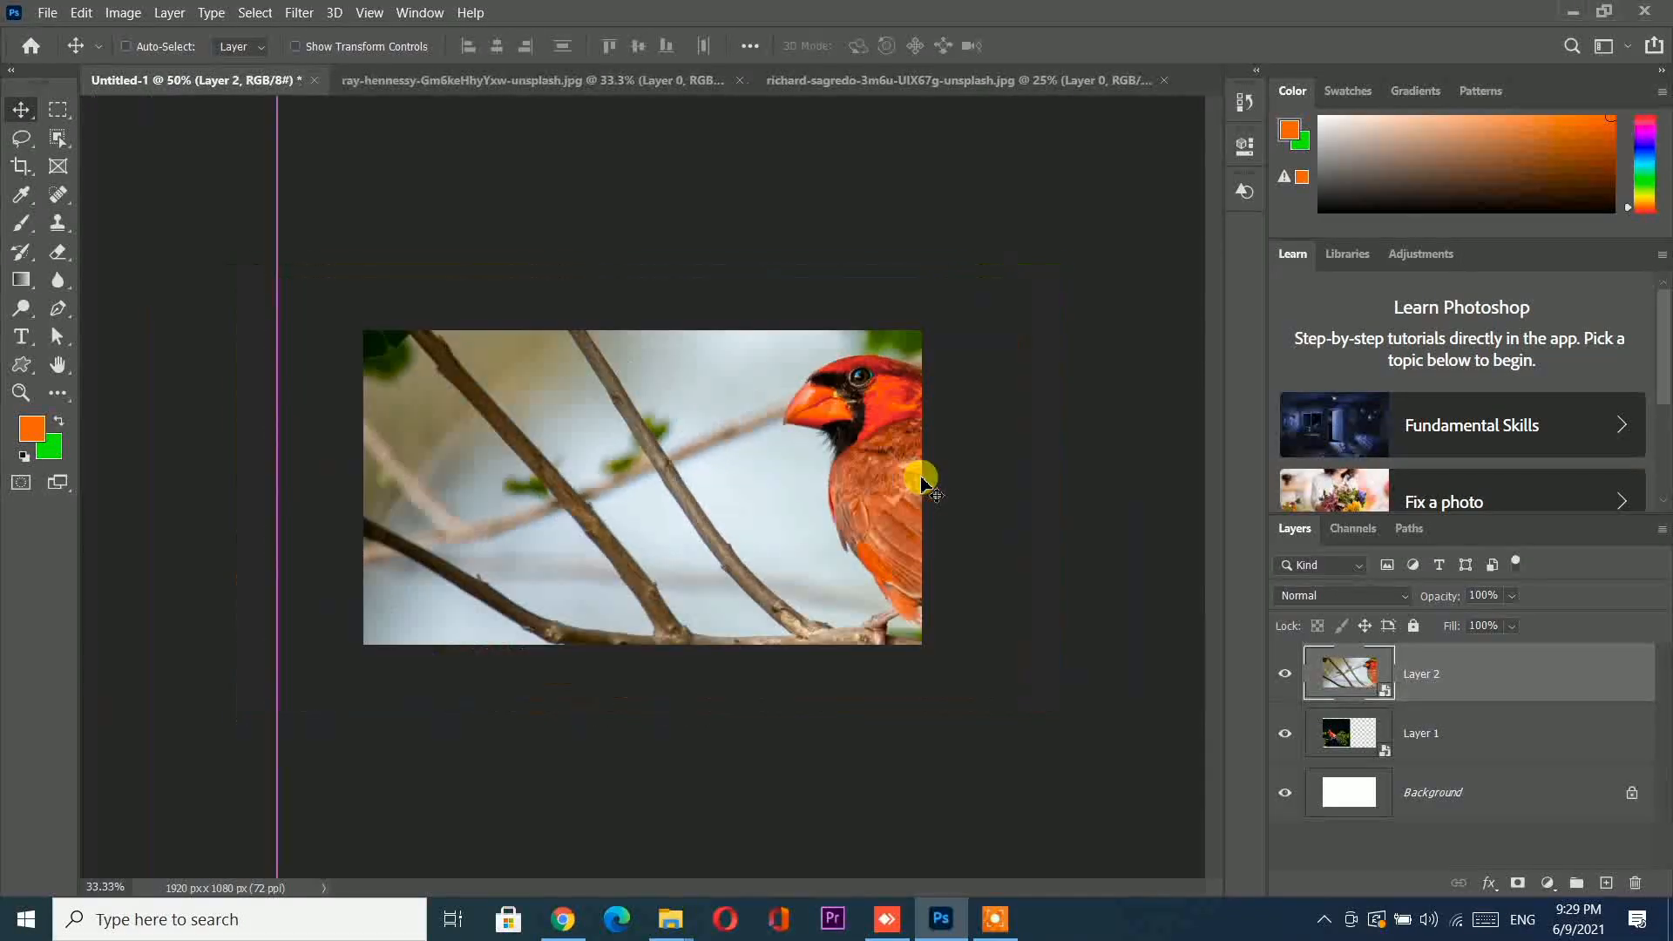
{"action": "key", "text": "ctrl+minus"}
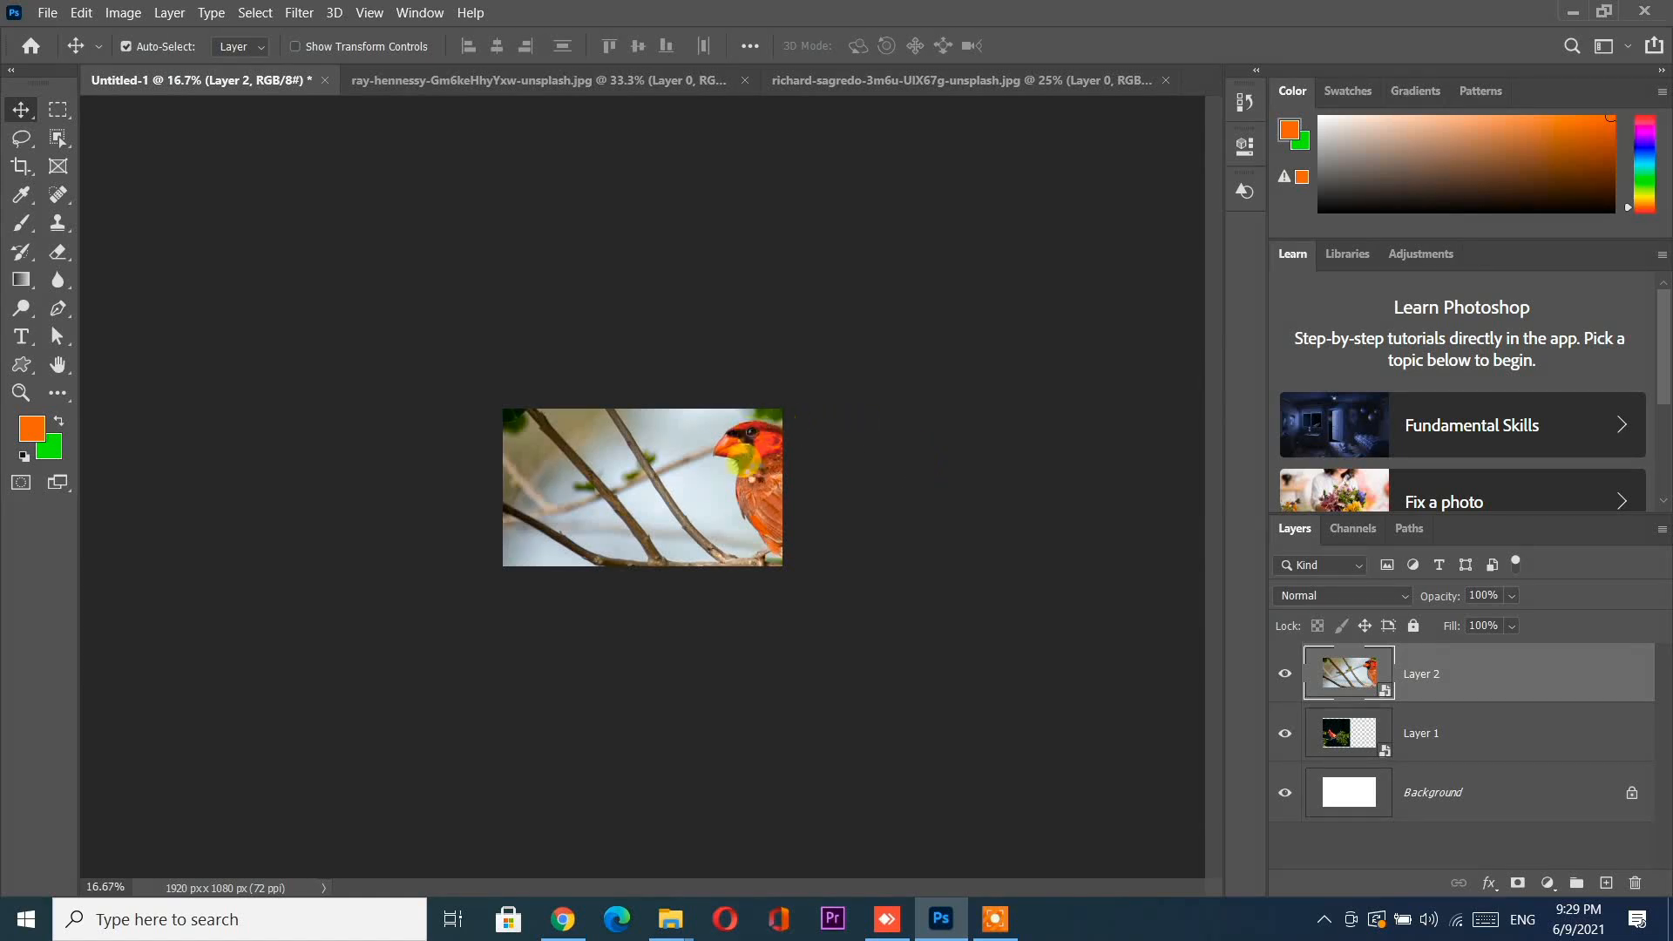
{"action": "key", "text": "ctrl+t"}
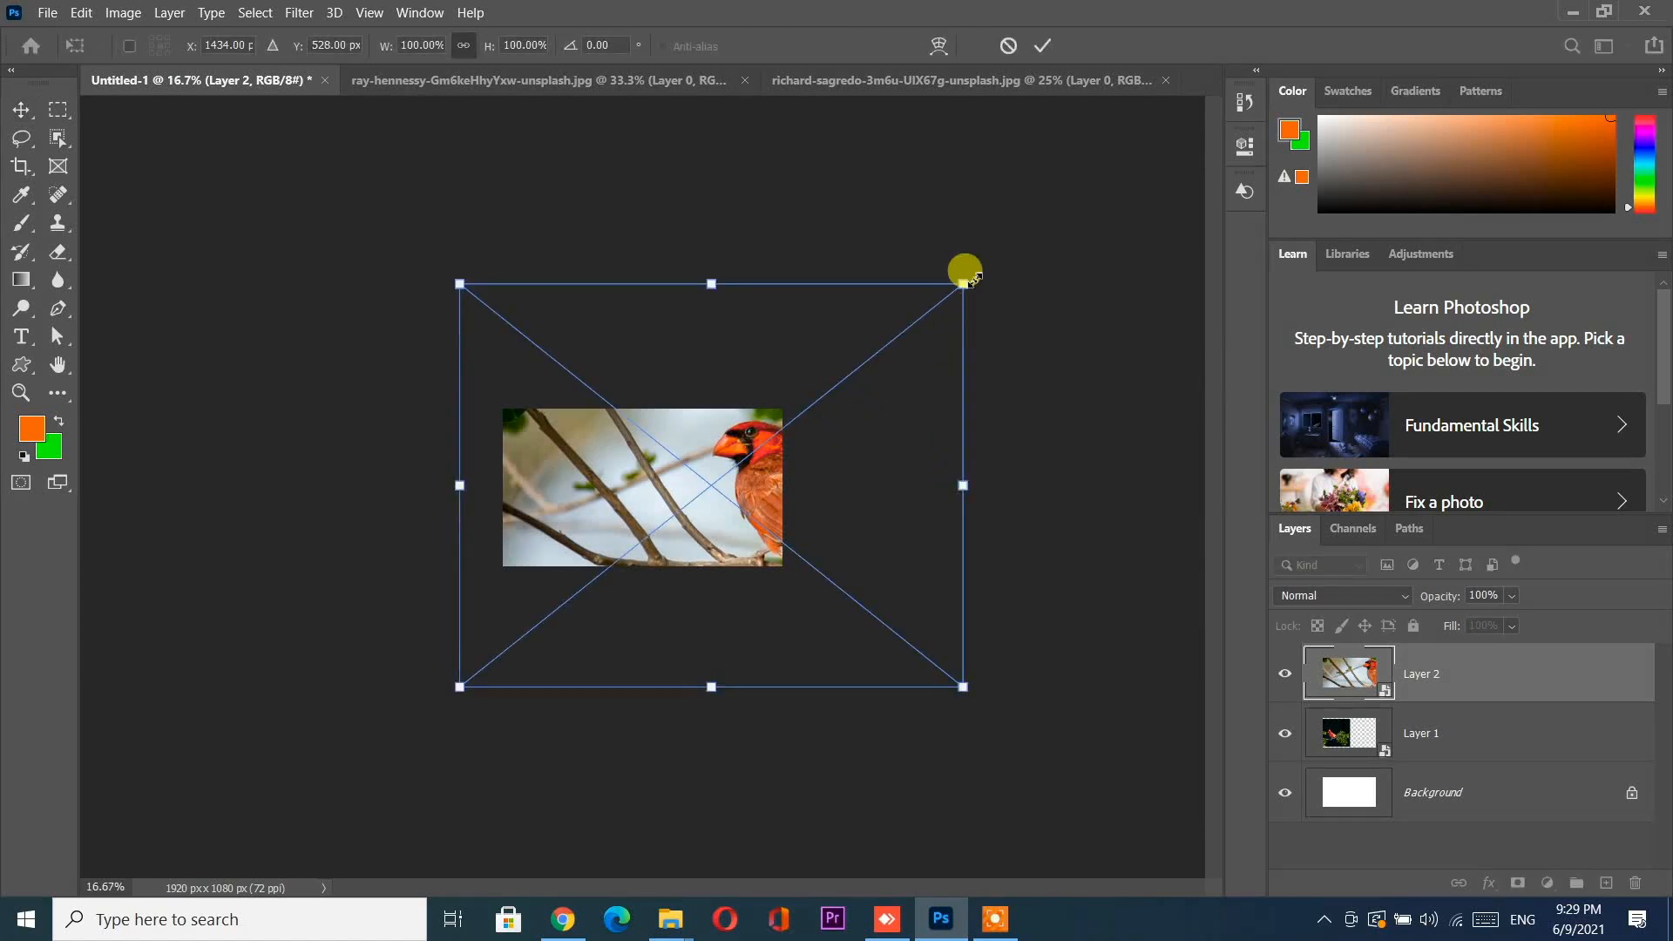
{"action": "left_click_drag", "start_coordinate": [967, 277], "coordinate": [795, 446]}
{"action": "key", "text": "ctrl+plus"}
{"action": "key", "text": "ctrl+plus"}
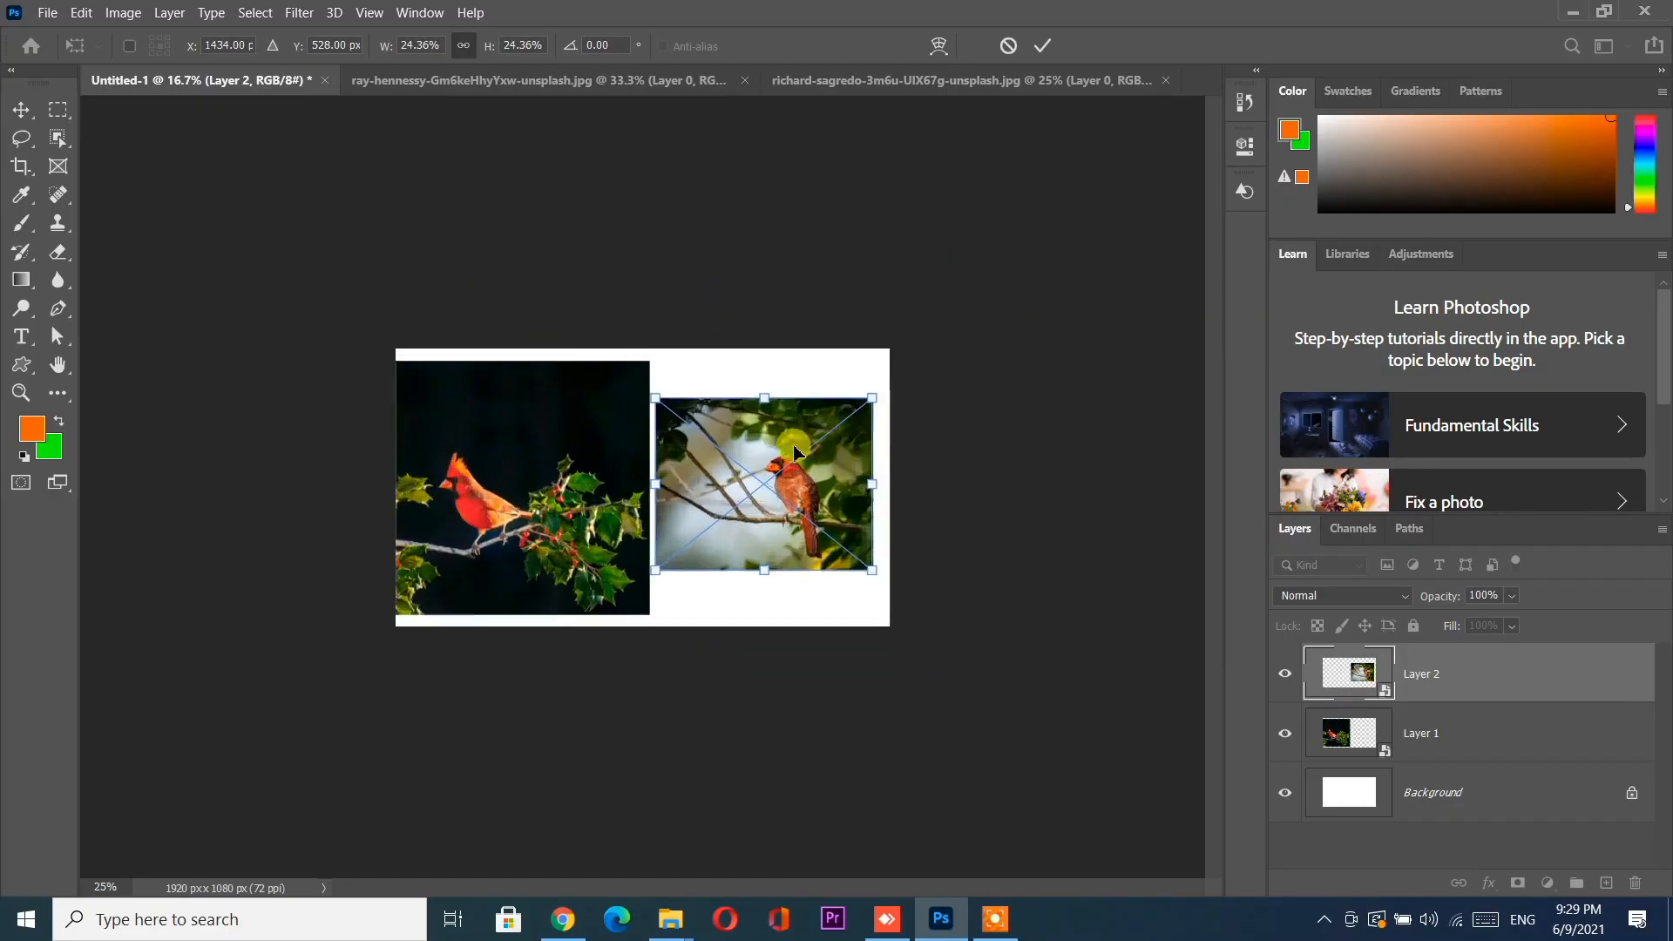
Step: Flip the second cardinal photo horizontally and enlarge it to about 35.6%, aligned edge to edge and level with the first photo
{"action": "right_click", "coordinate": [815, 482]}
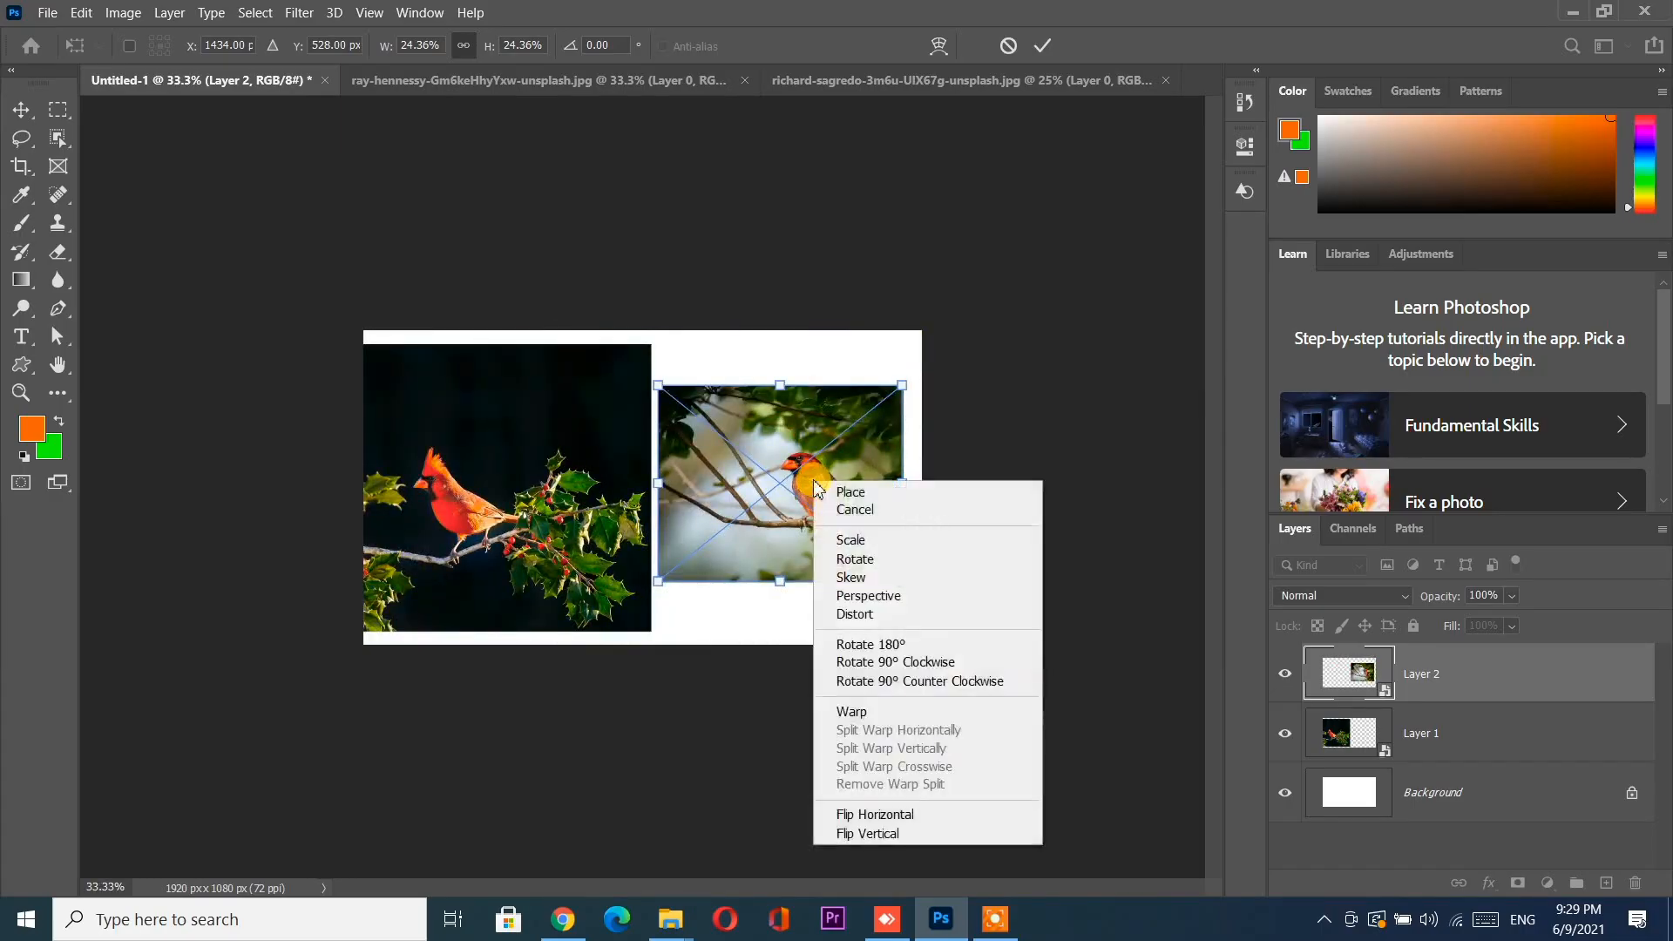
{"action": "left_click", "coordinate": [888, 815]}
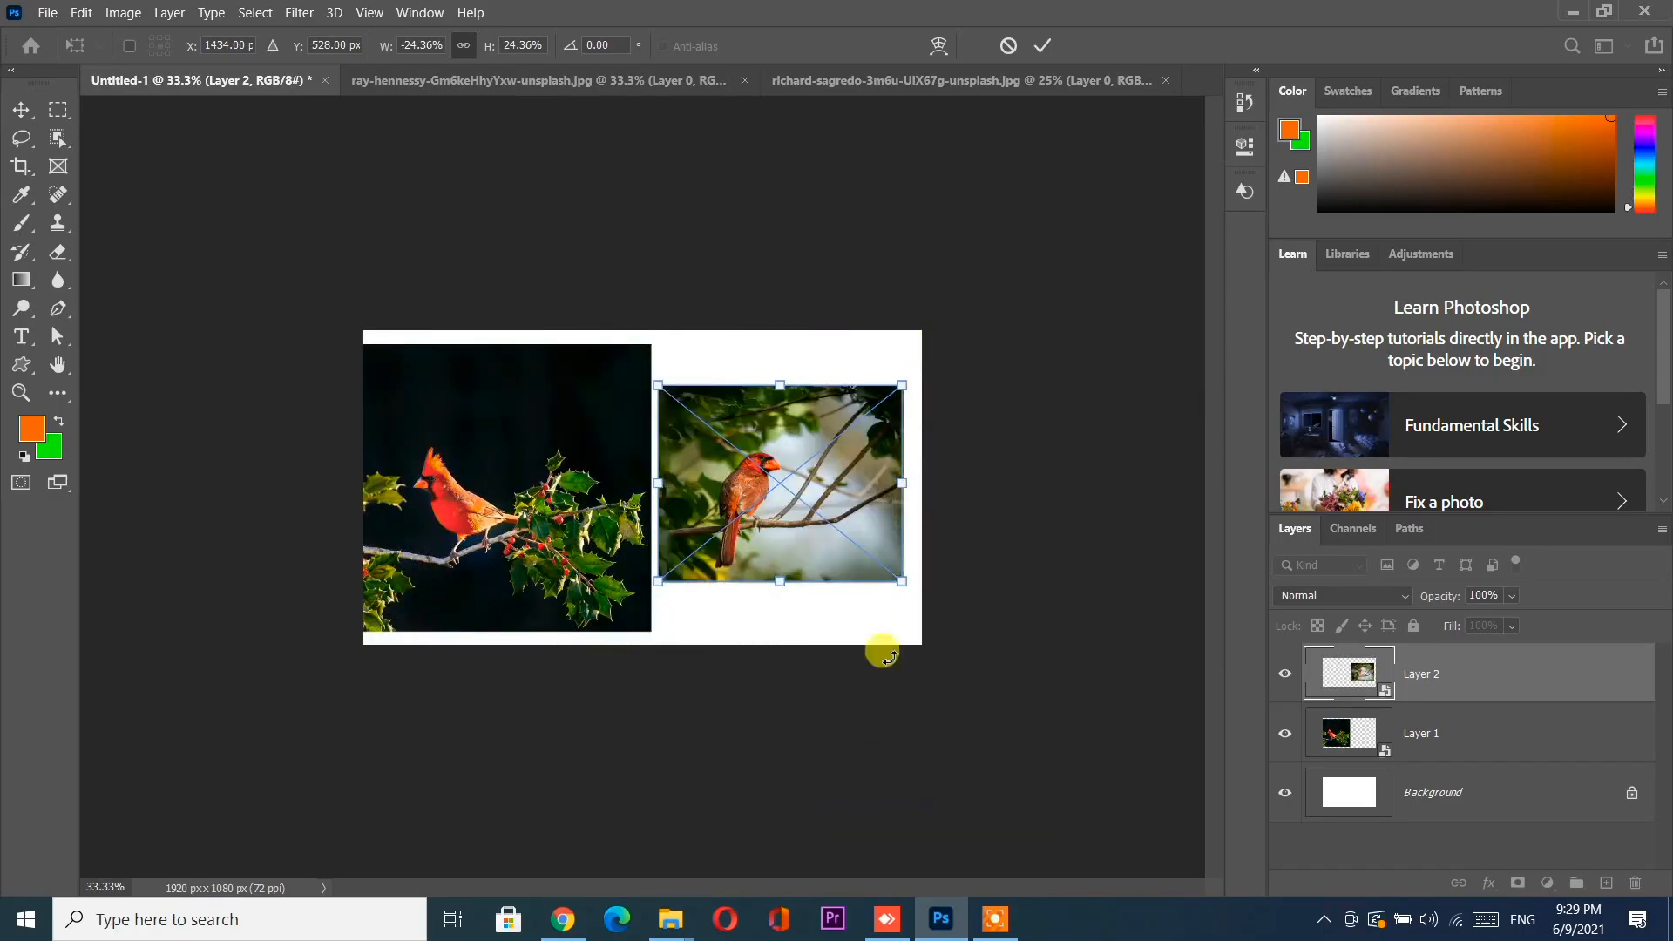
{"action": "left_click_drag", "start_coordinate": [902, 582], "coordinate": [996, 673]}
{"action": "left_click_drag", "start_coordinate": [865, 587], "coordinate": [858, 548]}
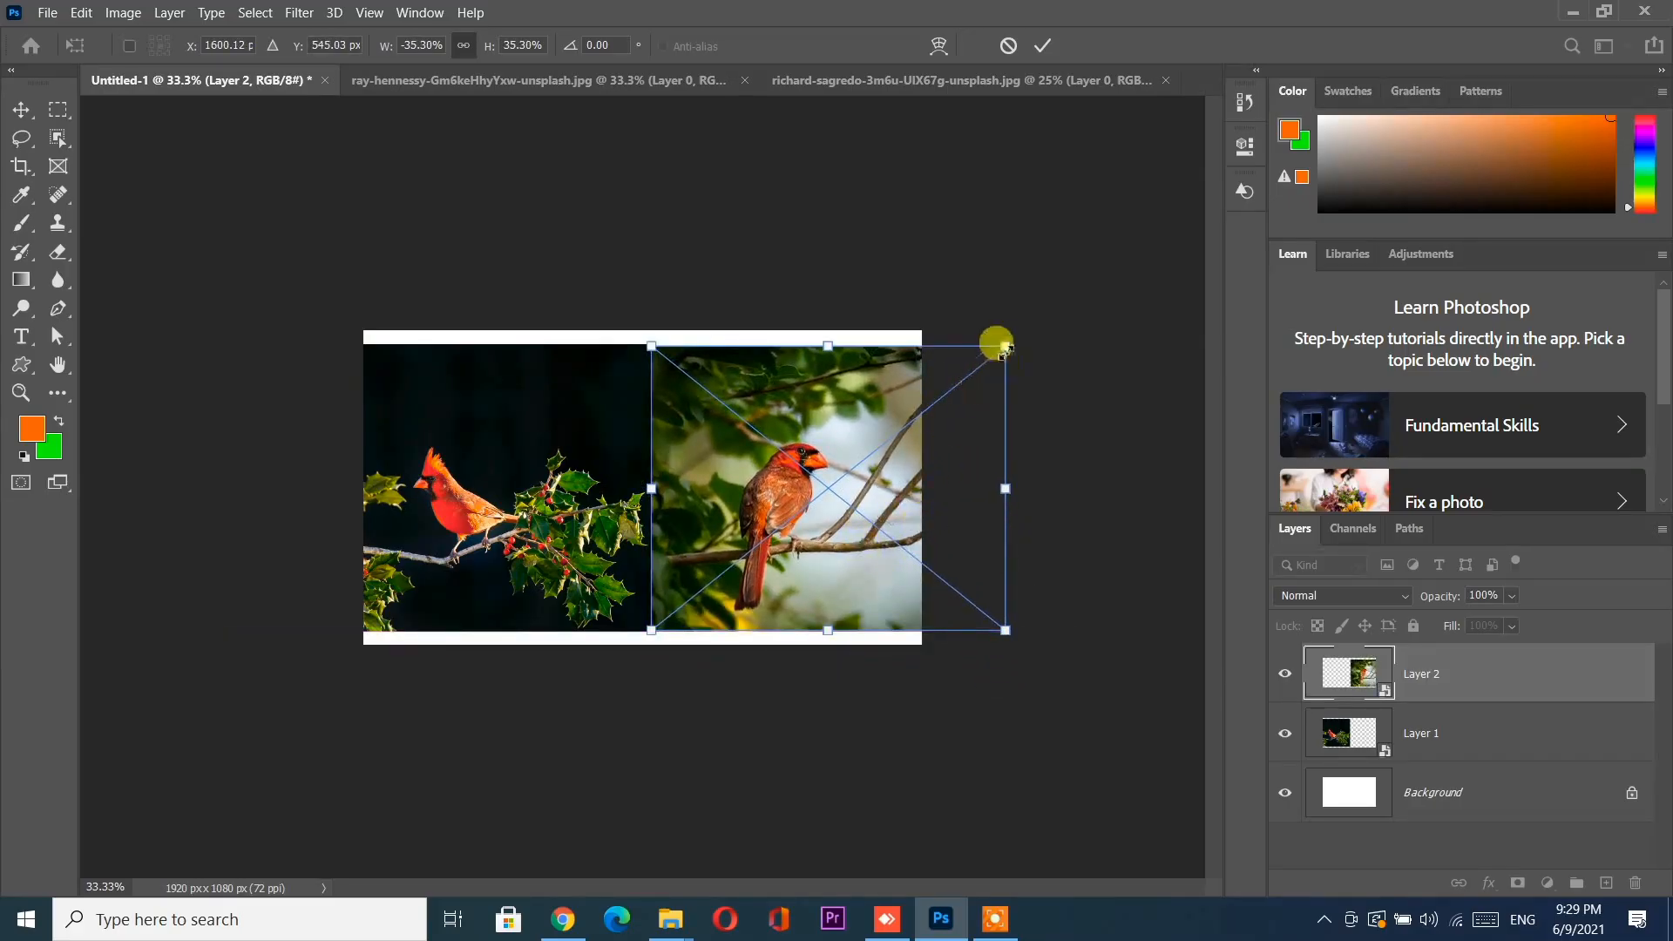
{"action": "left_click_drag", "start_coordinate": [1004, 342], "coordinate": [1016, 322]}
{"action": "left_click_drag", "start_coordinate": [1014, 327], "coordinate": [1005, 340]}
{"action": "left_click", "coordinate": [1033, 50]}
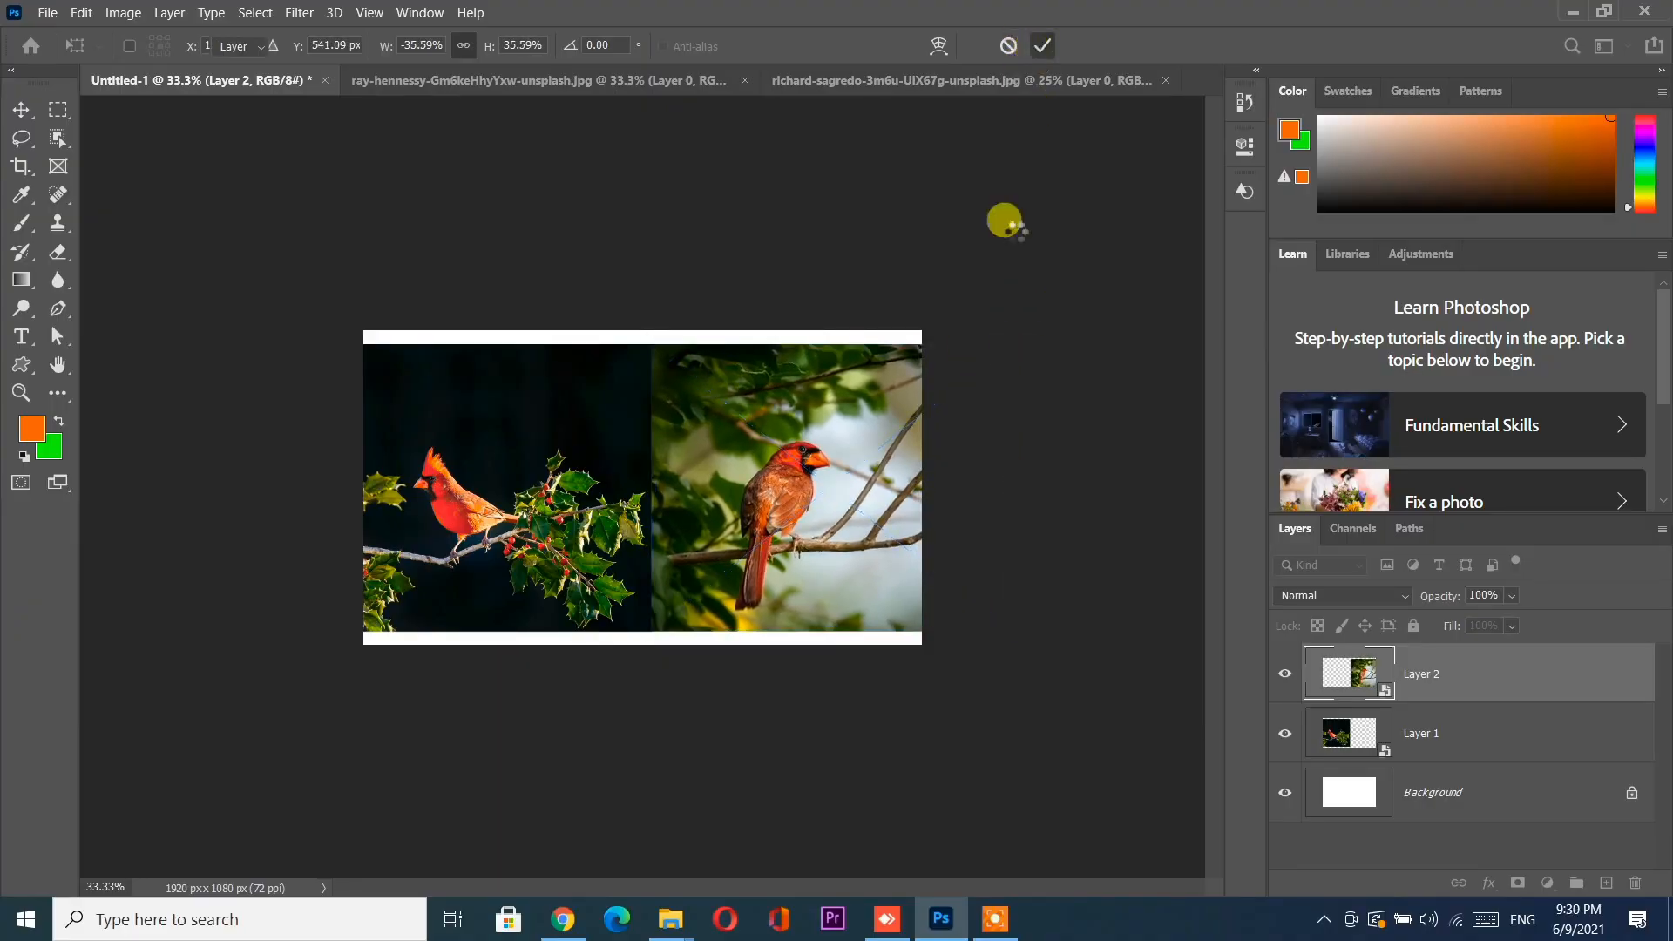
{"action": "key", "text": "v"}
{"action": "key", "text": "ctrl+plus"}
{"action": "key", "text": "ctrl+plus"}
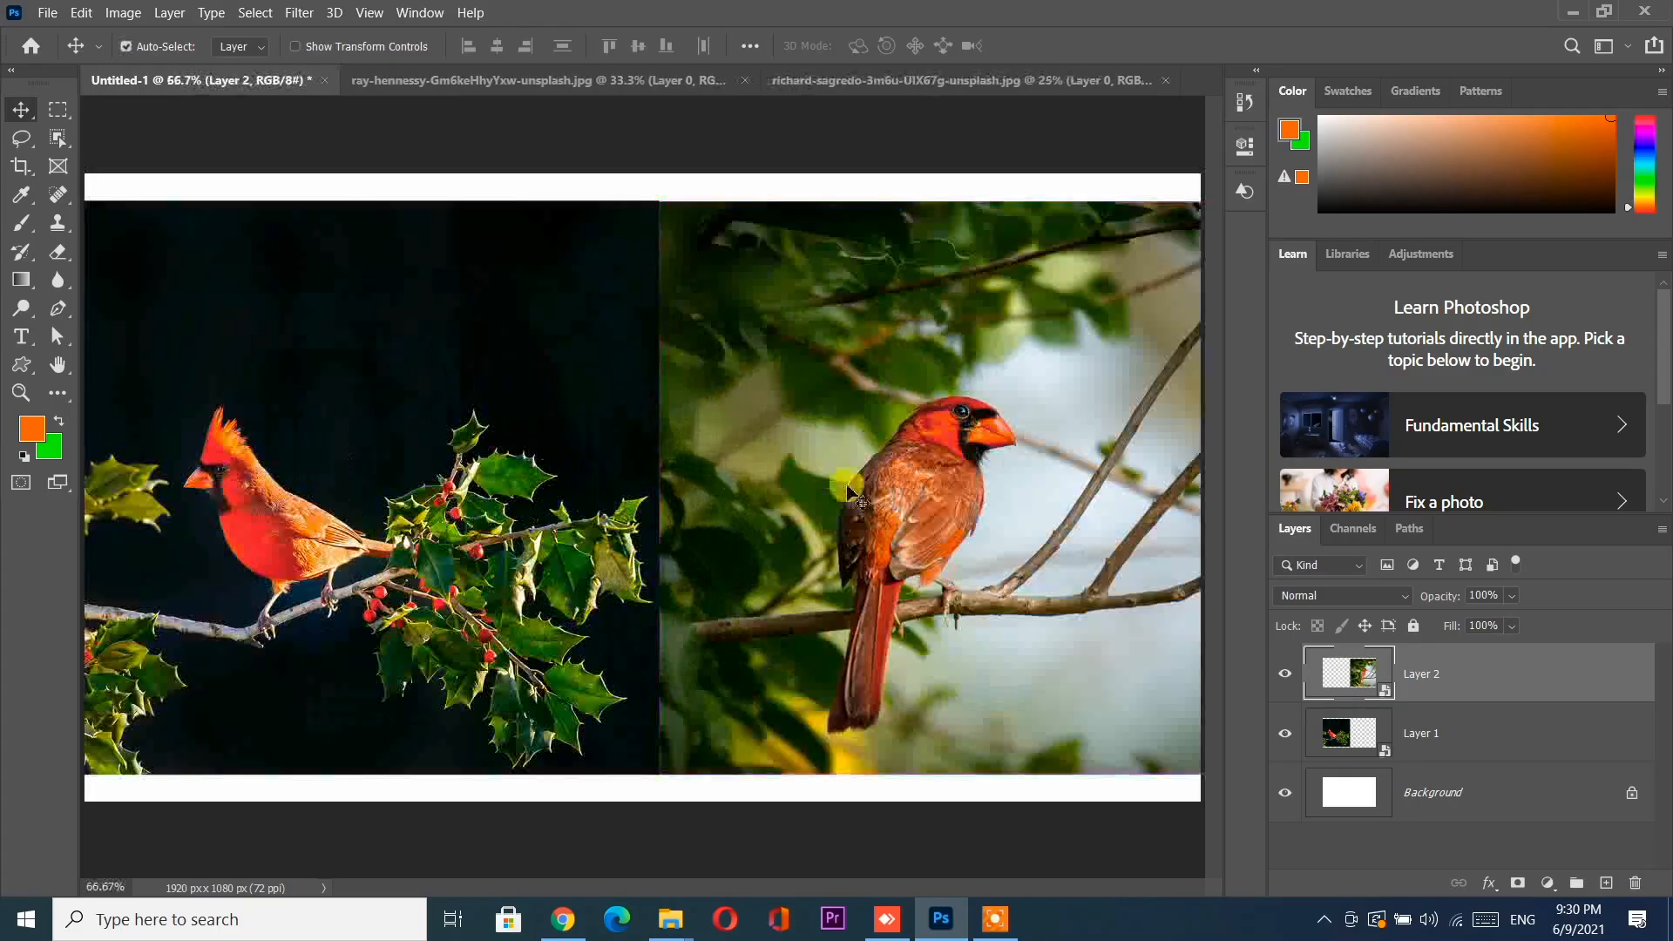